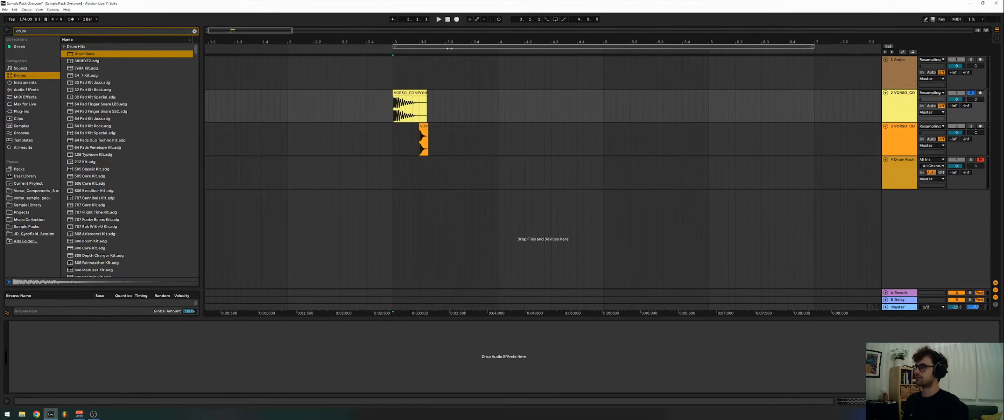
Select the kick_small clip, and delete the leftover audio between 3.1.4 and 3.3.1 on the resampled kick track.
drag(398, 42, 545, 82)
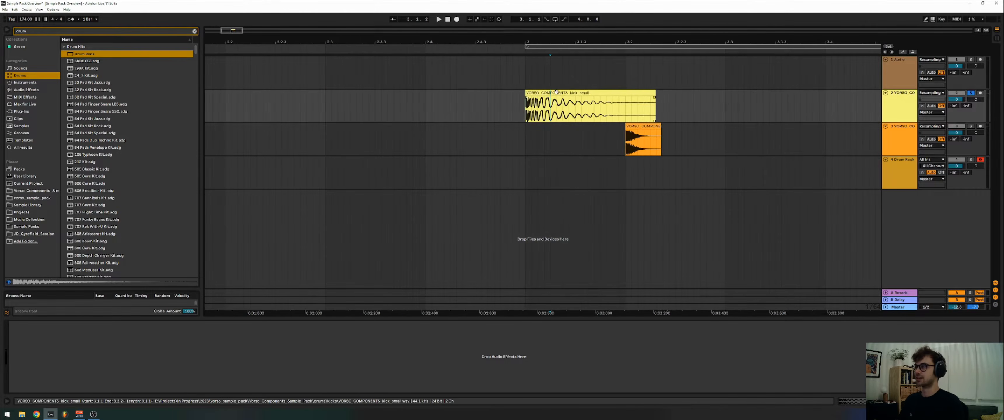
click(566, 93)
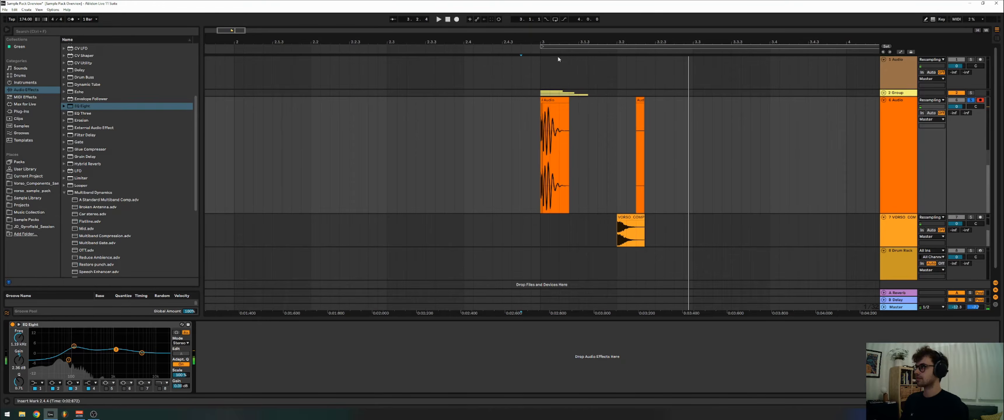
drag(608, 102, 694, 210)
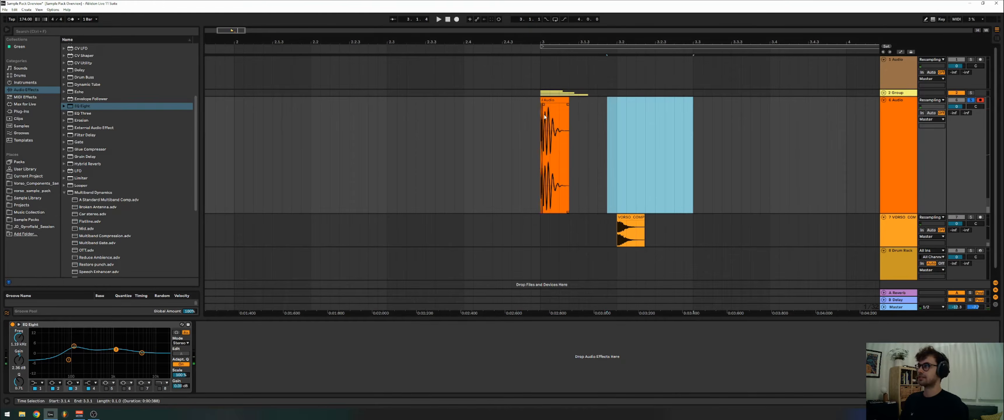
click(543, 156)
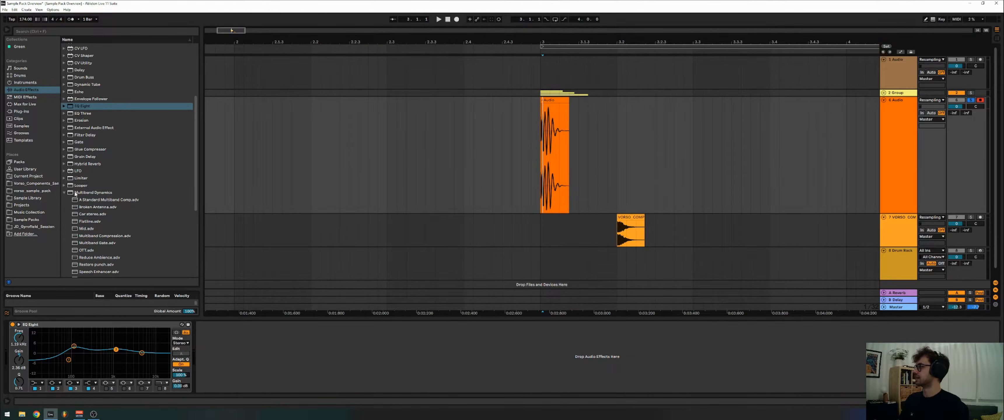
Add a Vocoder after the Limiter on the resampled kick track, group it into an effect rack and play it back.
click(64, 193)
drag(84, 274, 263, 363)
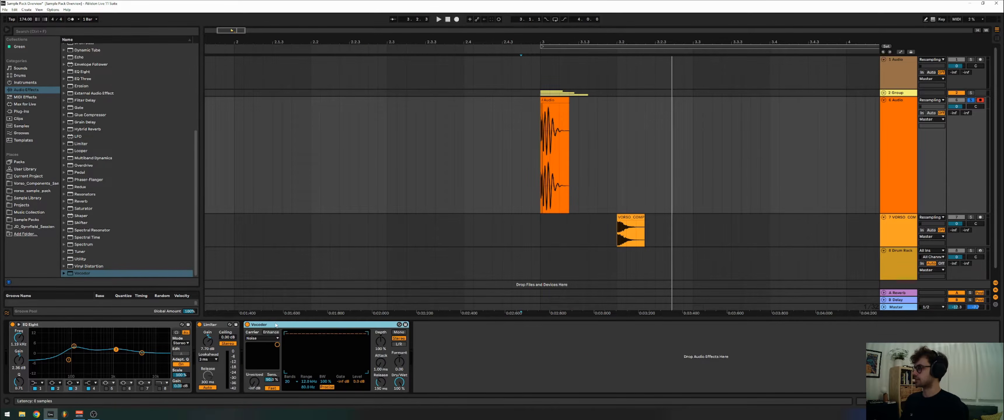
key(ctrl+g)
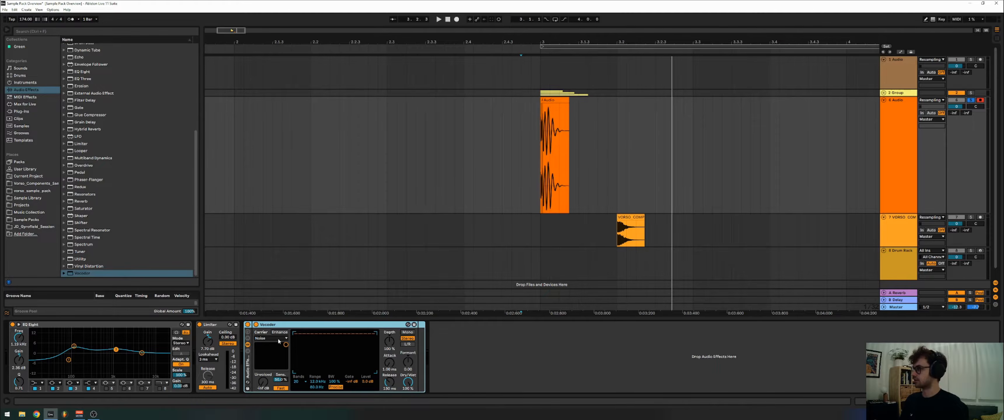
key(space)
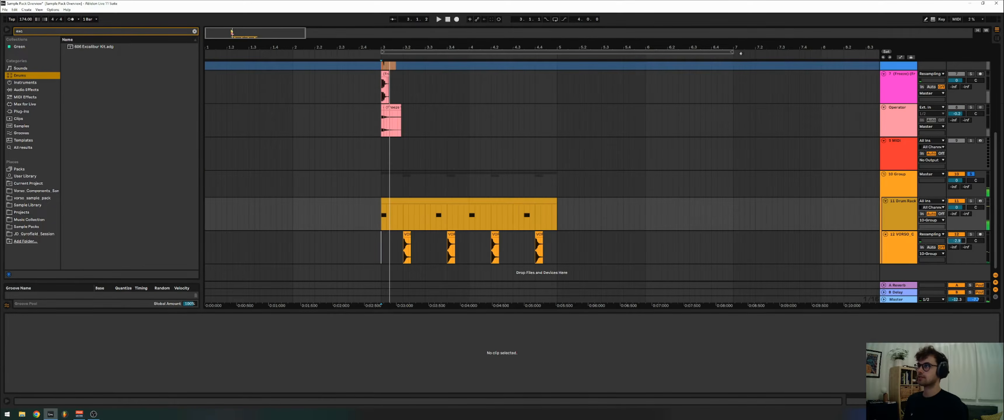
Loop the two bars starting at bar 3, and lower the snare track's volume while the loop plays.
drag(732, 52, 558, 52)
click(556, 20)
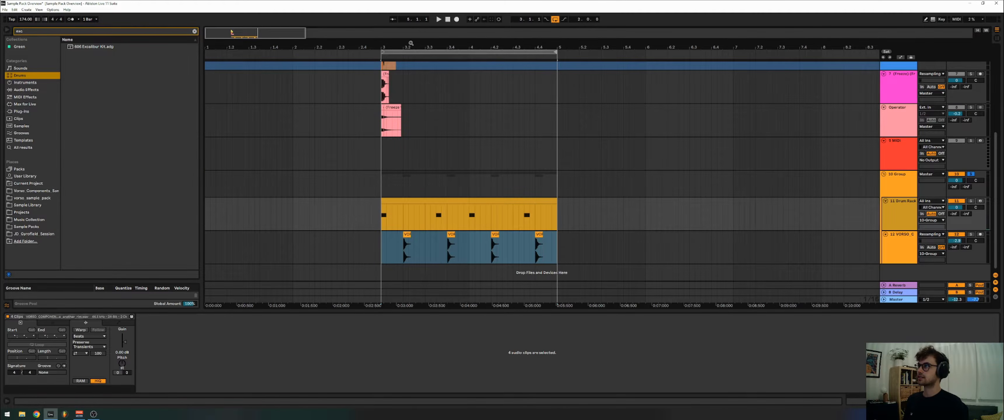
drag(370, 47, 464, 70)
key(space)
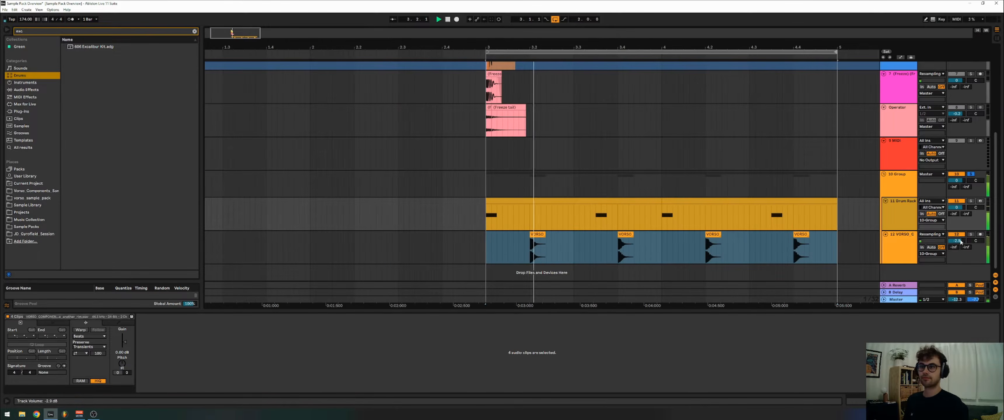
drag(960, 242, 960, 246)
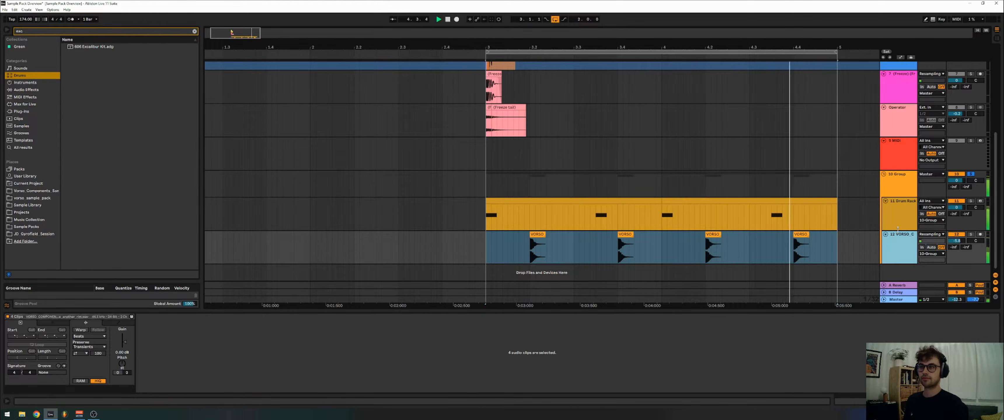
click(899, 225)
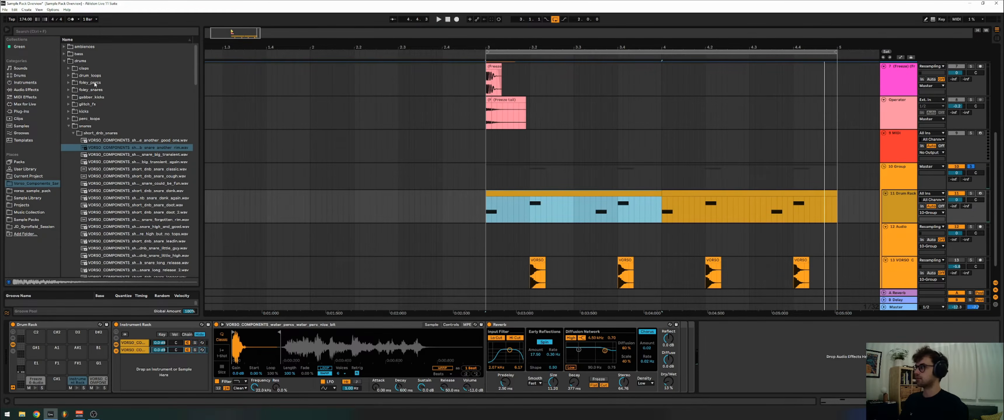
Collapse the snares folder, open the top_loops folder under drums, and widen the browser to fit the full file names.
double_click(86, 126)
key(Down)
key(Down)
key(Down)
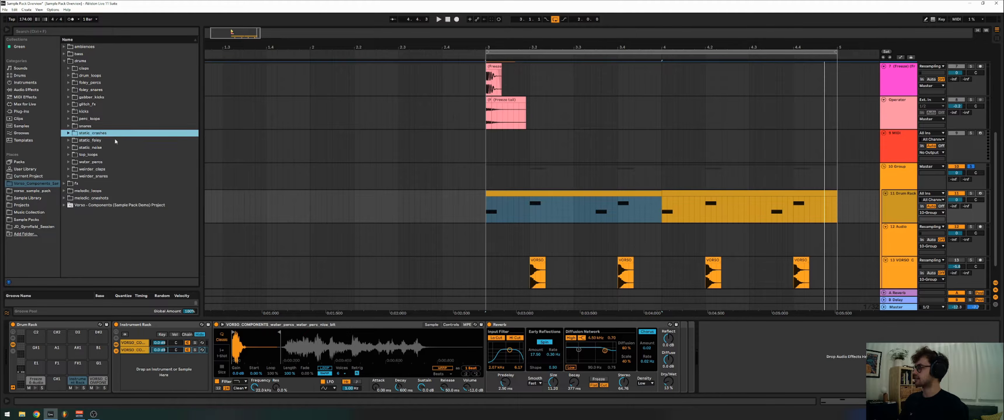
key(Right)
key(Left)
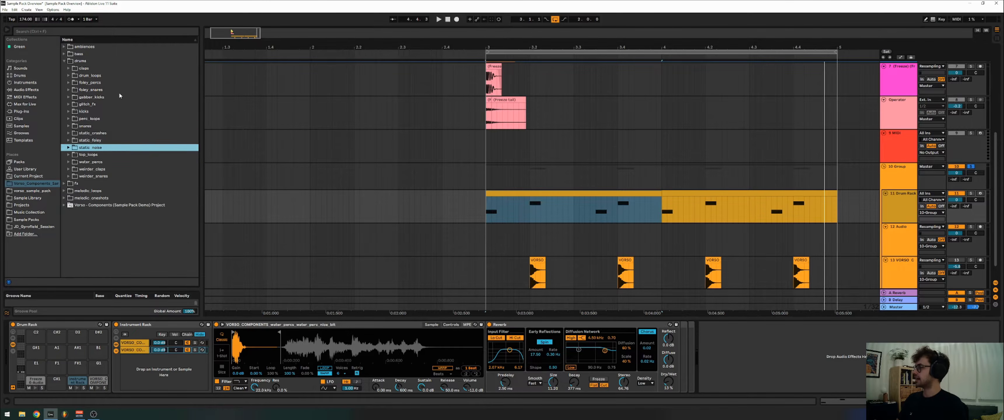
key(Down)
key(Right)
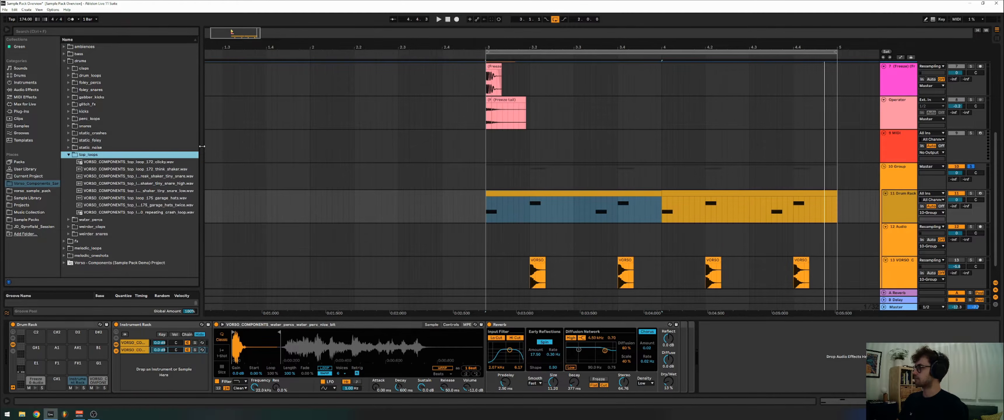
drag(202, 146, 236, 146)
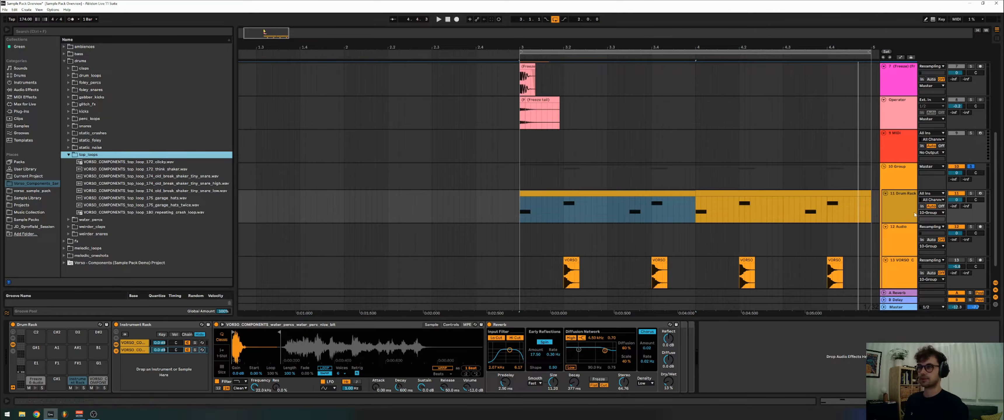
Place the 172 clicky top loop in the arrangement at the empty audio track of the drum group, and play it.
click(157, 162)
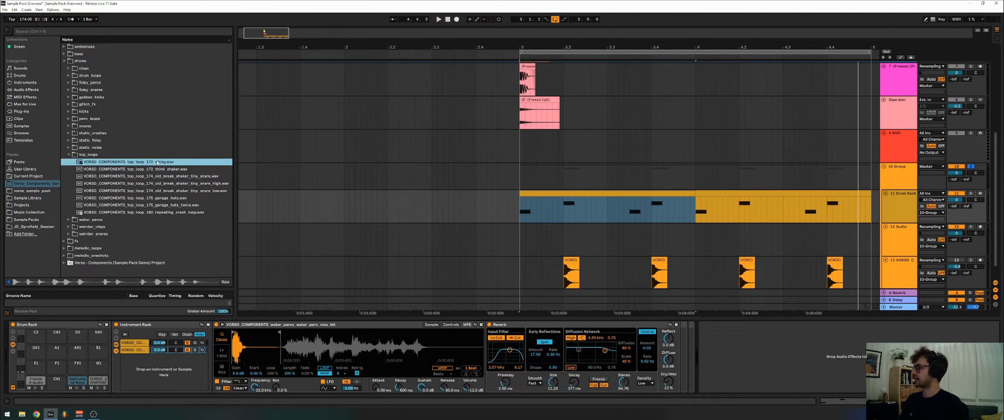
drag(158, 162, 468, 242)
key(space)
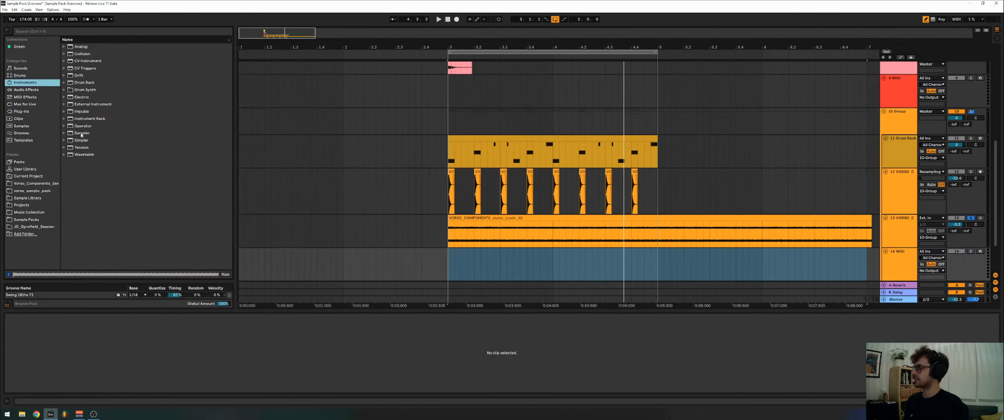
Add a Sampler to the empty MIDI track, load the static crash clip into it and delete the original clip.
drag(81, 135, 418, 255)
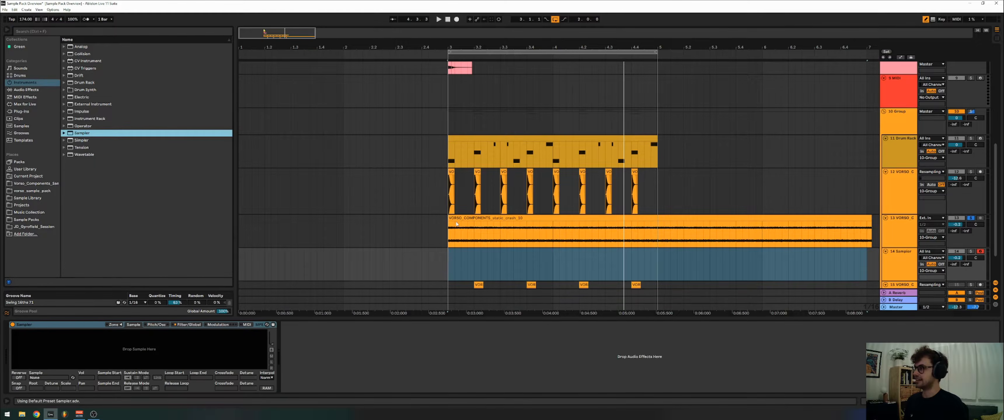
drag(463, 218, 257, 341)
click(478, 219)
key(Delete)
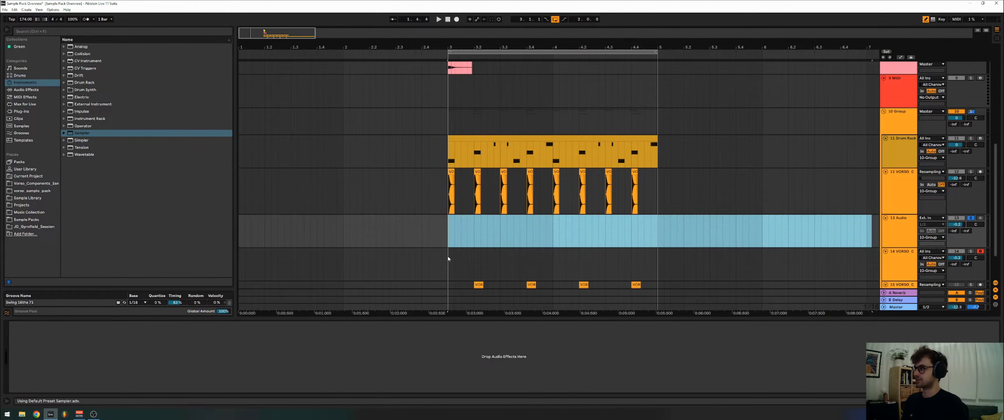
Create a two-bar MIDI clip at bar 3 on the Sampler track and draw one note held across its full length.
drag(448, 257, 646, 260)
key(ctrl+shift+m)
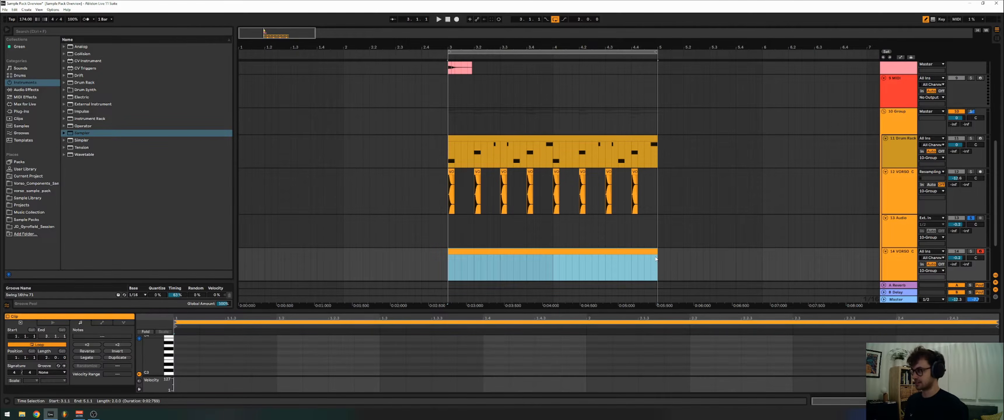
key(b)
click(191, 369)
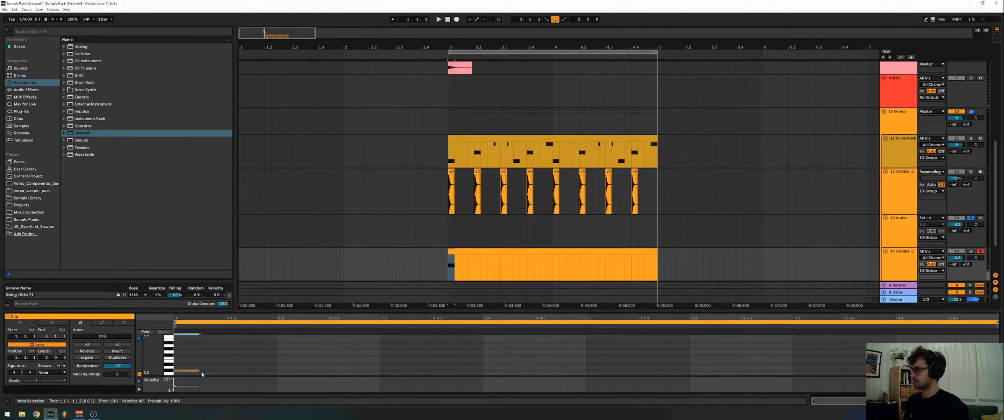
drag(441, 368, 951, 318)
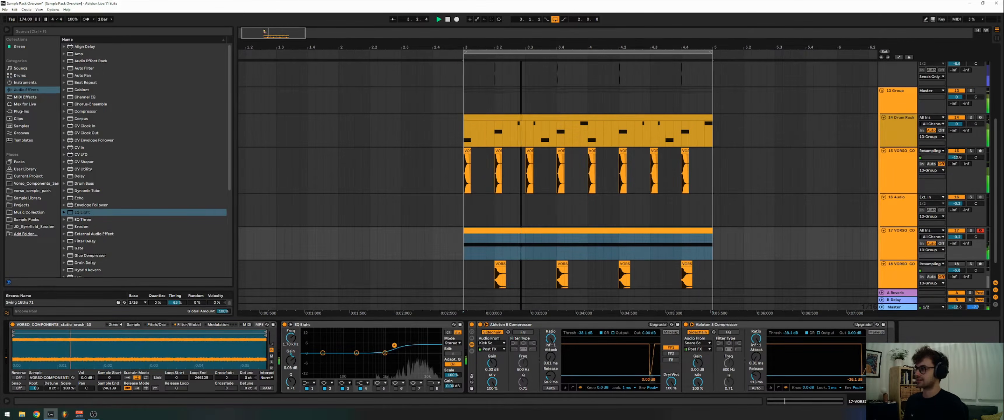
Toggle the first filter band of the EQ Eight on the static crash track.
click(309, 383)
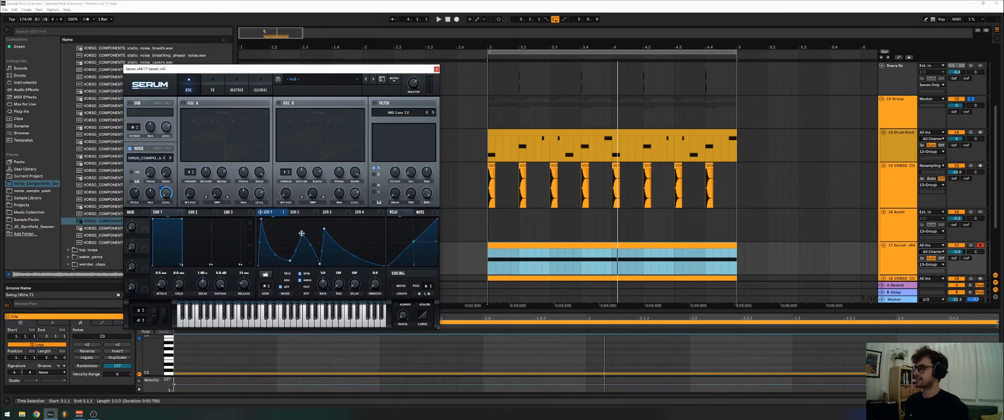
Play the loop and move the middle peak of Serum's LFO 1 slightly higher and further along the curve.
key(space)
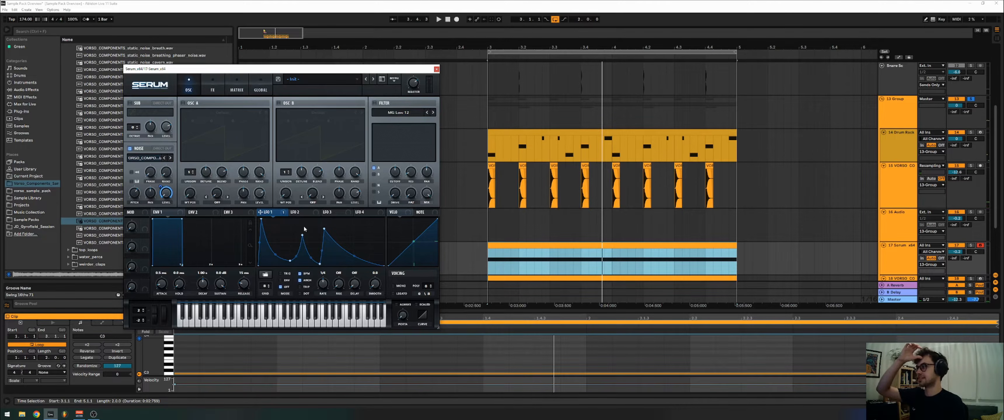
drag(302, 235, 310, 225)
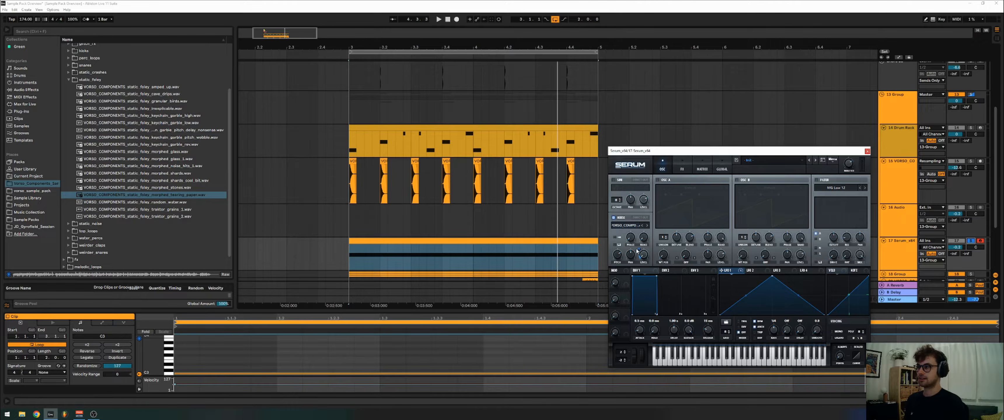
Shift the triangle peak of Serum's LFO 1 earlier during playback, and unsolo the Serum track.
key(space)
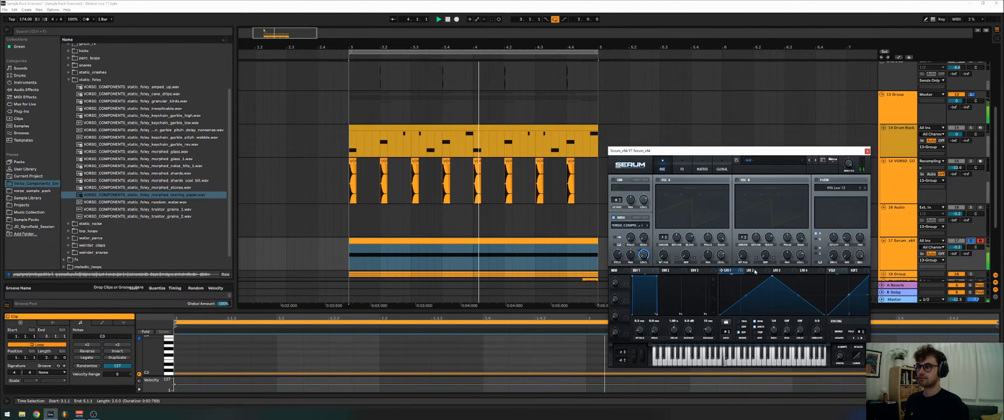
drag(772, 277, 745, 276)
key(space)
click(970, 242)
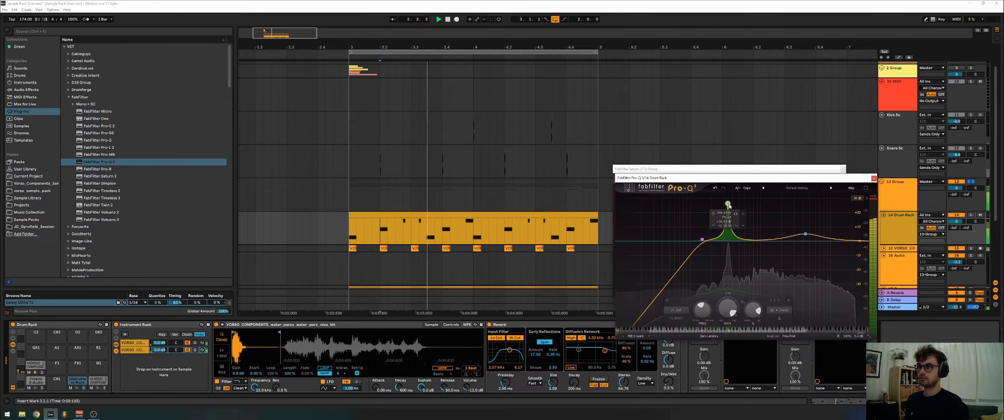
Boost the narrow bell band in the Drum Rack's Pro-Q 3, shift it slightly higher in frequency, and play the drums.
mouse_move(724, 217)
mouse_down()
mouse_move(716, 203)
mouse_move(748, 205)
mouse_move(725, 214)
mouse_up()
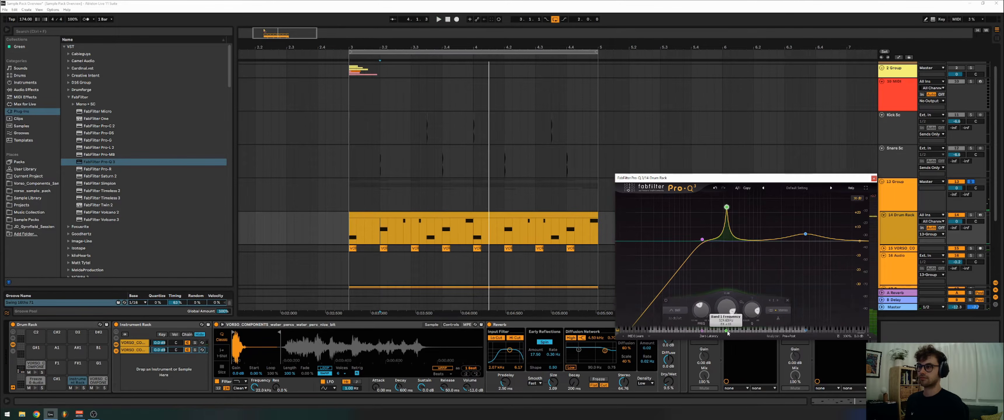
drag(728, 333, 730, 333)
key(space)
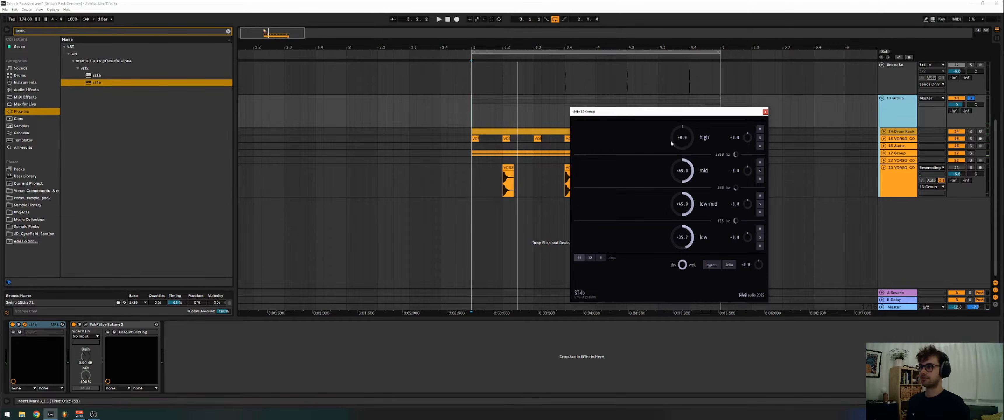
key(space)
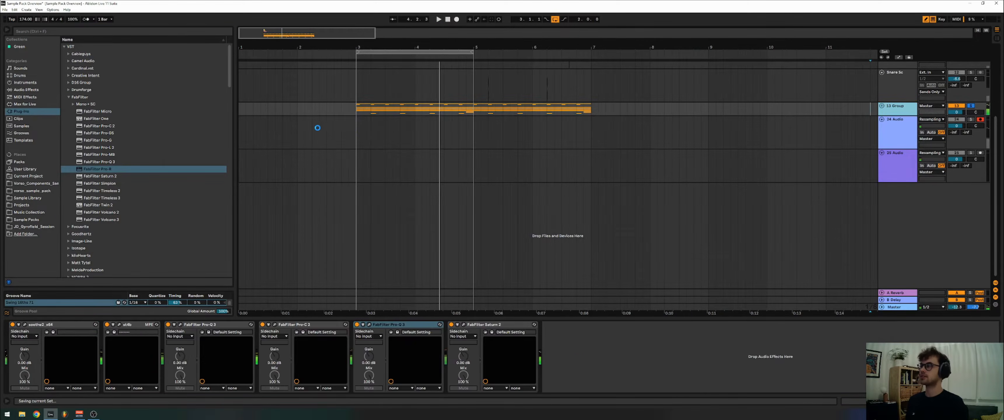
Record the drum loop onto the armed resampling track from bar 3, and extend the recorded clip's start to bar 3.
click(350, 131)
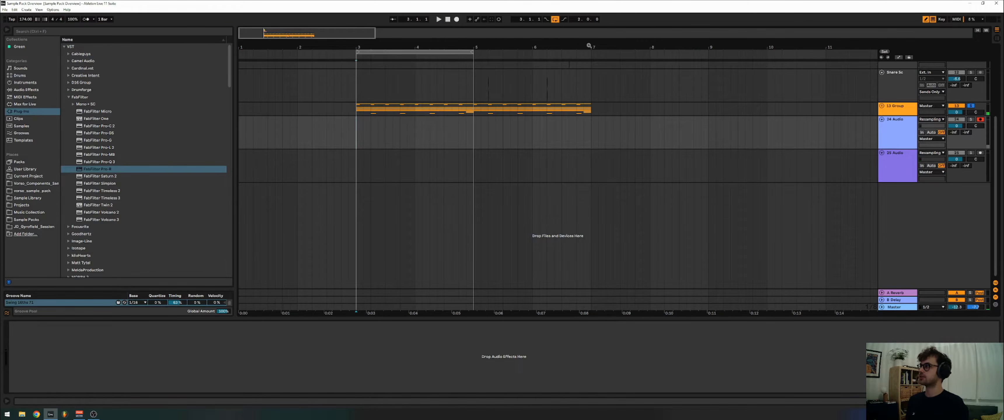
click(458, 21)
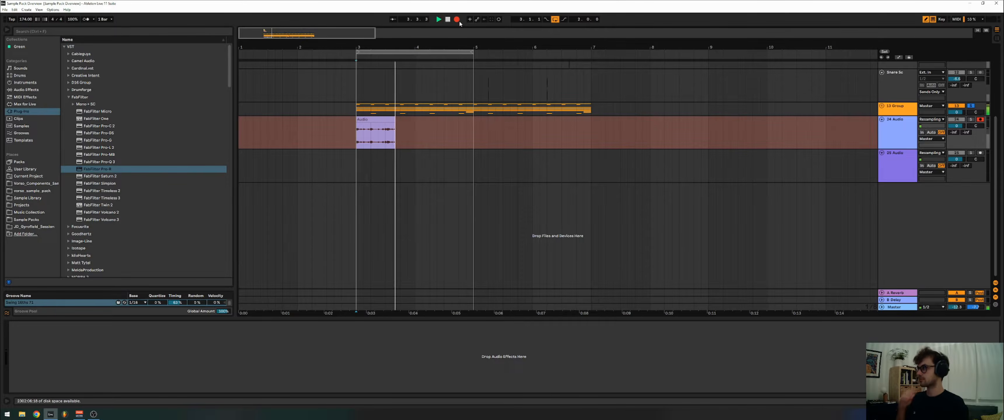
key(space)
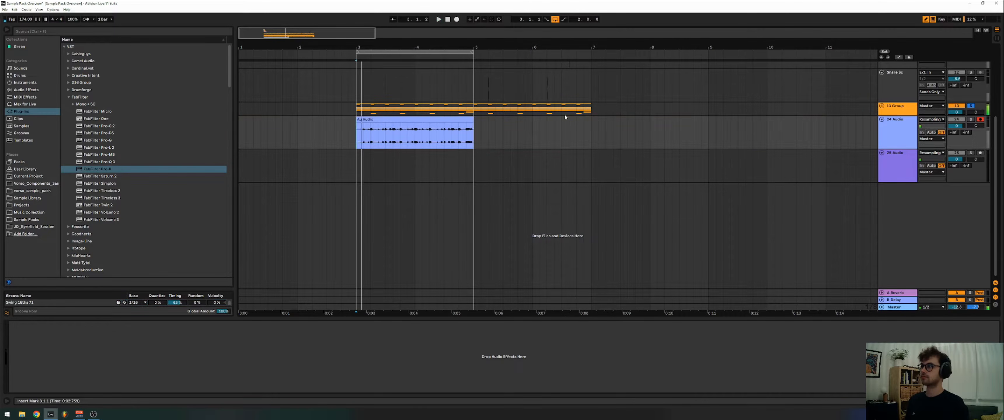
drag(362, 119, 356, 119)
Add FabFilter Pro-L 2 at the end of the drum group's effect chain.
click(357, 111)
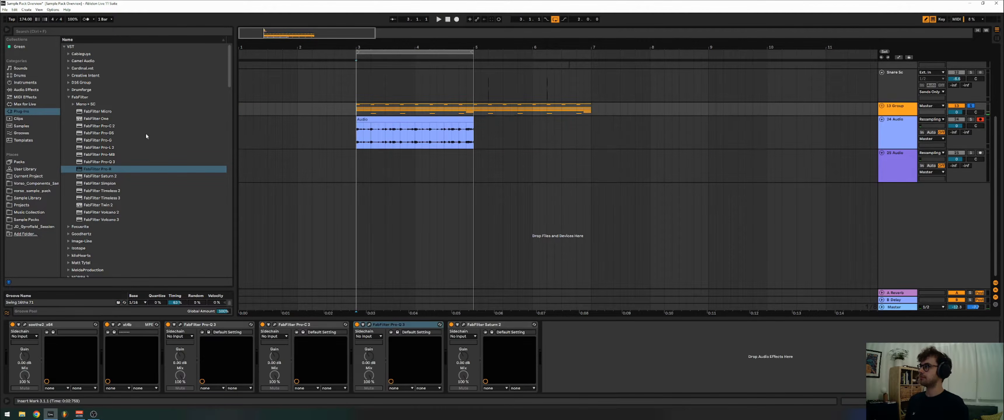
double_click(94, 150)
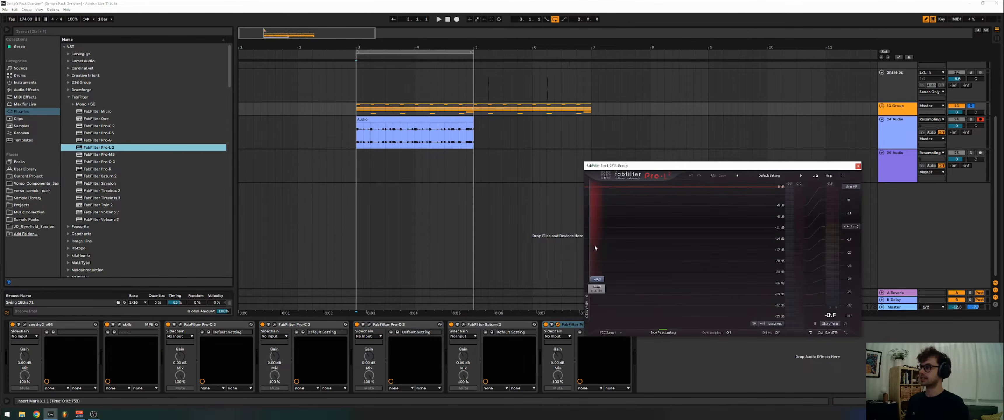
Raise the gain in Pro-L 2 during playback, and set its limiting style to Transparent.
key(space)
drag(606, 237, 611, 226)
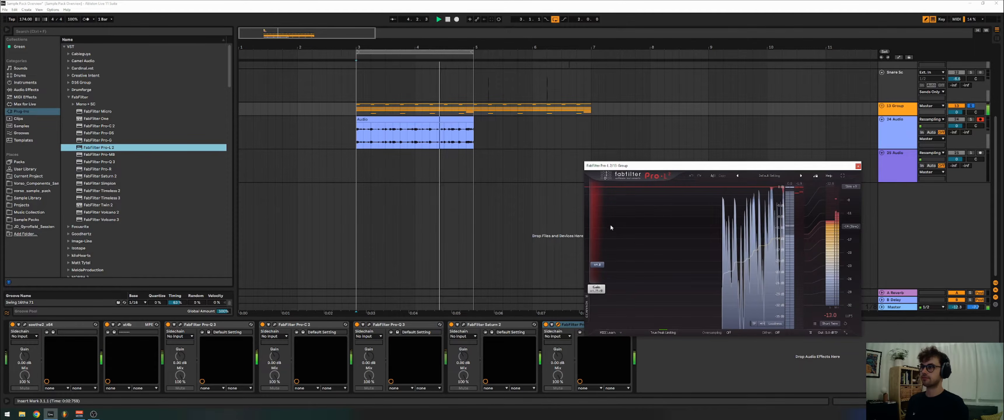
click(588, 304)
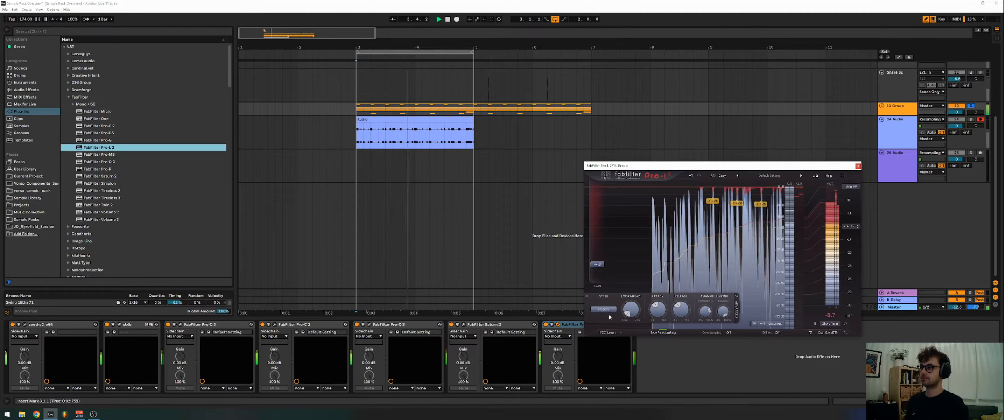
click(605, 310)
click(609, 314)
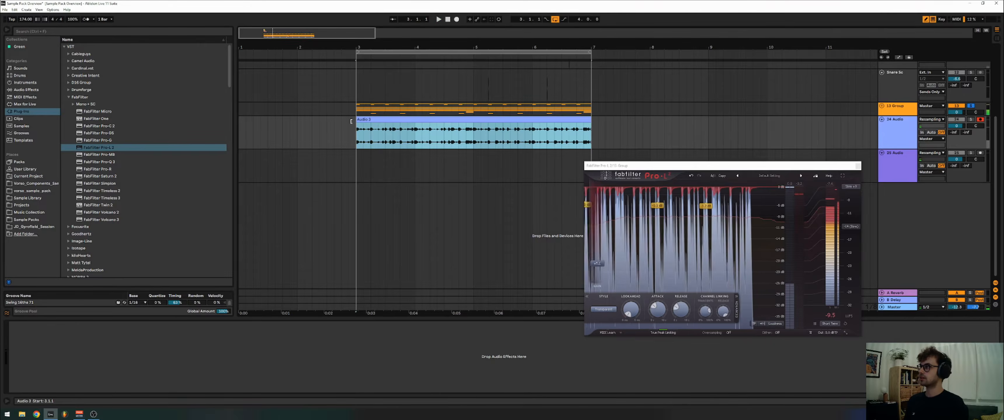
Move the resampled drum loop to bar 9 on its track, and select the first break clip.
drag(441, 119, 726, 130)
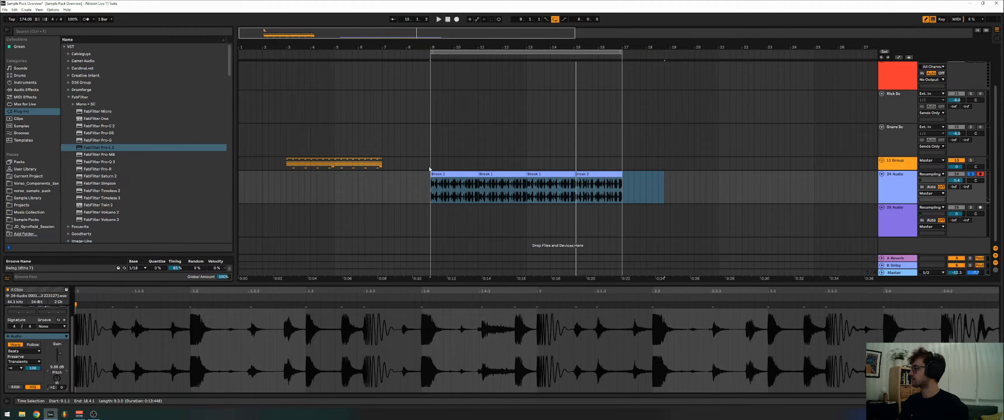
click(446, 184)
click(575, 144)
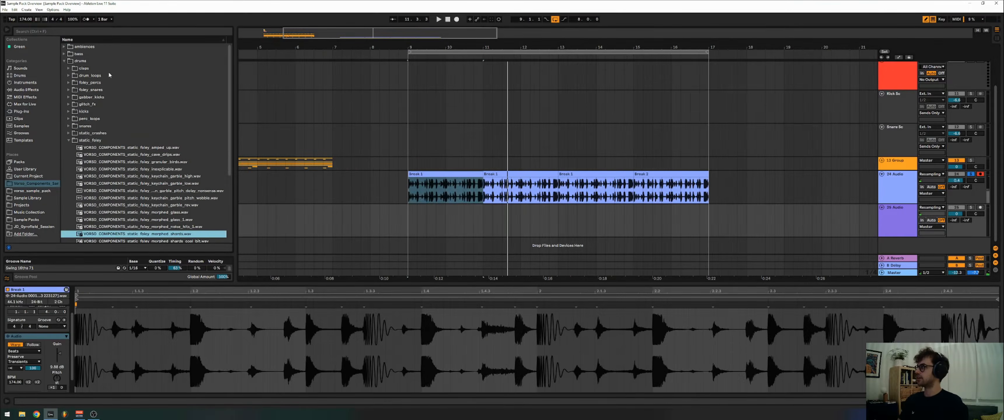
Collapse the pack's drums folder and browse the bass_loops folder inside bass.
click(108, 63)
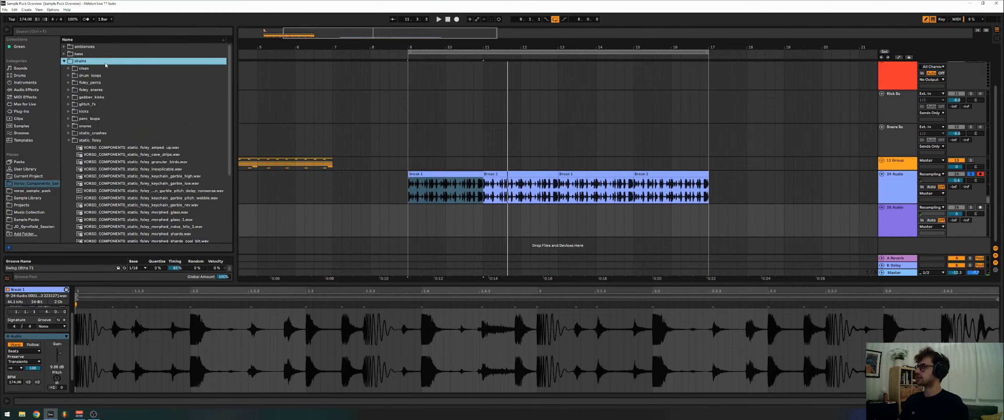
key(Left)
key(Up)
key(Right)
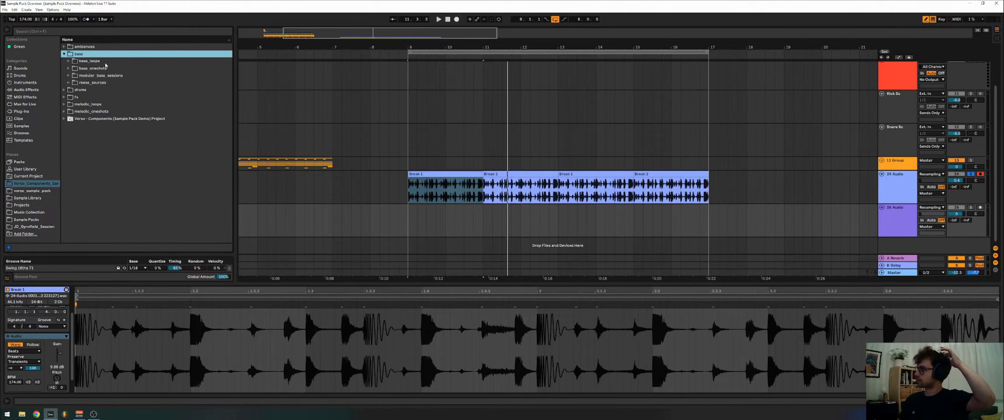
key(Down)
key(Right)
scroll(170, 51, down, 8)
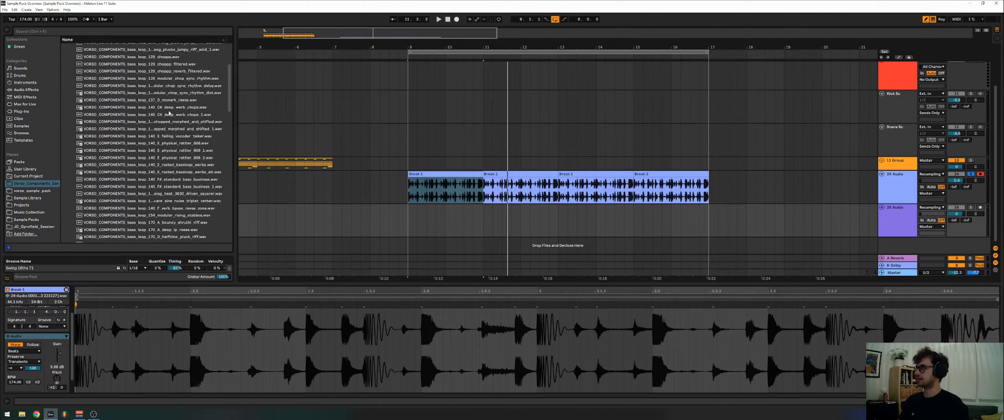
Try a 172 BPM bass loop from bar 9 on the empty track below the drums.
drag(246, 289, 451, 324)
scroll(218, 195, down, 2)
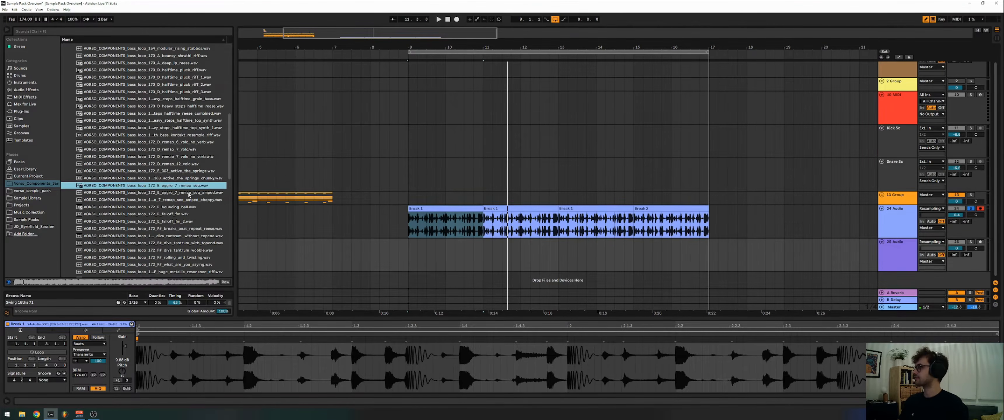
key(Up)
click(305, 262)
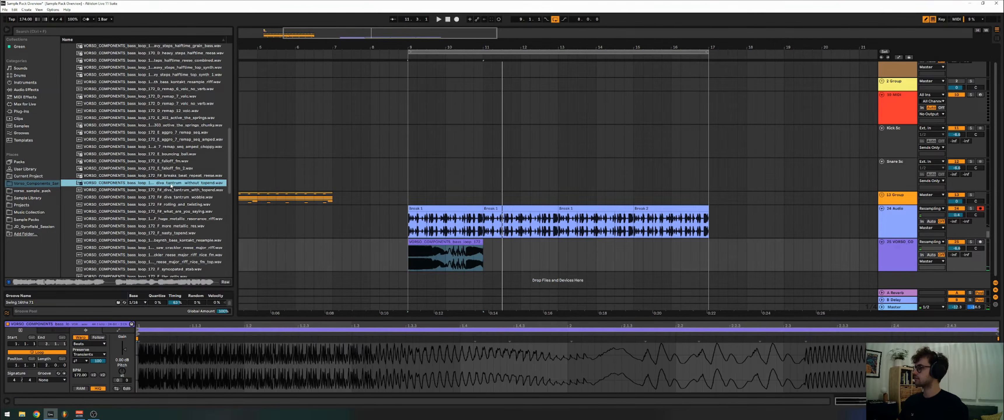
Audition further 172 BPM bass loops, and place the F huge_metallic_resonance_riff loop at bar 9 below the drums, replacing the loop there.
key(Down)
key(Down)
key(Down)
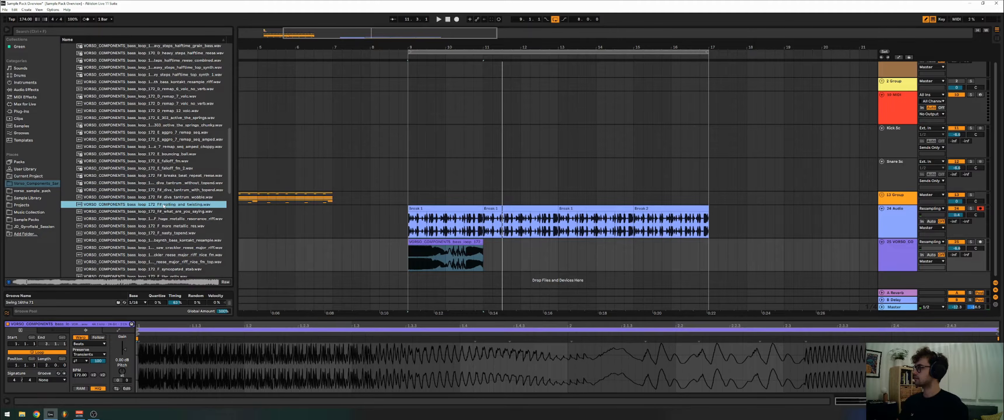
key(Down)
key(Down)
scroll(164, 210, down, 2)
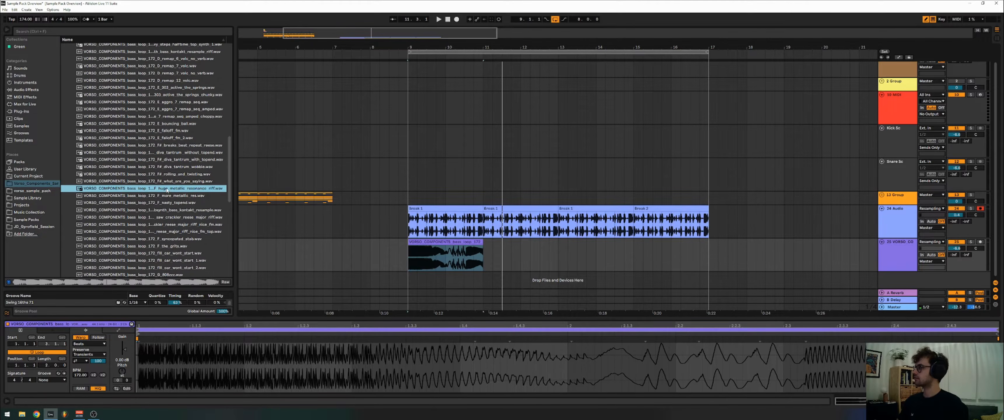
drag(167, 190, 414, 259)
key(space)
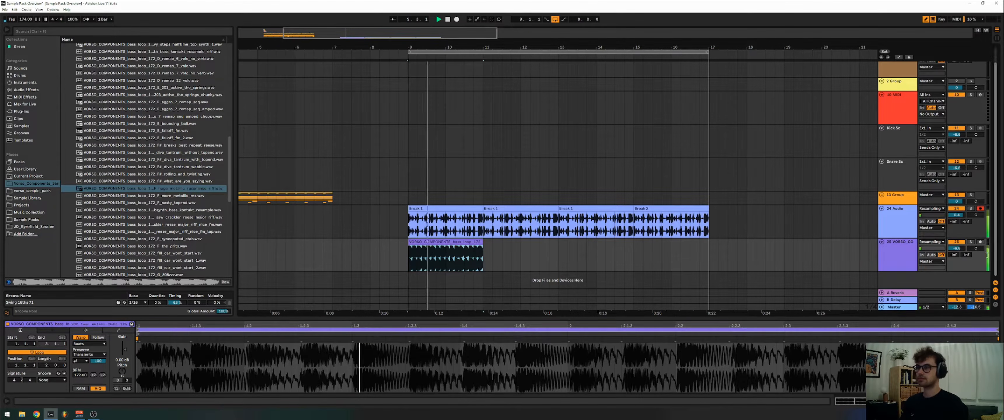
Duplicate the metallic bass loop to fill bars 9 to 17, and set all four clips' warp mode to Complex.
click(457, 241)
key(ctrl+d)
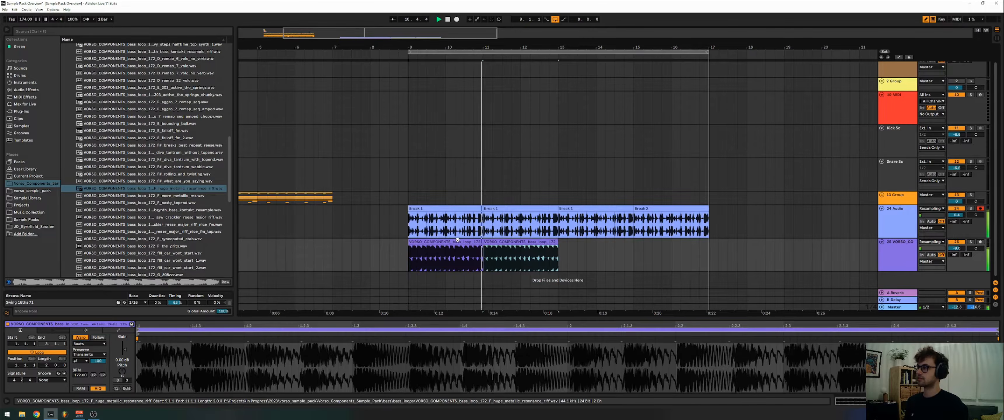
key(ctrl+d)
key(ctrl+d)
key(ctrl+d)
key(ctrl+z)
shift+click(457, 241)
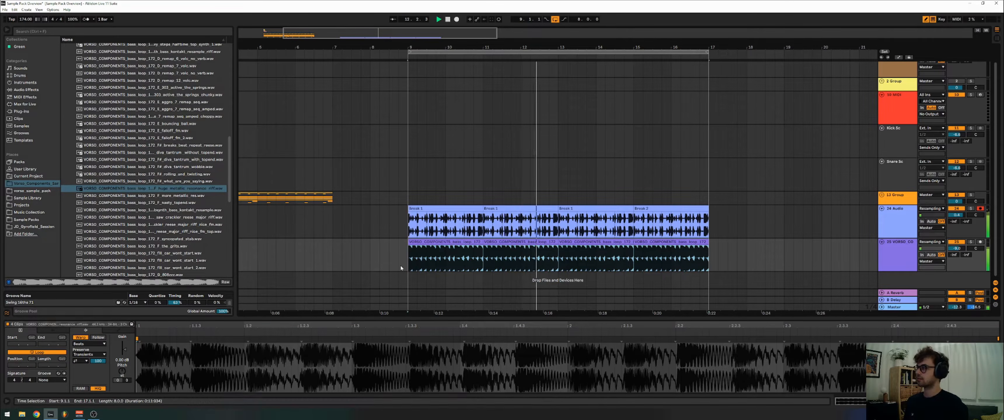
click(95, 345)
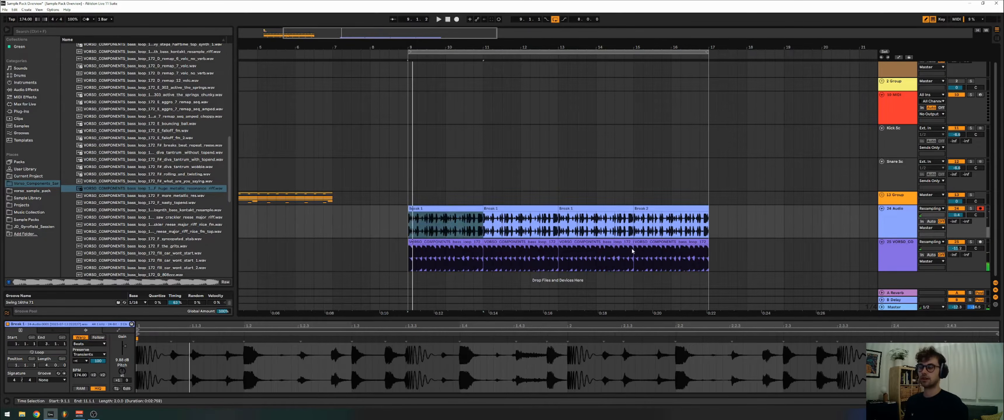
Add EQ Eight to the bass track and use band 8 to cut the highs above 271 Hz.
click(448, 241)
click(25, 90)
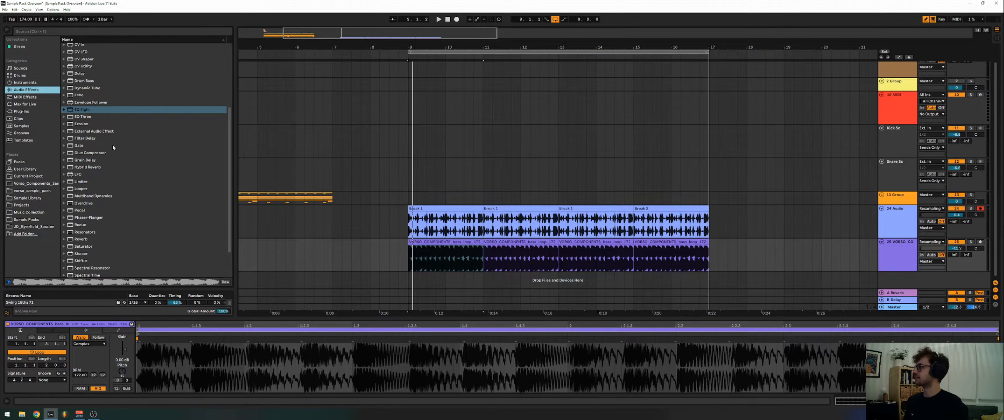
drag(83, 112, 168, 368)
click(159, 388)
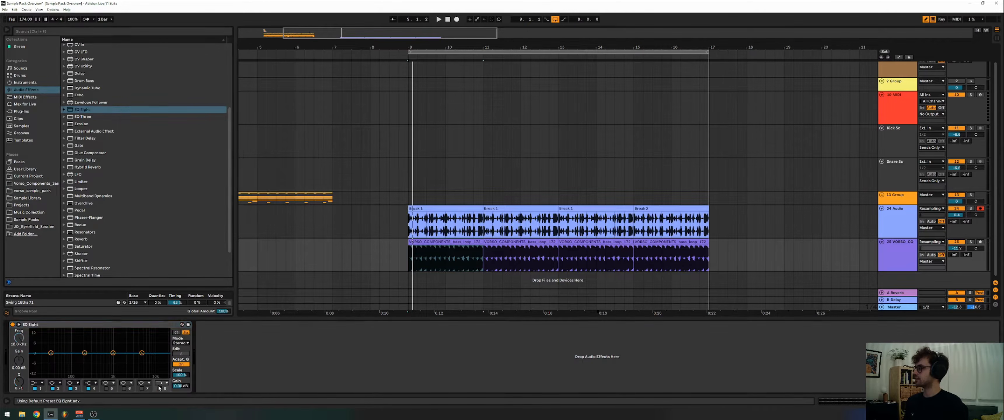
key(space)
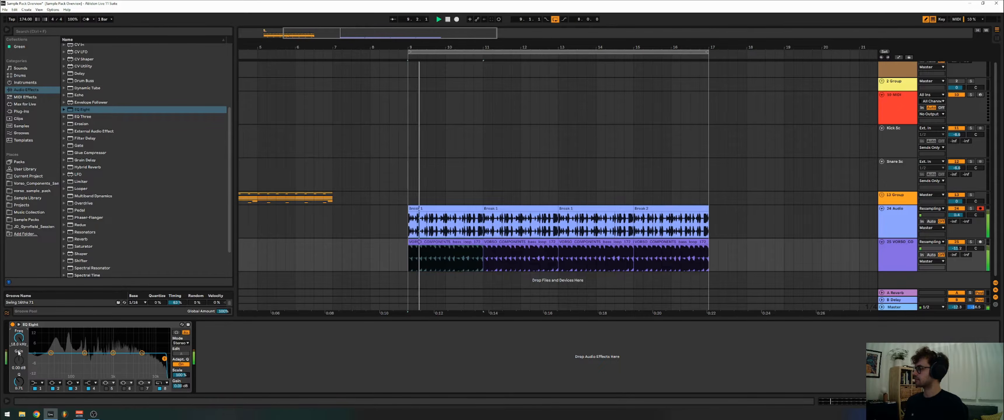
drag(20, 339, 19, 370)
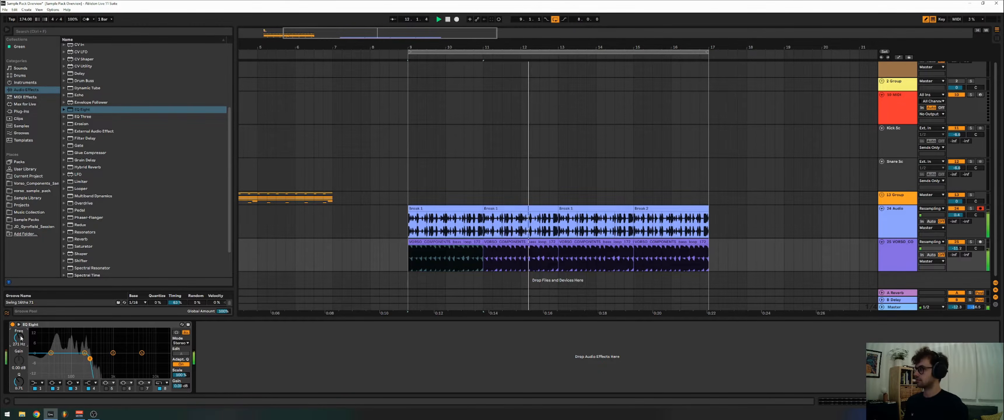
click(33, 325)
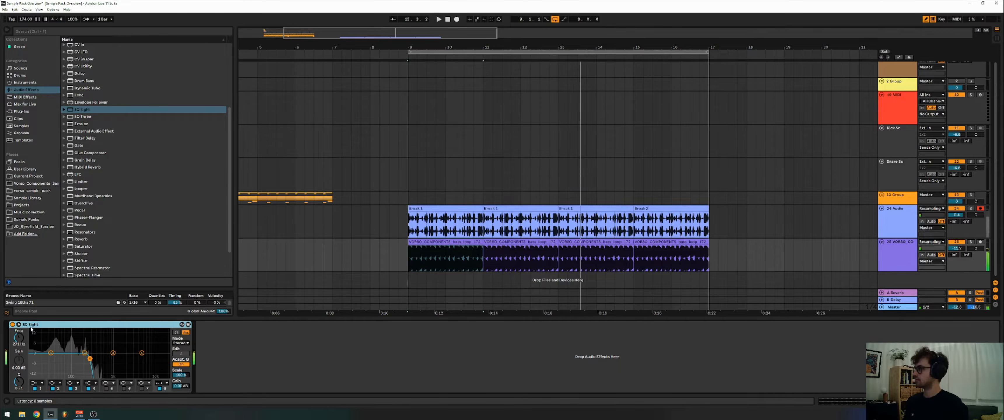
Select the bass and drum clips together from bar 9 to bar 17.
click(433, 243)
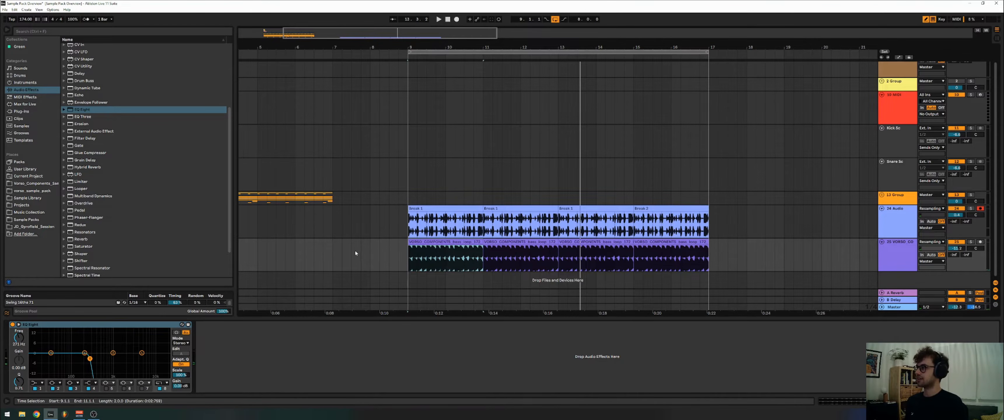
shift+click(707, 229)
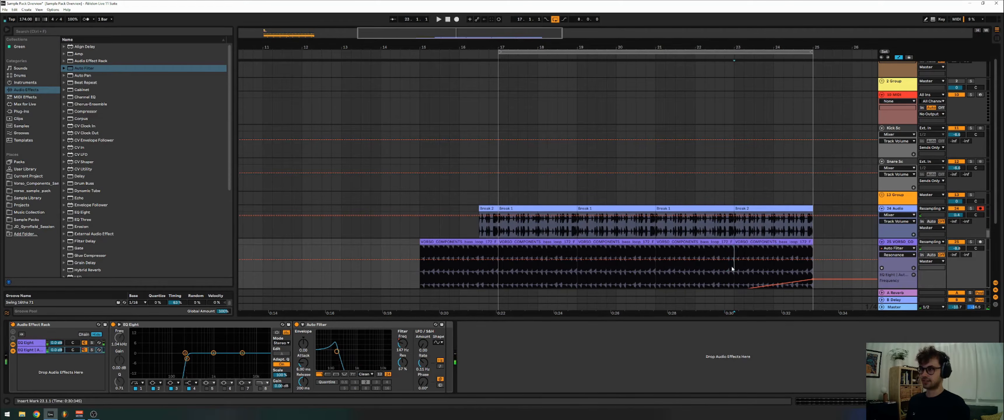
Play the arrangement from bar 23 with the automation hidden, and find Reverb among the audio effects.
click(735, 265)
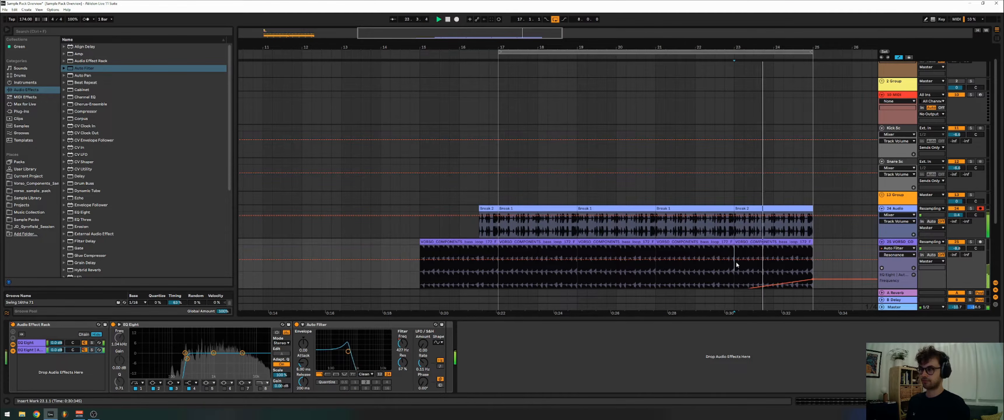
key(a)
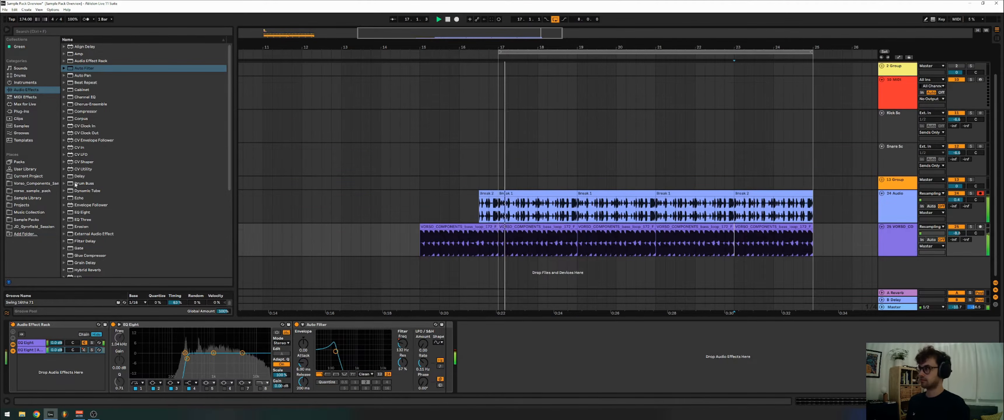
scroll(75, 185, down, 4)
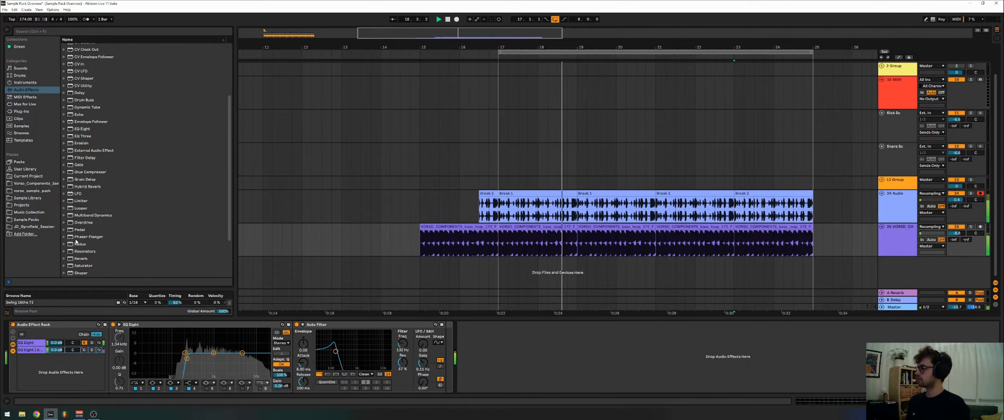
scroll(75, 242, down, 3)
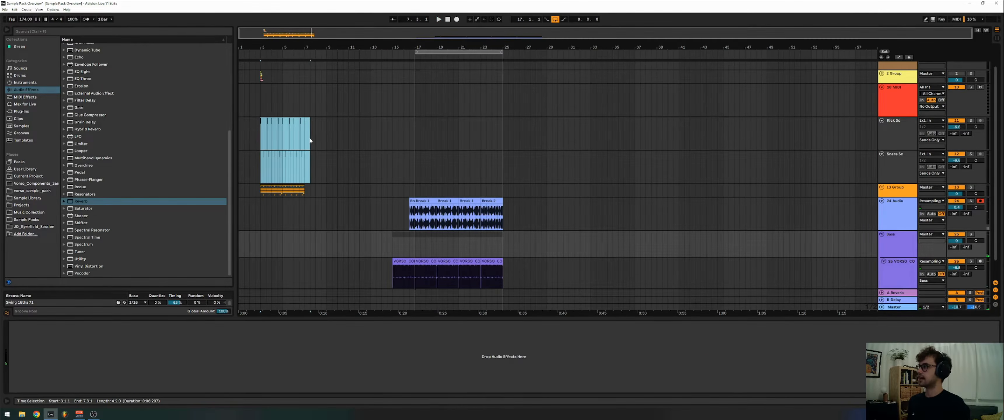
Move the kick and snare sidechain clips from bar 3 to bar 17.
key(ctrl+x)
click(414, 132)
key(ctrl+v)
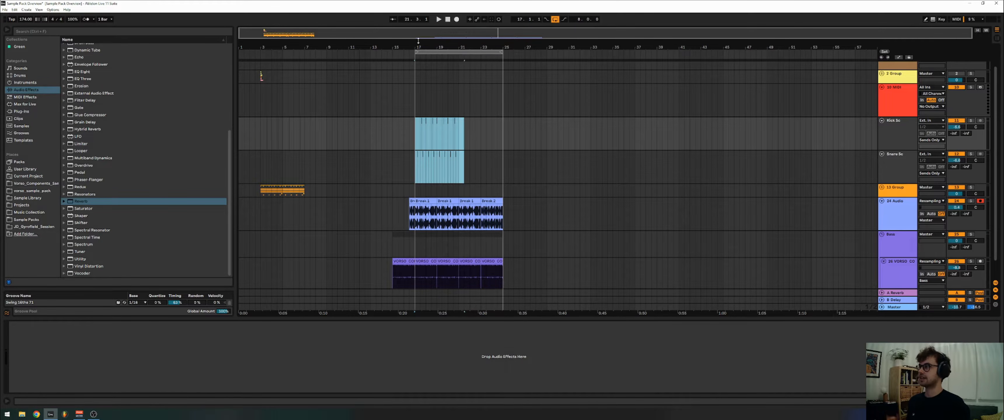
Select bars 17 to 19 on the kick and snare sidechain tracks, and repeat that section up to bar 25.
mouse_move(419, 46)
mouse_down()
mouse_move(425, 68)
mouse_move(435, 46)
mouse_move(409, 44)
mouse_up()
key(ctrl+x)
click(427, 124)
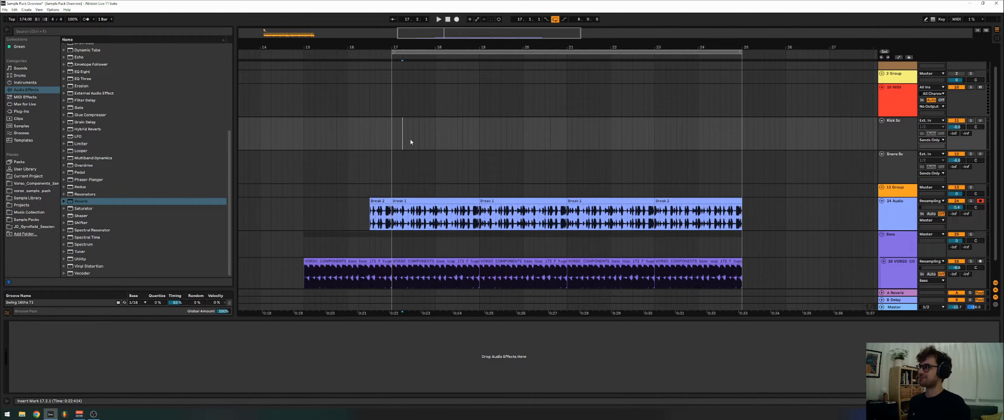
drag(386, 46, 388, 78)
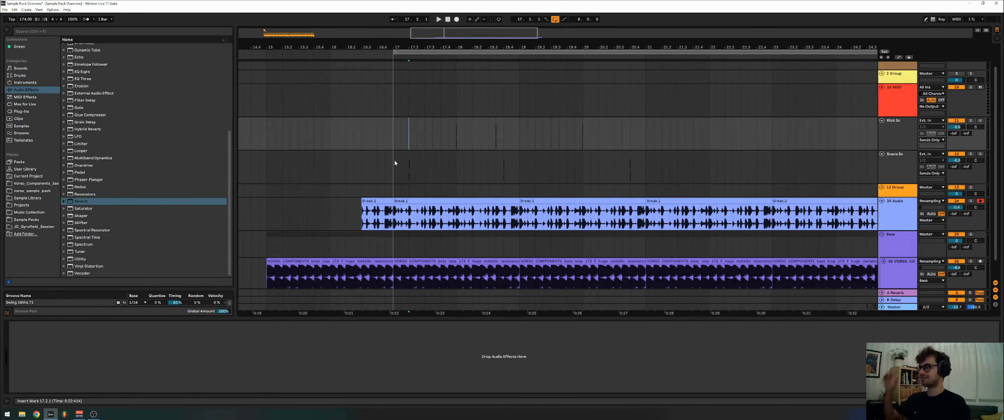
drag(395, 163, 521, 133)
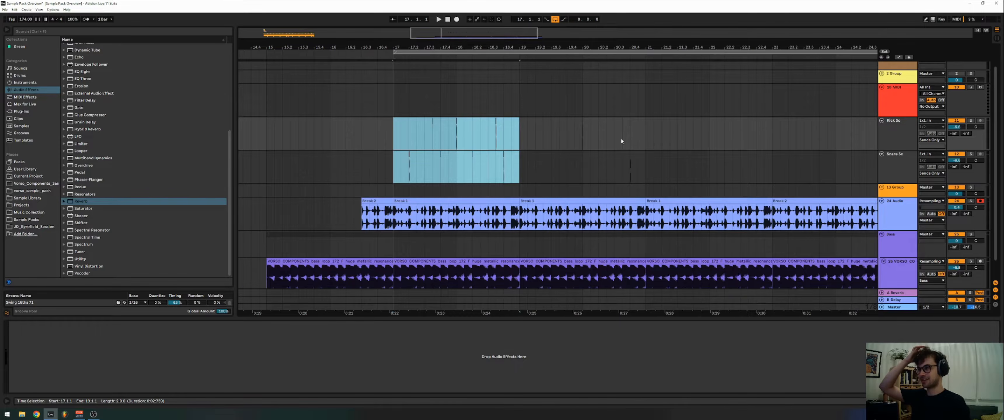
scroll(801, 221, right, 3)
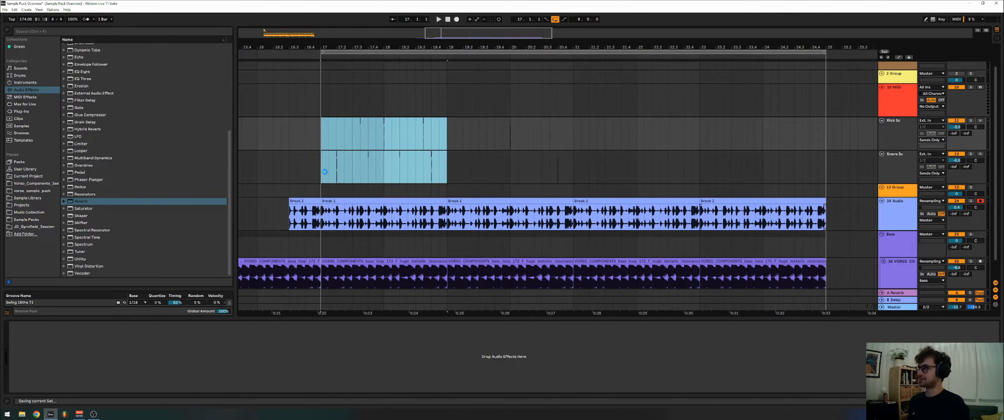
click(338, 165)
drag(321, 166, 612, 144)
drag(327, 167, 449, 144)
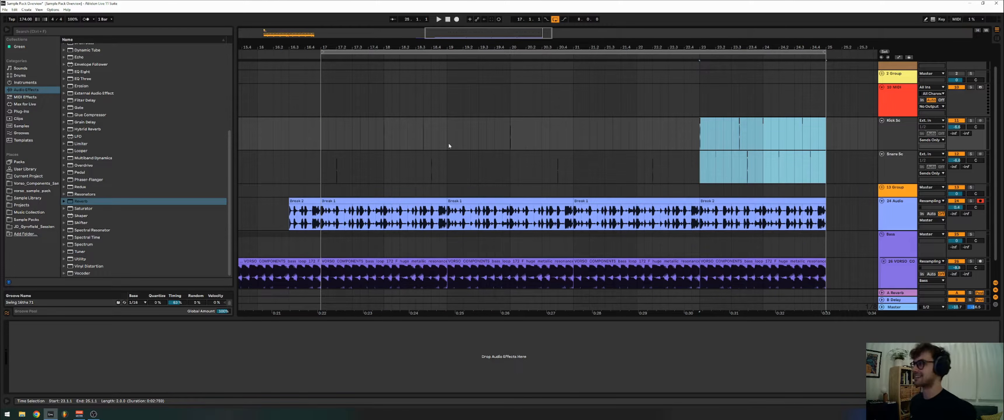
Audition the reese source samples, load the Shruthi square hardware clip sample onto the empty MIDI track, and play the reese bassline.
scroll(448, 143, left, 1)
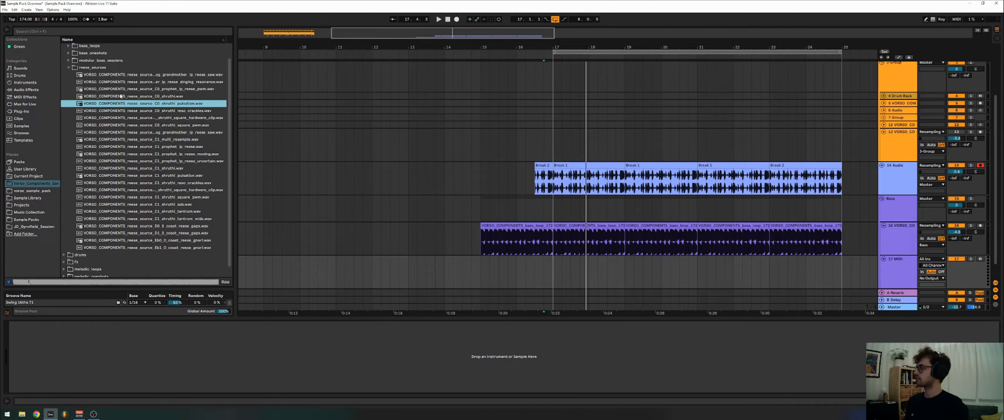
key(Down)
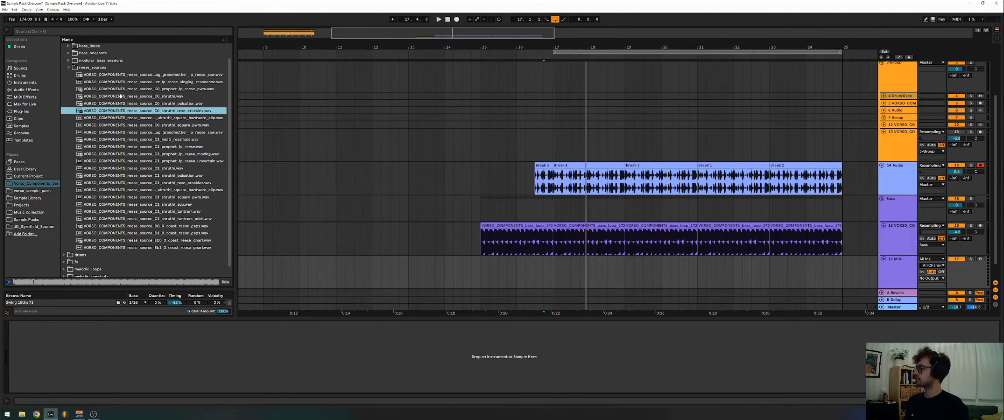
click(171, 118)
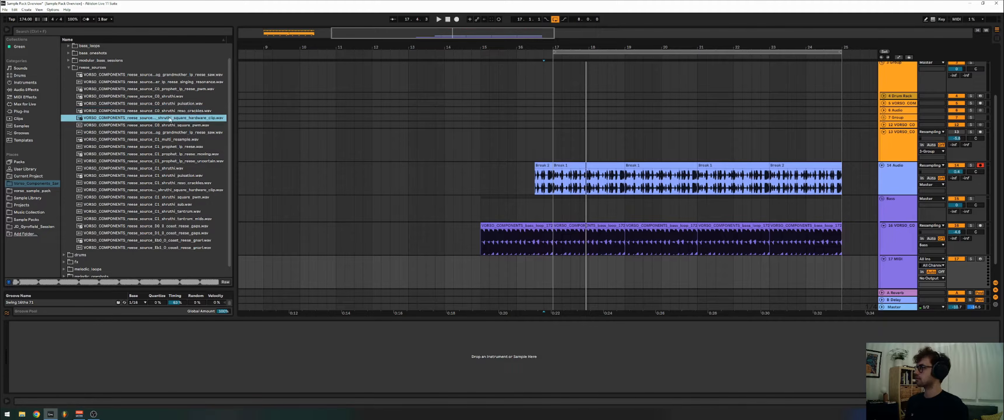
drag(168, 119, 587, 286)
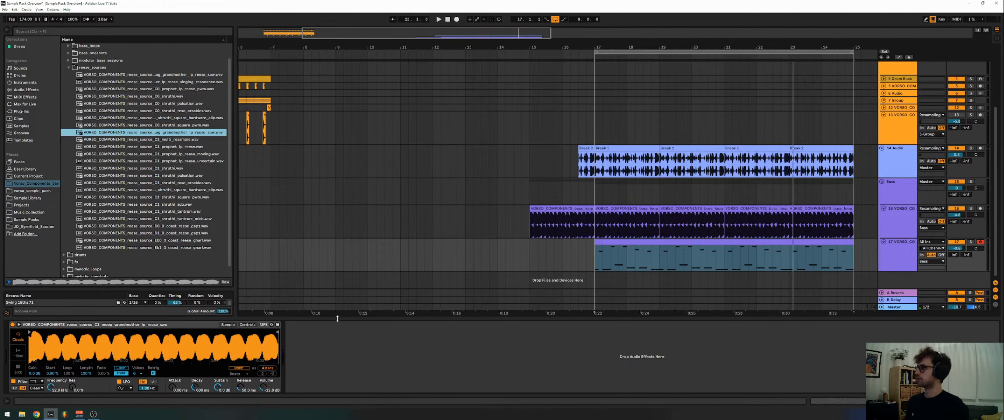
key(space)
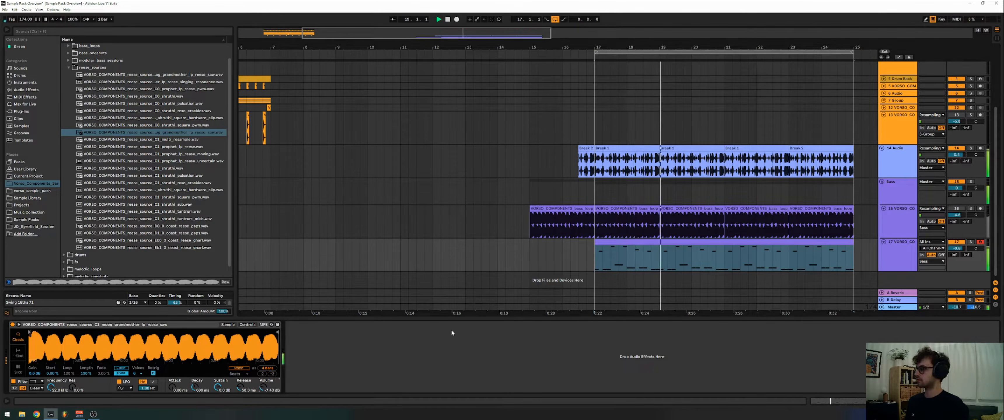
Add the 120 F tuned worms melodic loop on a new track at bar 17 and lower its volume to about -11 dB during playback.
drag(137, 169, 619, 261)
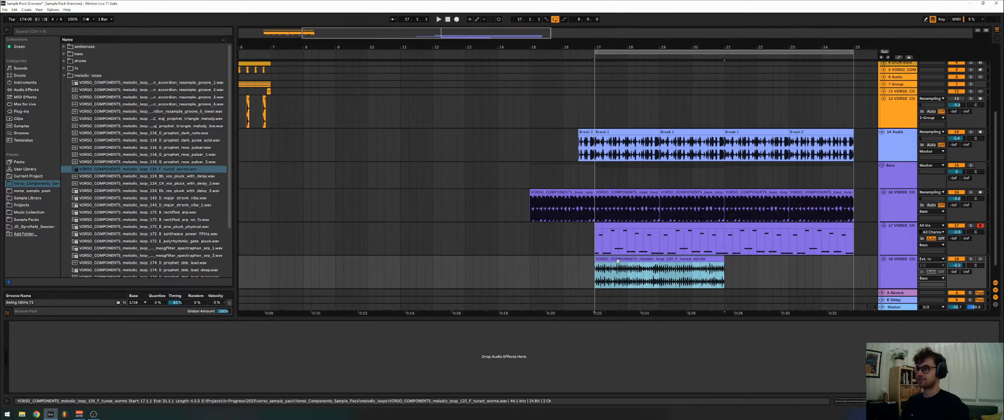
key(space)
drag(957, 265, 957, 282)
click(706, 260)
key(space)
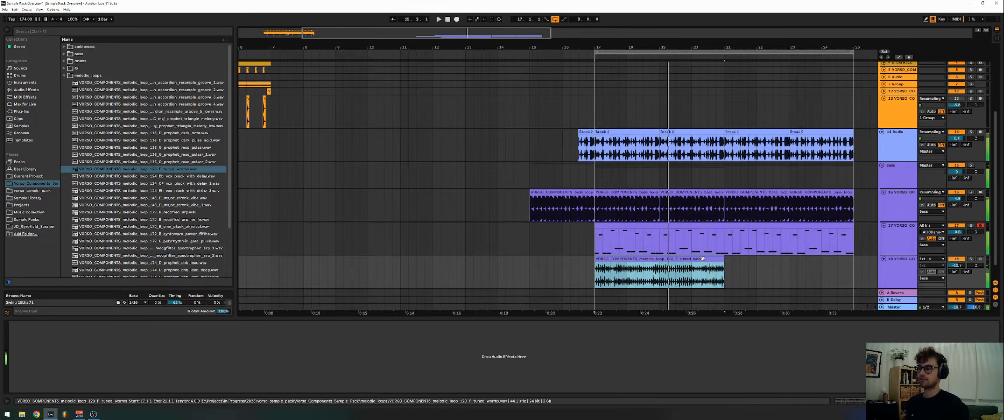
Duplicate the tuned worms loop up to bar 25, and open both clips' warp mode for editing.
scroll(702, 259, right, 4)
scroll(644, 258, right, 2)
key(ctrl+d)
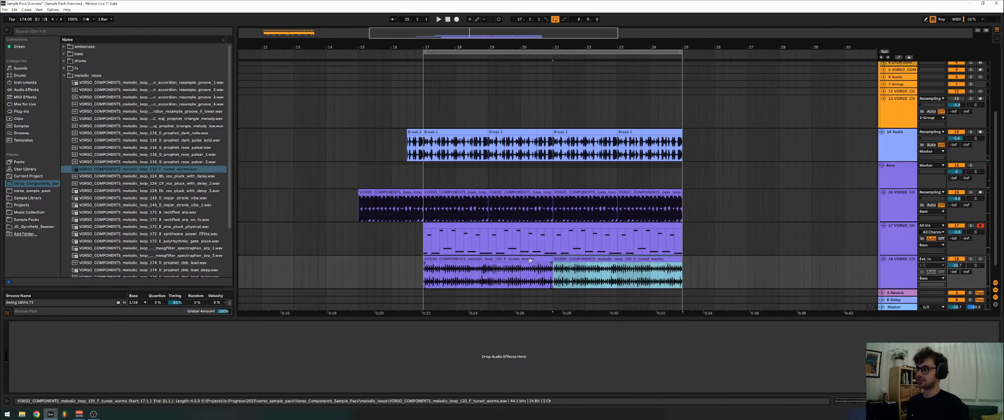
shift+double_click(531, 259)
scroll(570, 209, down, 3)
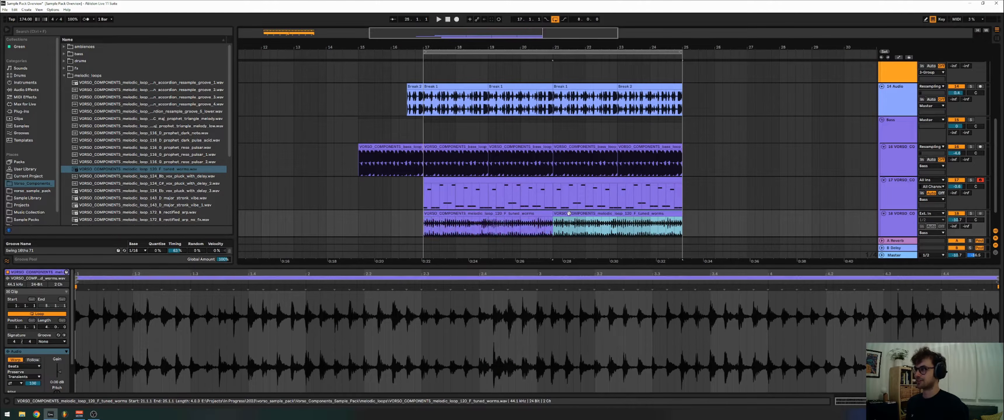
scroll(35, 351, down, 1)
click(15, 368)
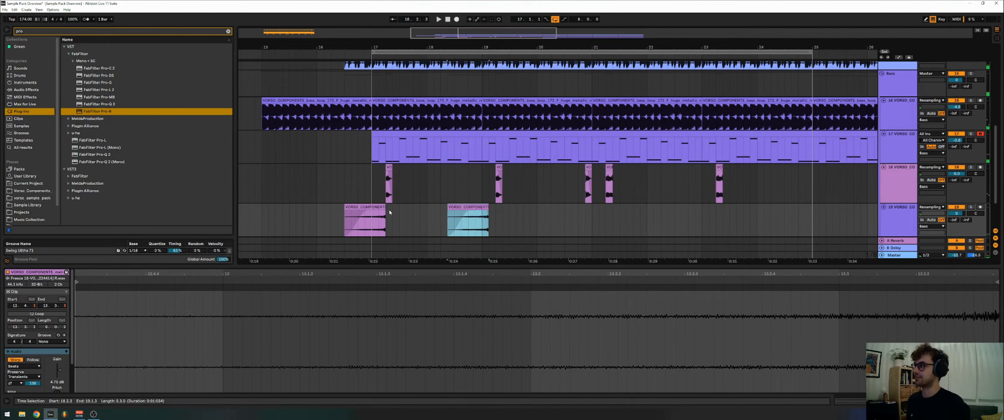
Shift the first faded bass clip to start at 16.2.3, duplicate the second one to 20.1.1, and play the result.
drag(339, 218, 377, 209)
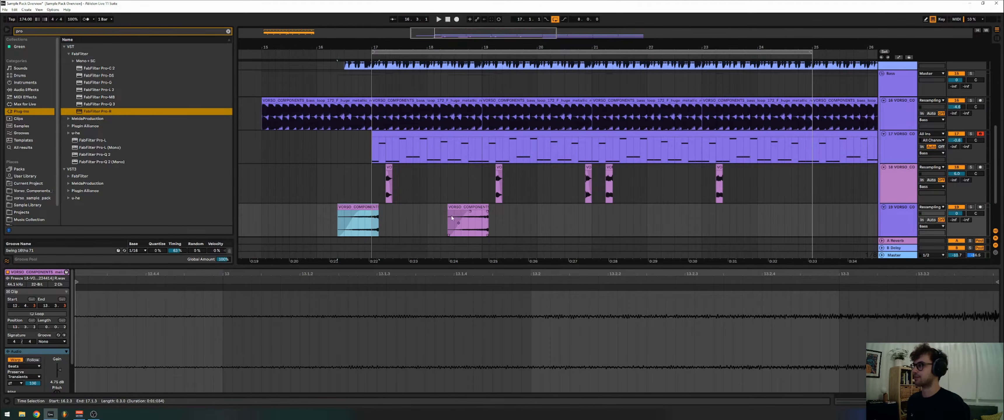
drag(452, 218, 530, 218)
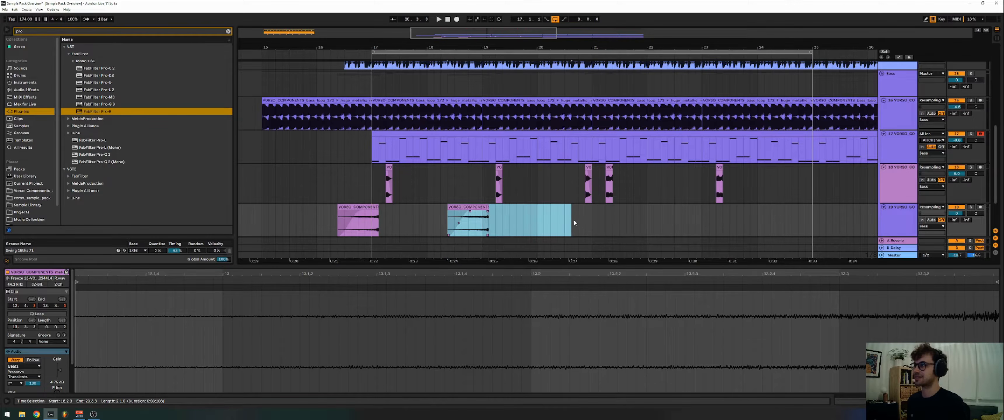
key(ctrl+d)
drag(581, 208, 548, 208)
key(space)
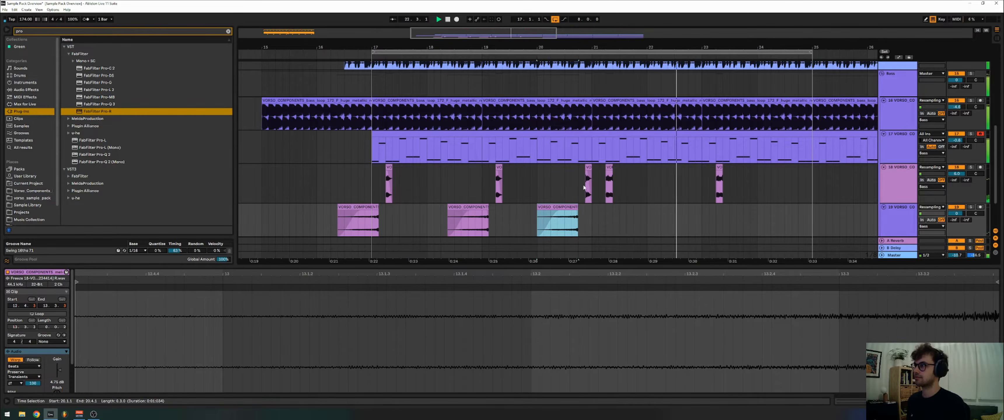
key(space)
drag(588, 186, 609, 186)
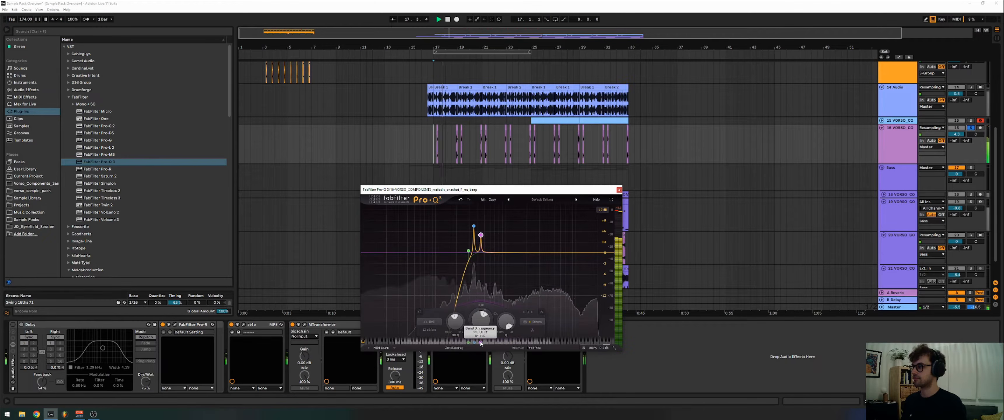
Add further narrow resonant boosts above the existing peaks in Pro-Q 3 and fine-tune the frequency of the third band.
click(487, 343)
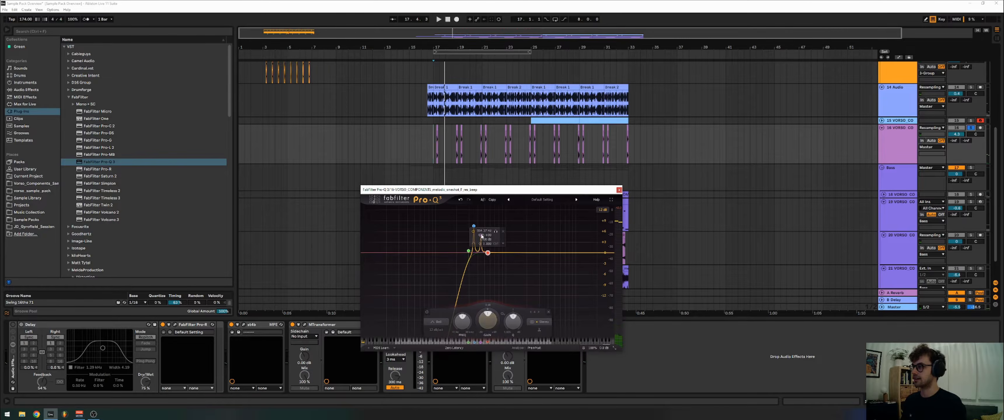
drag(488, 254, 486, 226)
scroll(486, 225, up, 8)
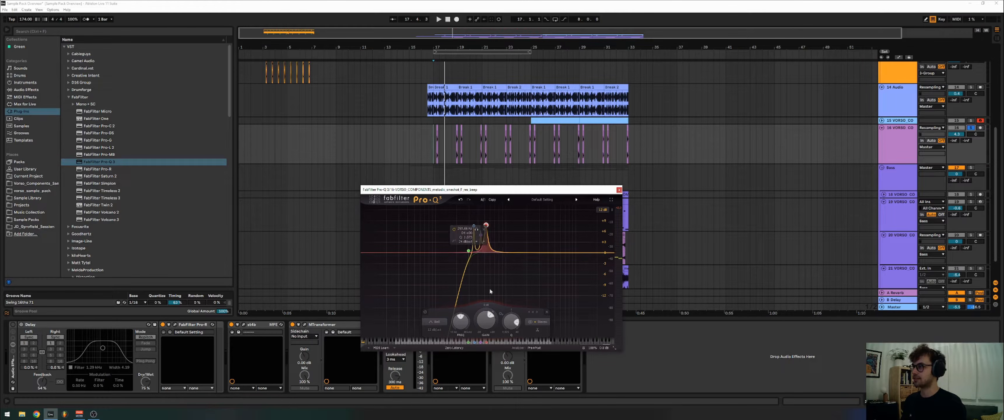
drag(481, 343, 479, 344)
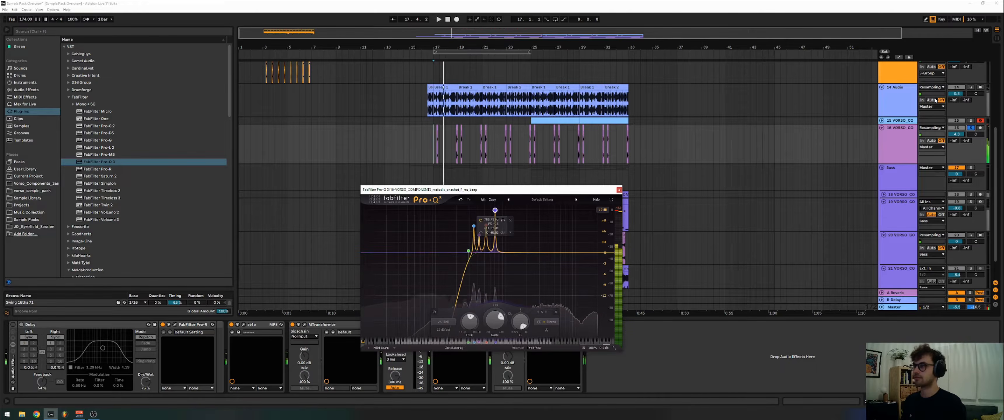
Unsolo the melodic one-shot track, play it in the mix, and move Pro-Q 3 directly after FabFilter Pro-R in its chain.
click(970, 127)
key(space)
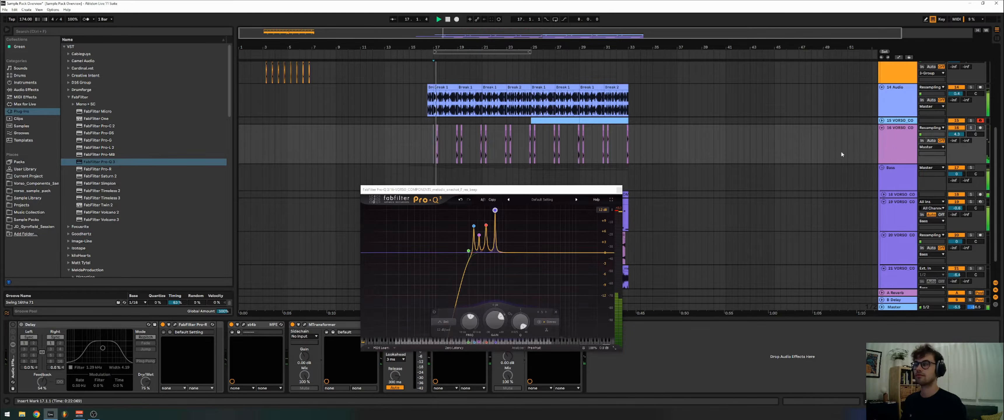
click(619, 190)
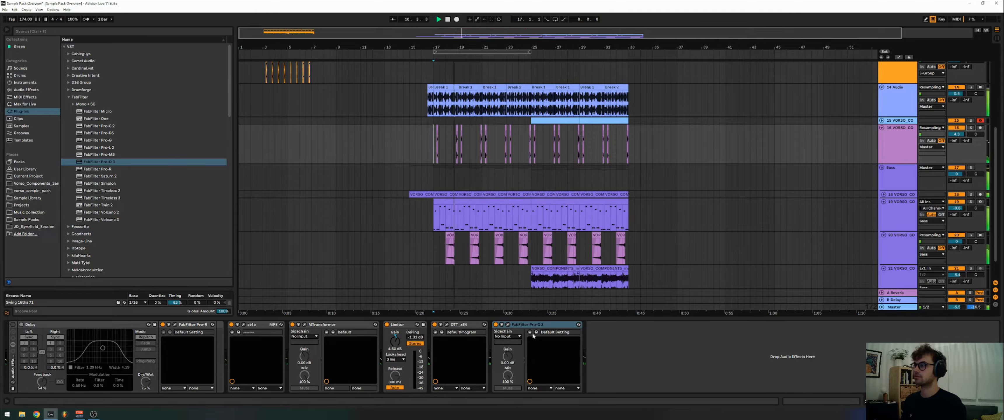
drag(535, 325, 221, 355)
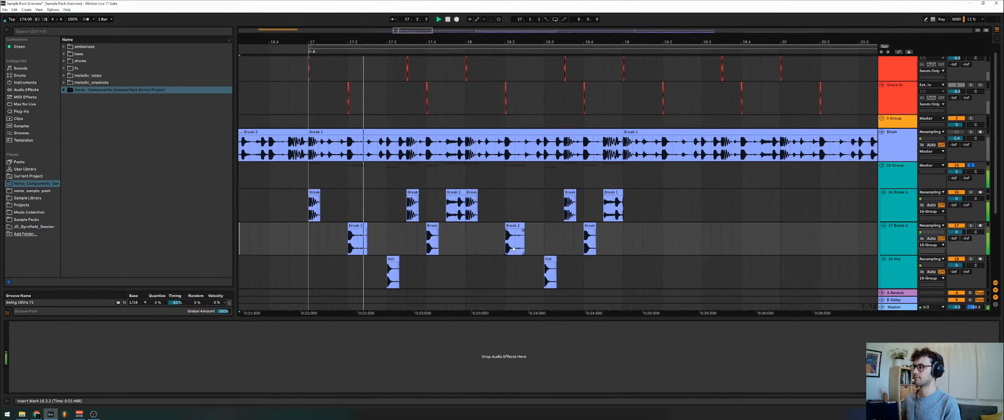
Extend the kick, snare and hat pattern from bar 23 to bar 25, and play the section from just before bar 17.
scroll(505, 241, left, 2)
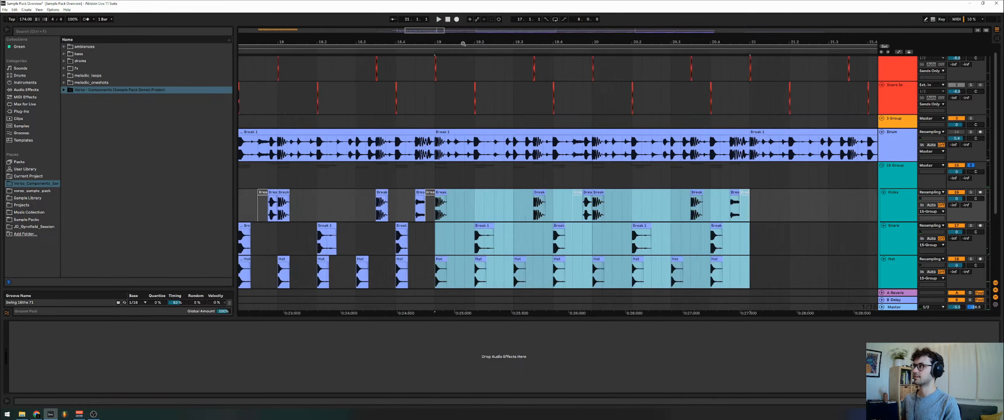
key(minus)
key(minus)
key(minus)
key(minus)
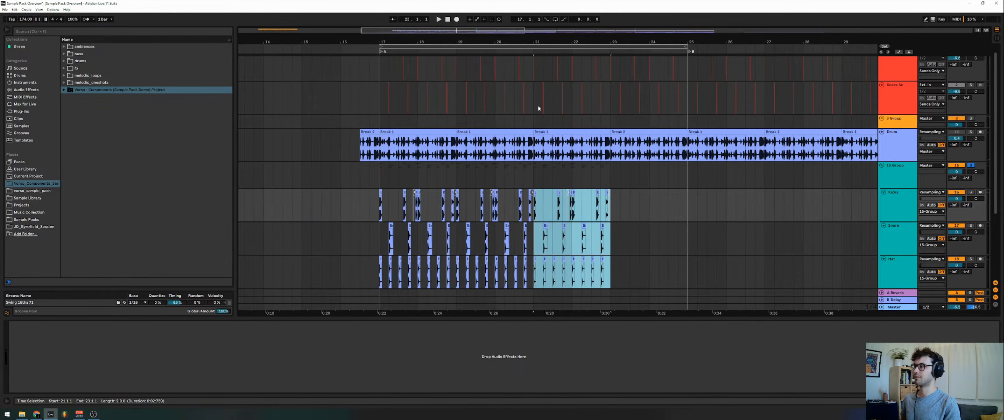
click(370, 173)
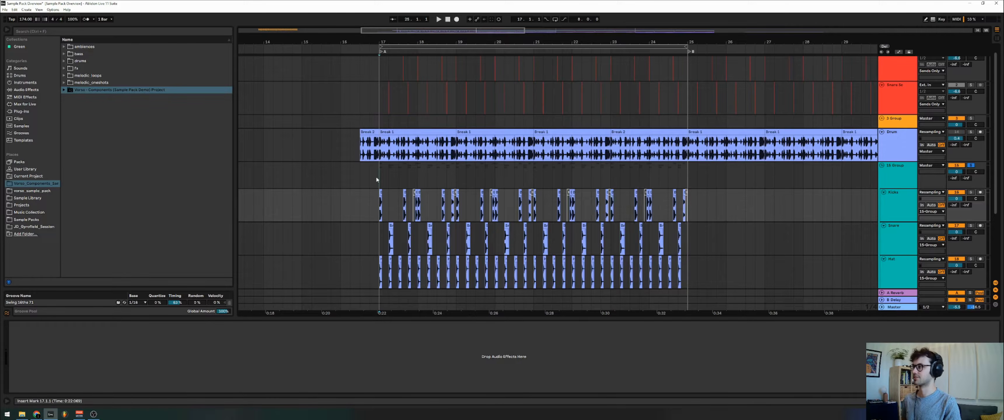
key(space)
Collapse the Kicks, Snare and Hat tracks in the arrangement.
click(899, 220)
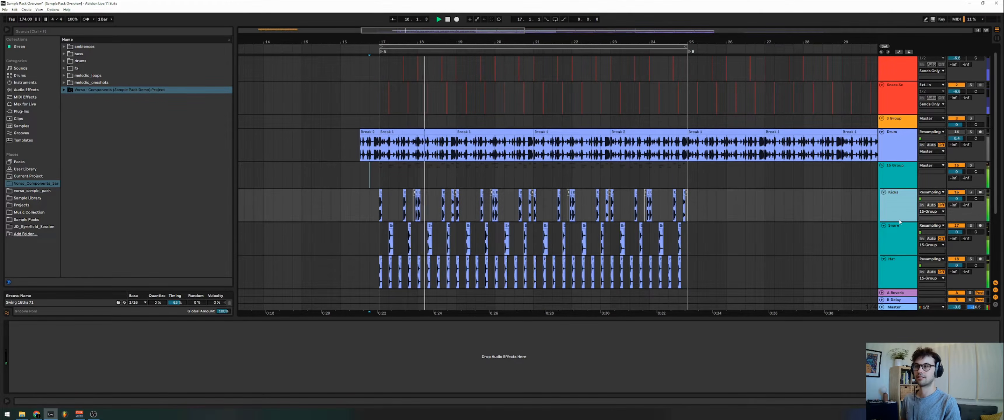
key(Left)
key(Down)
key(Left)
key(Down)
key(Left)
key(Up)
key(Up)
key(Right)
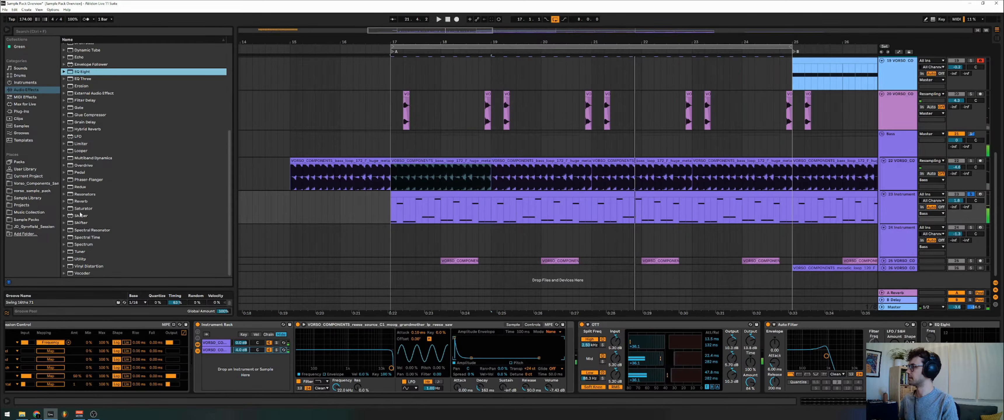
Load a Reverb after the reese Simpler inside the instrument rack and audition it.
click(81, 201)
key(Return)
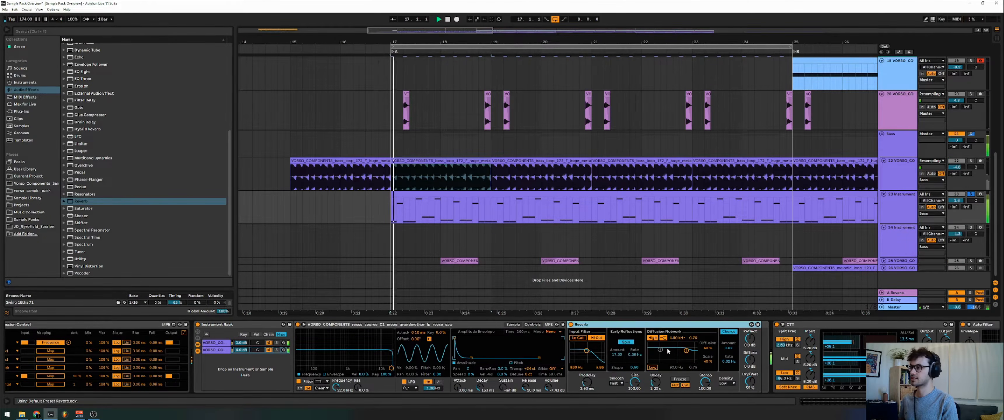
key(space)
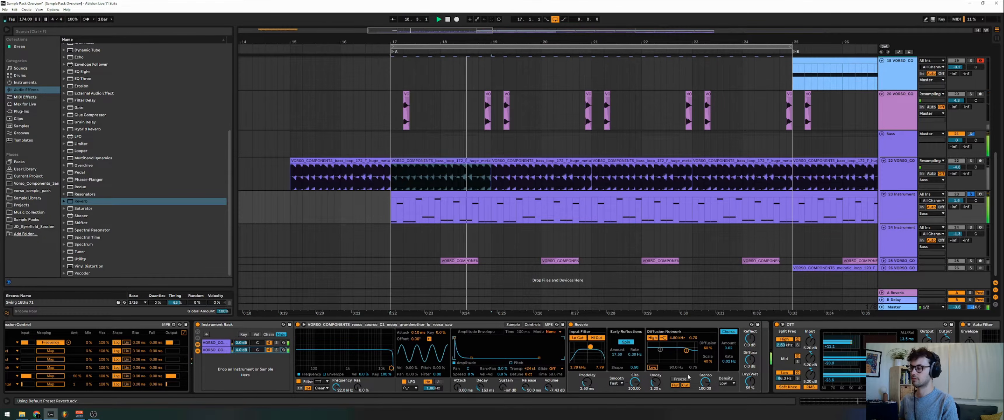
Check the Reverb and OTT further along the bass device chain, and adjust the Velocity rise time in Expression Control.
scroll(739, 378, down, 5)
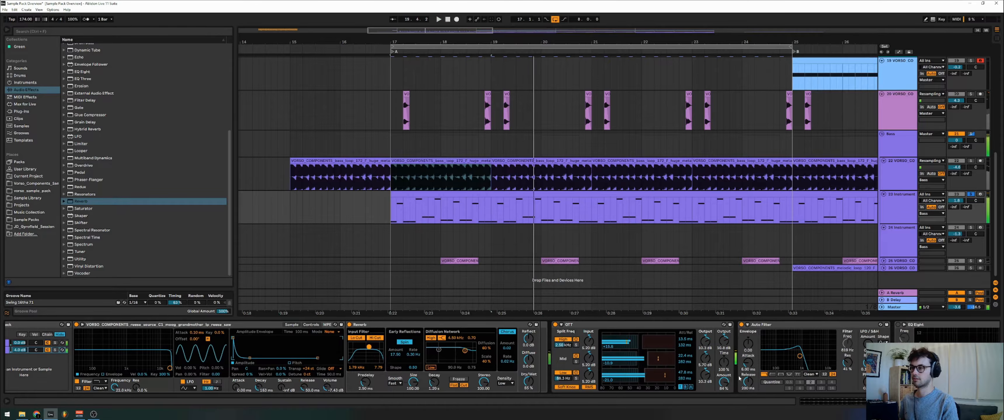
scroll(430, 332, up, 5)
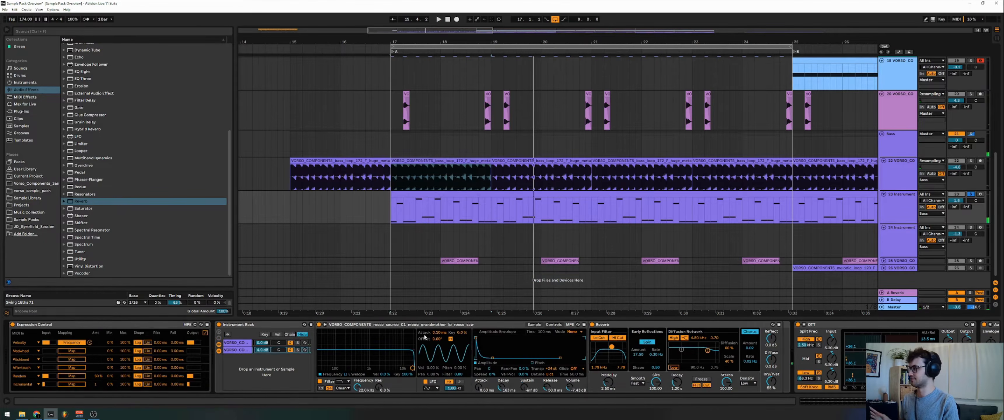
scroll(430, 332, down, 3)
click(493, 329)
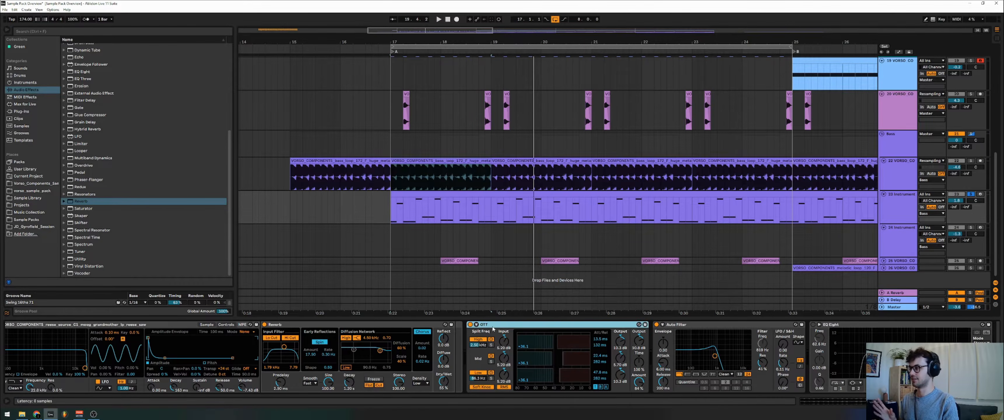
scroll(393, 324, up, 6)
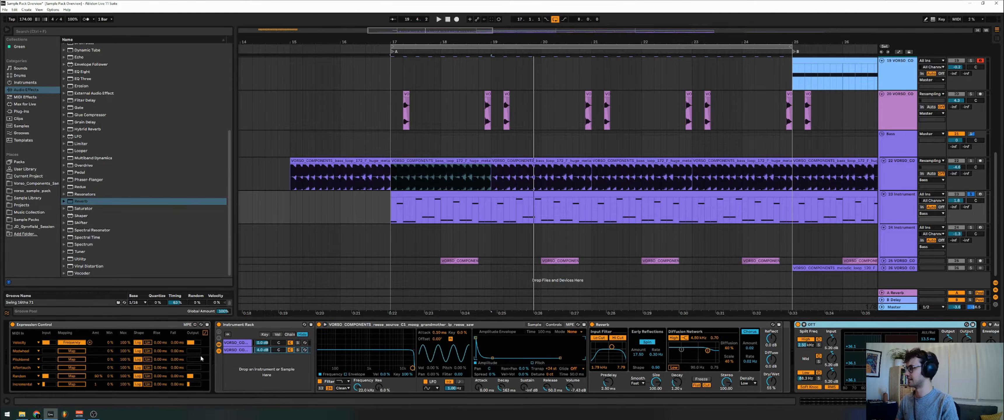
drag(169, 344, 170, 342)
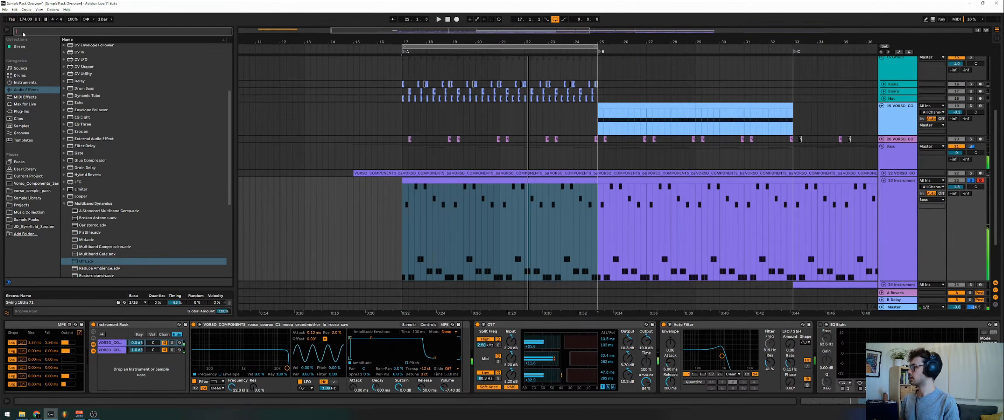
Insert a Saturator before OTT on the reese instrument track, enable Soft Clip, and raise its drive to about 8 dB during playback.
text(t)
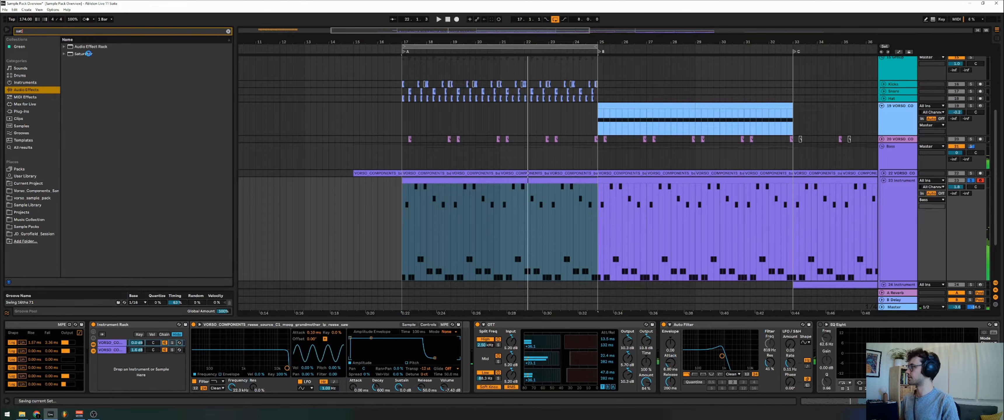
drag(98, 54, 545, 345)
key(space)
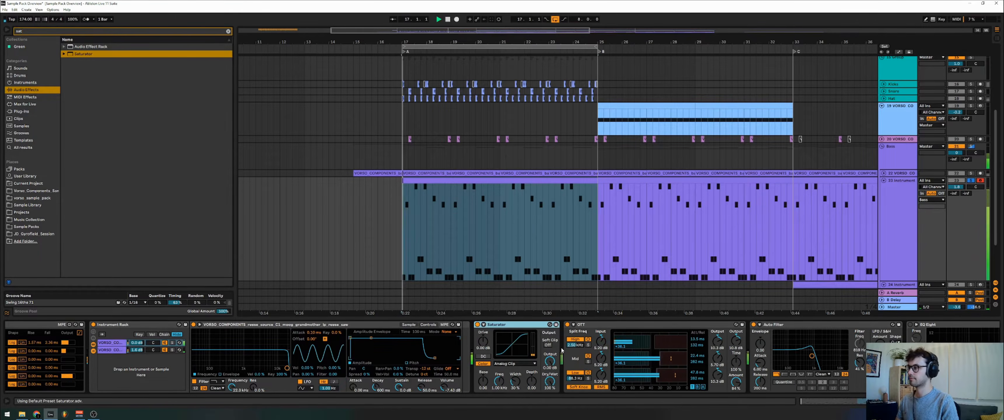
click(546, 346)
drag(483, 342, 483, 333)
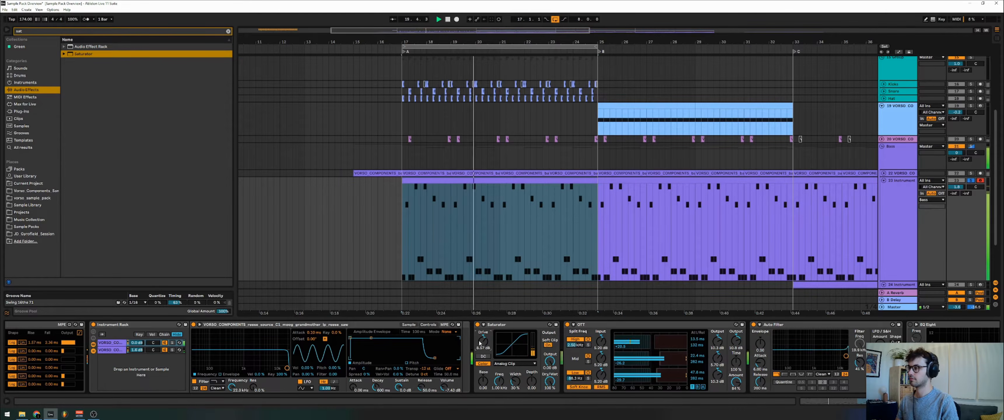
Turn off the reese track's solo, group its Saturator into an Audio Effect Rack, and add a second, empty chain.
click(970, 181)
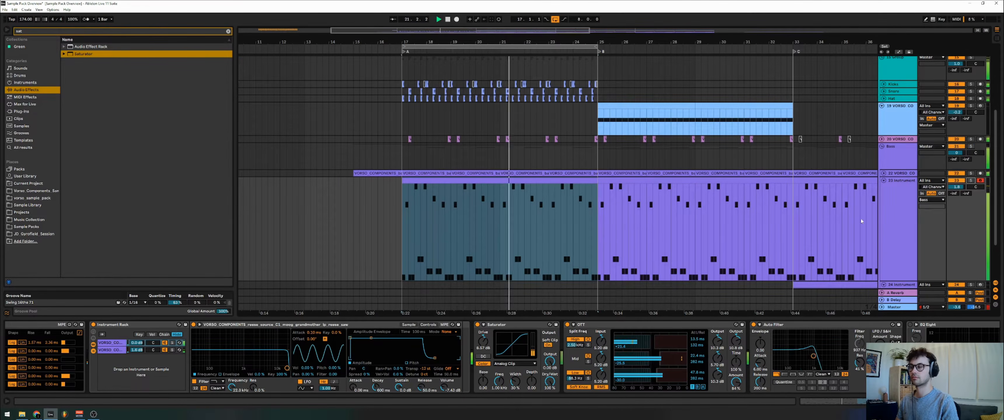
click(514, 334)
key(ctrl+g)
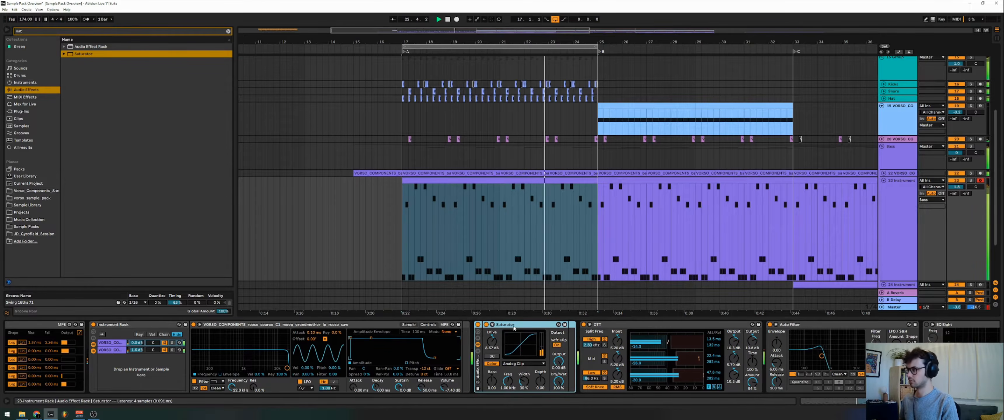
click(478, 351)
right_click(511, 352)
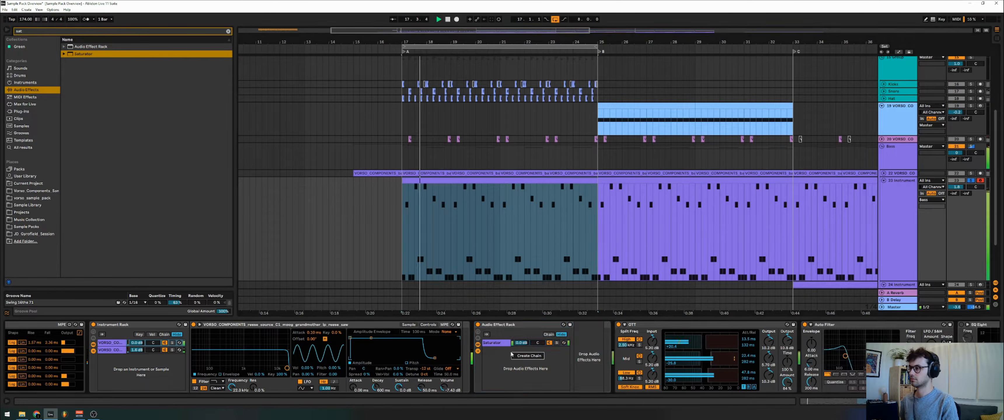
click(506, 351)
click(505, 345)
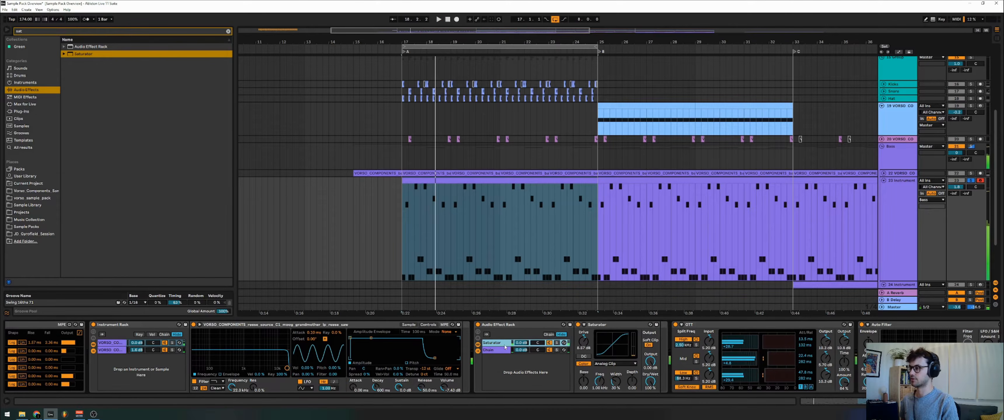
Load an EQ Eight before the Saturator on the rack's Saturator chain, set its low band as a low cut, and play the track.
click(35, 31)
key(BackSpace)
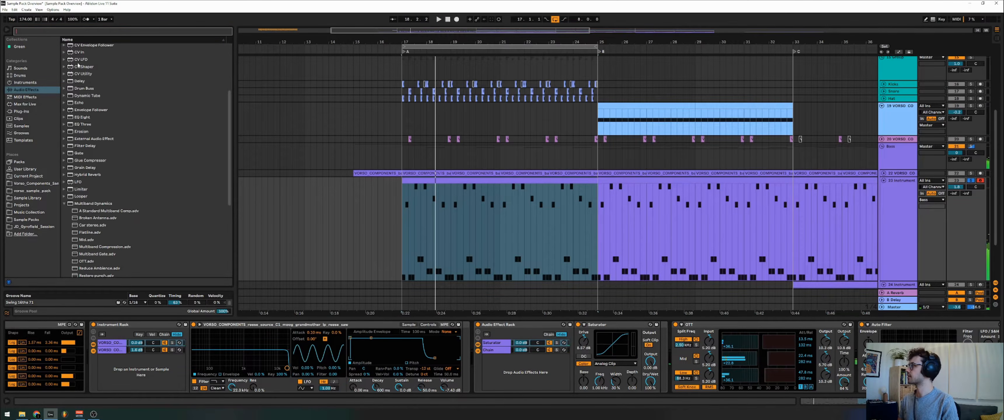
scroll(80, 121, up, 3)
drag(81, 170, 649, 358)
click(600, 384)
key(space)
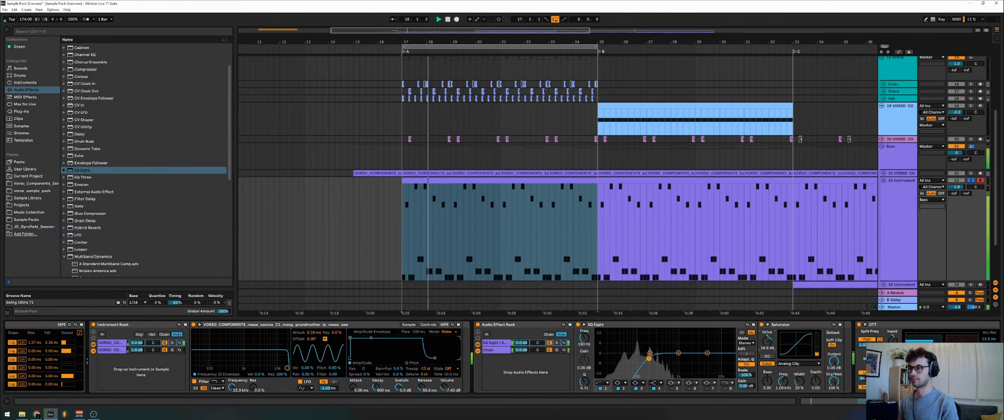
Adjust the Saturator drive, boost an EQ Eight mid band by about 6 dB near 700 Hz, and shape its high end.
drag(766, 345, 767, 335)
drag(679, 353, 674, 345)
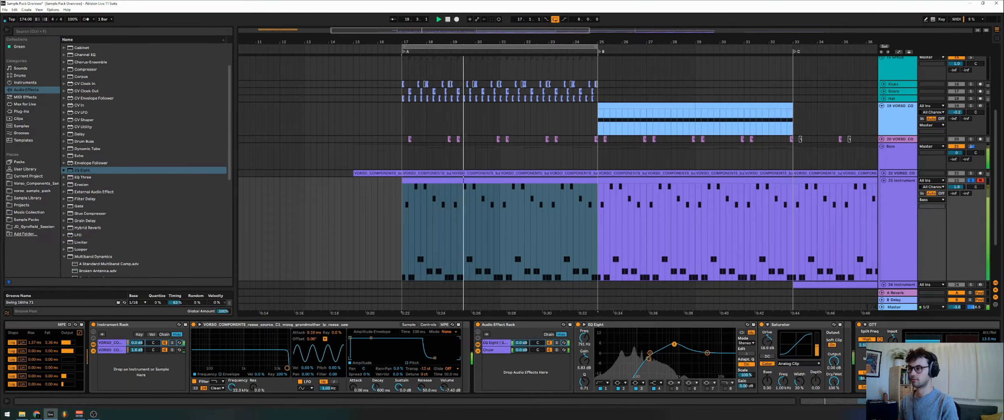
click(725, 389)
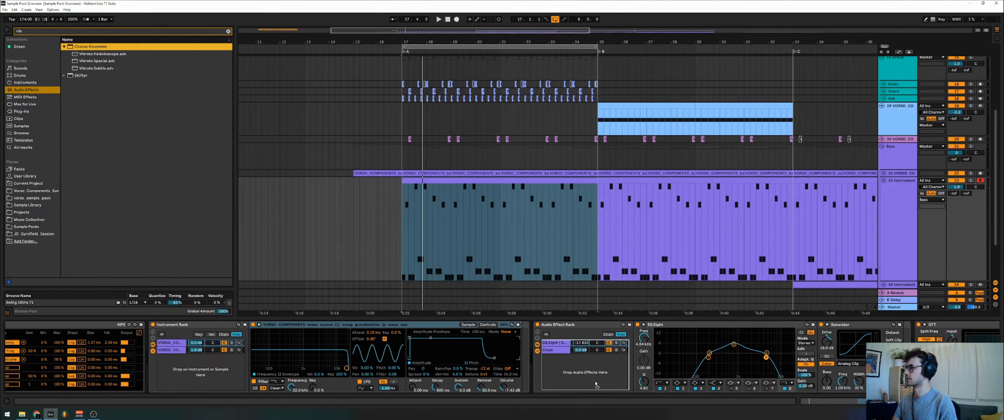
Insert Chorus-Ensemble before the Audio Effect Rack in Vibrato mode and raise its rate to about 6 Hz during playback.
drag(595, 383, 540, 366)
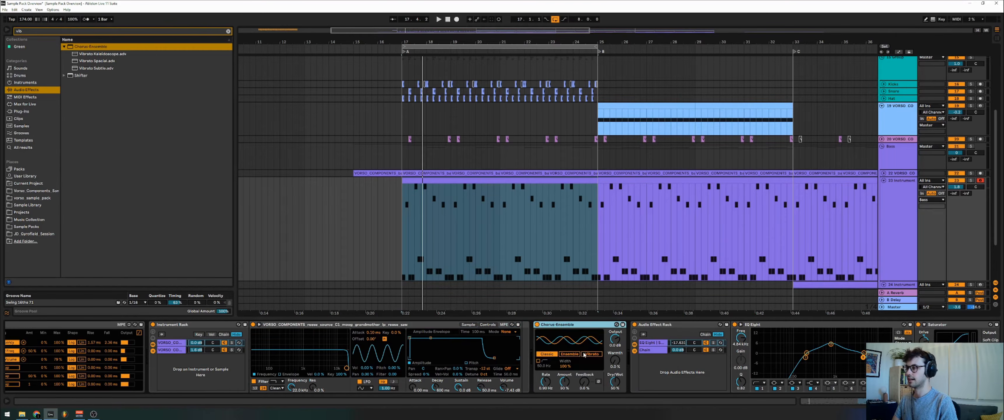
key(space)
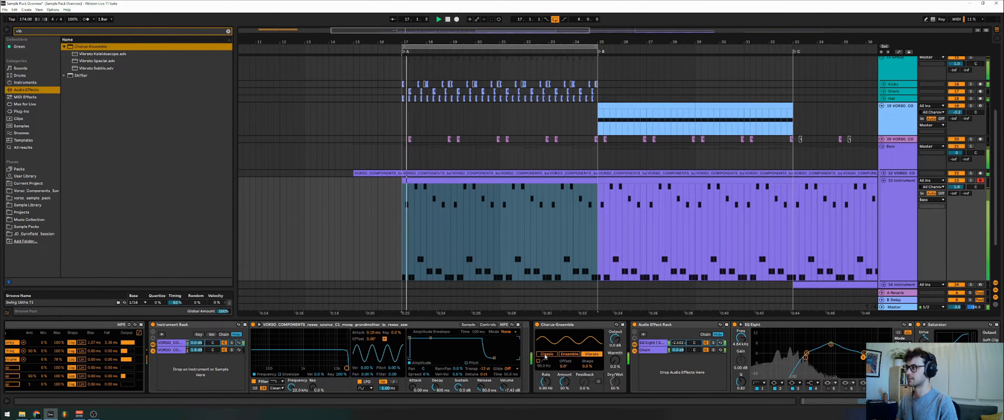
drag(546, 382, 546, 371)
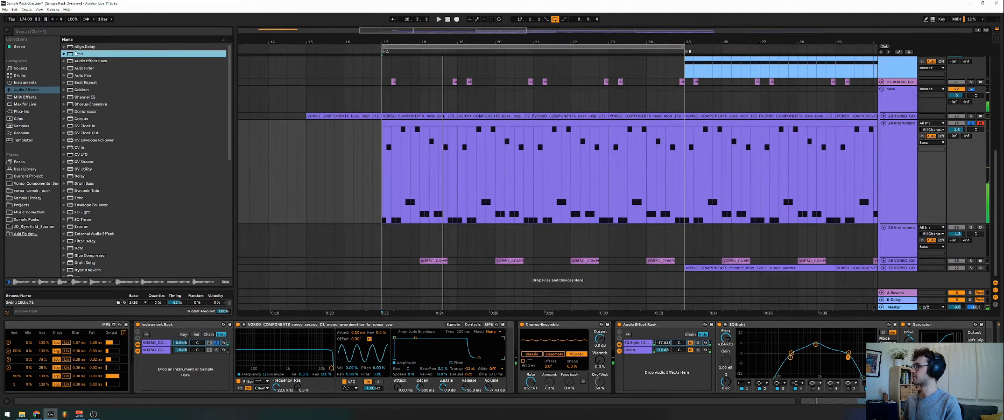
Insert an Amp before Chorus-Ensemble on the reese track and try the Heavy and Rock models.
drag(76, 54, 507, 369)
click(582, 368)
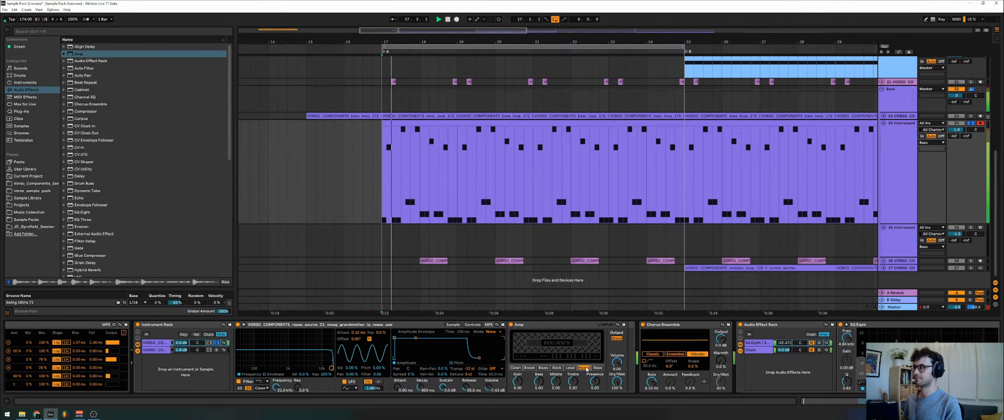
click(558, 368)
scroll(560, 371, down, 3)
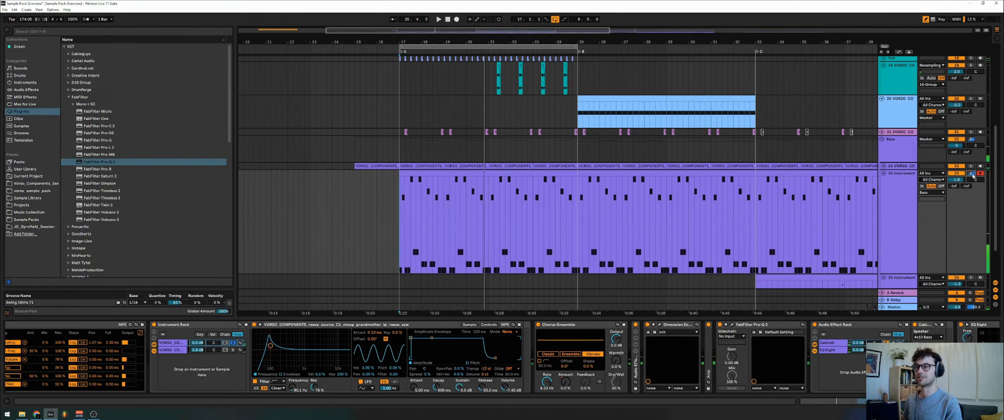
Audition section B and move the Auto Filter rack closer to the start of the bass device chain.
key(space)
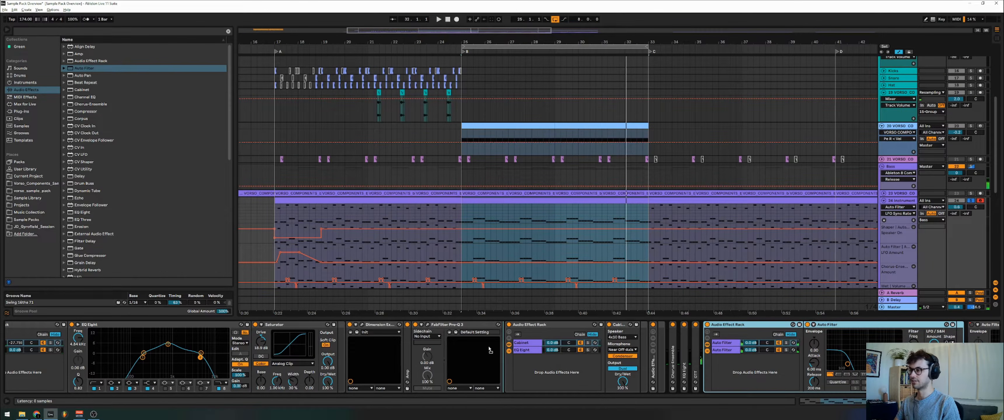
key(space)
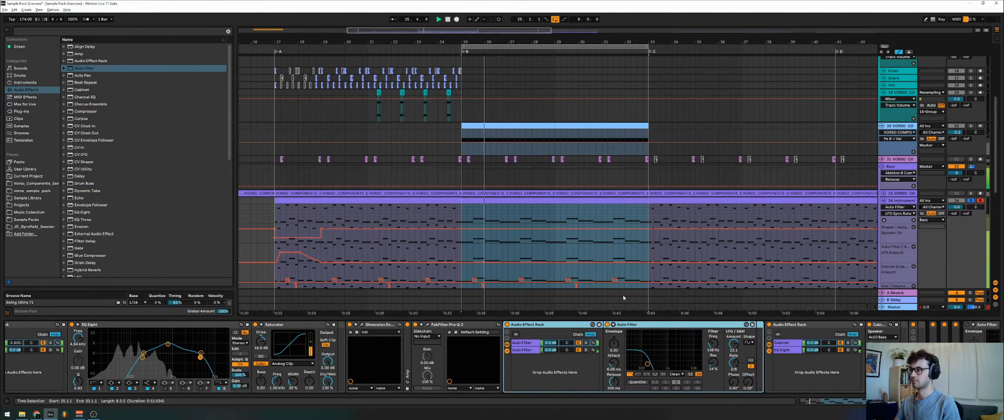
mouse_move(535, 325)
mouse_down()
mouse_move(50, 347)
mouse_move(88, 344)
mouse_up()
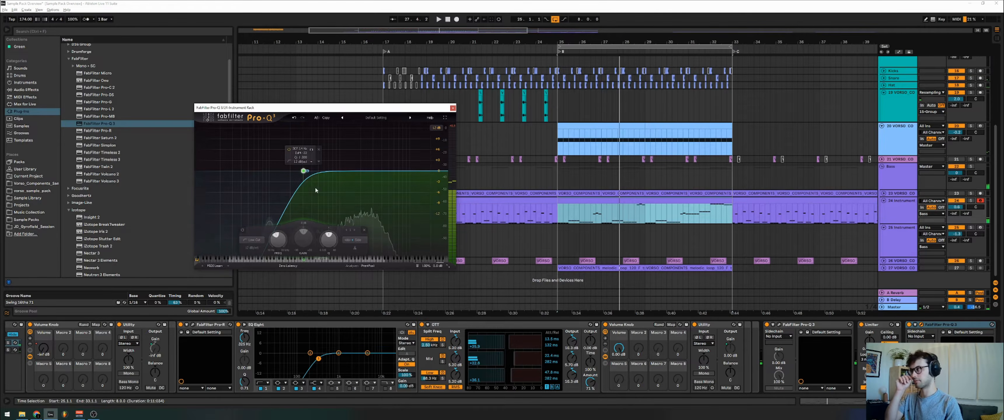
Lower the low-cut frequency in FabFilter Pro-Q 3, make its slope steeper, and audition the bass from bar 25.
drag(303, 171, 266, 172)
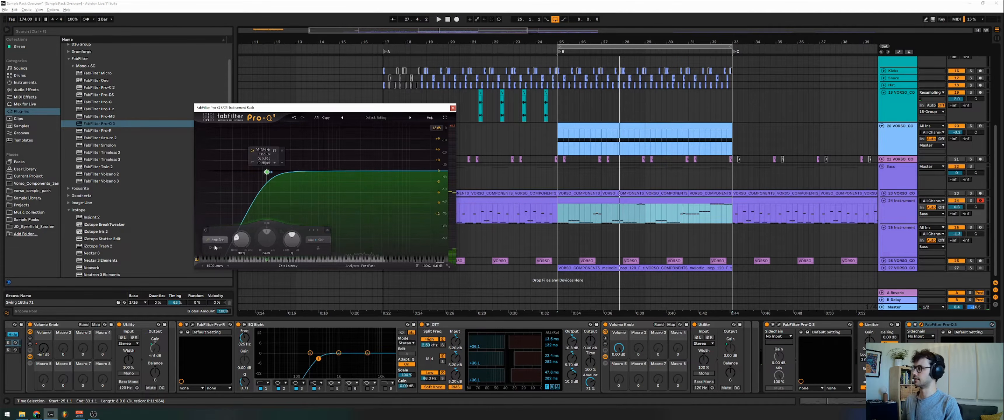
scroll(214, 247, up, 3)
click(559, 223)
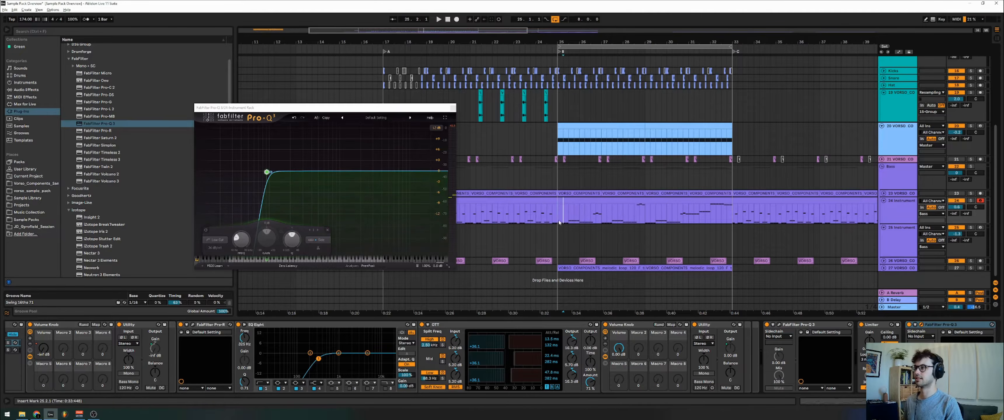
key(space)
key(space)
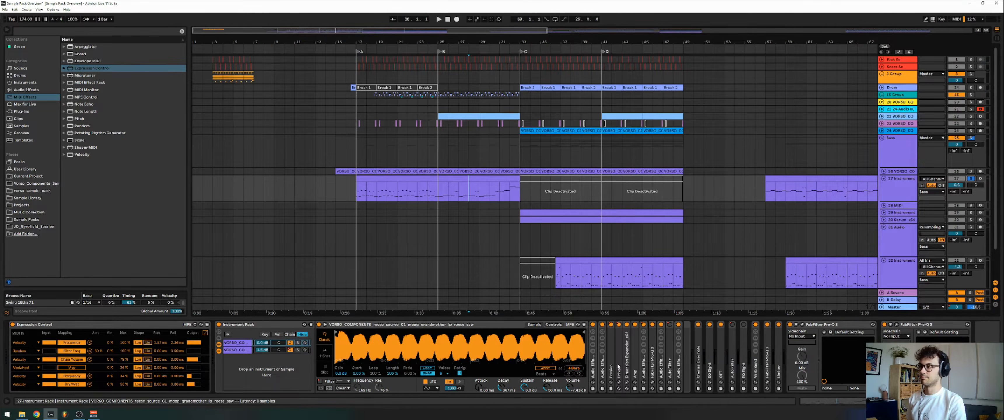
Unfold Driver in the reese device chain, open its plug-in window clear of the clips, and play from bar 27.
double_click(618, 366)
click(632, 325)
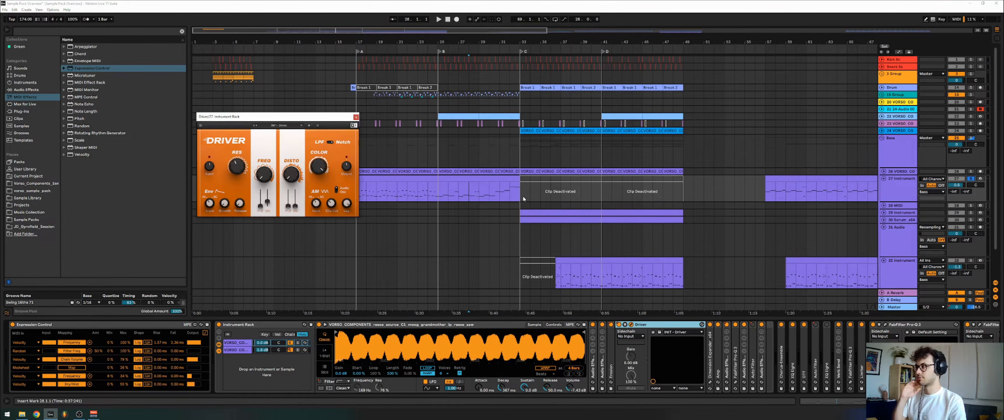
drag(339, 120, 367, 79)
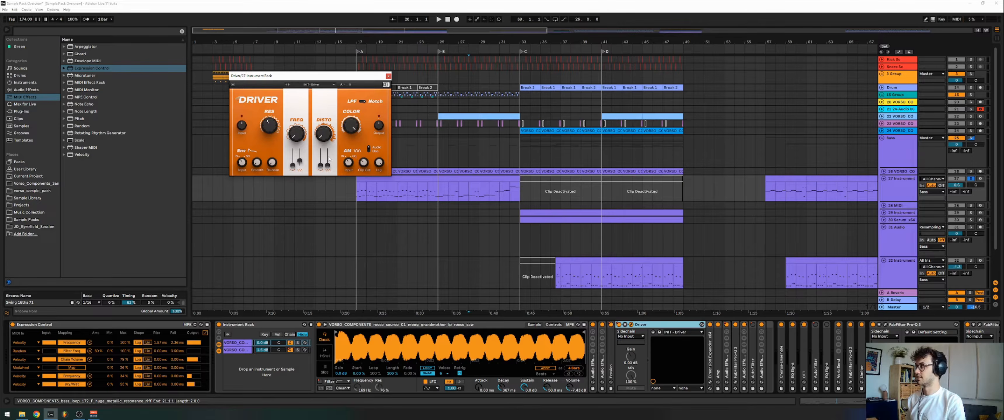
click(461, 195)
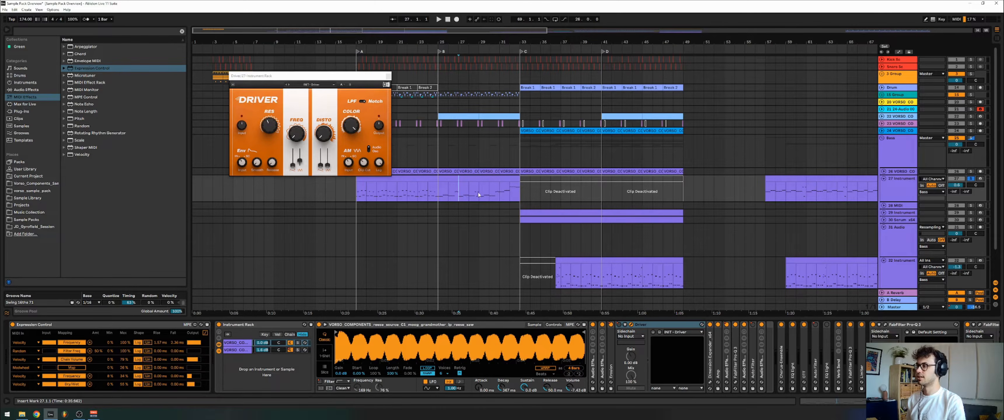
key(space)
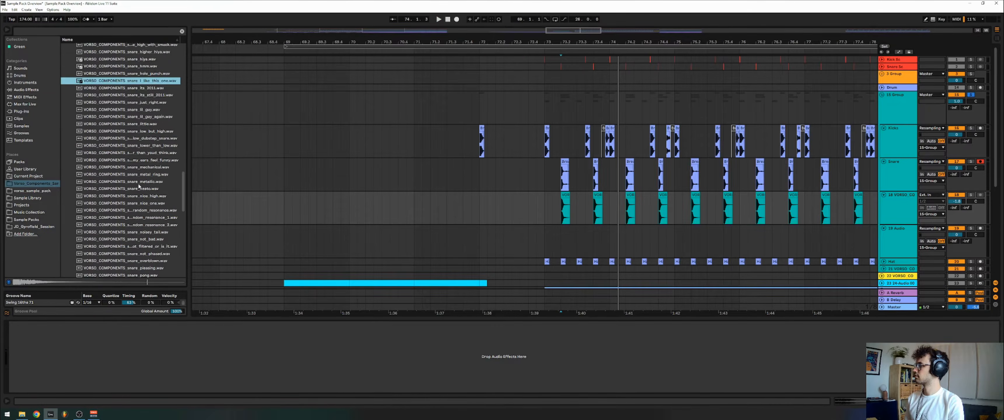
Layer the snare_nice_random_resonance sample under the first snare hit of bar 73 on the spare audio track and audition it.
scroll(140, 188, down, 1)
click(139, 189)
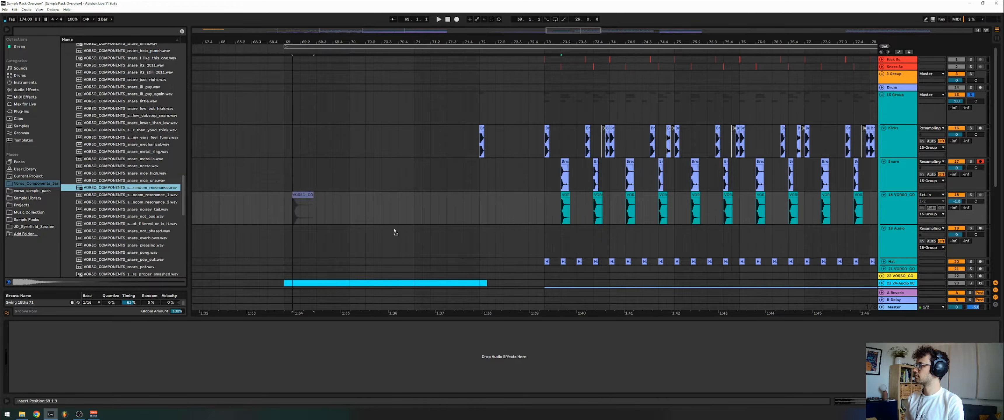
drag(551, 231, 561, 231)
drag(566, 42, 565, 89)
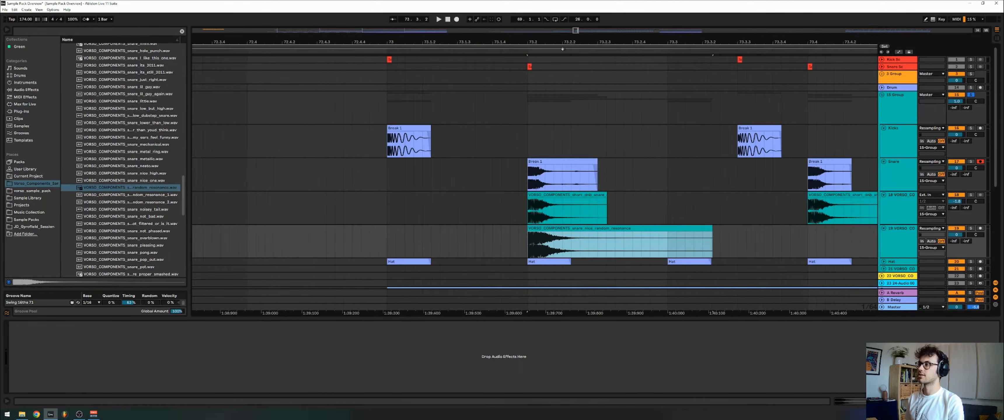
key(space)
key(space)
drag(529, 232, 730, 242)
key(space)
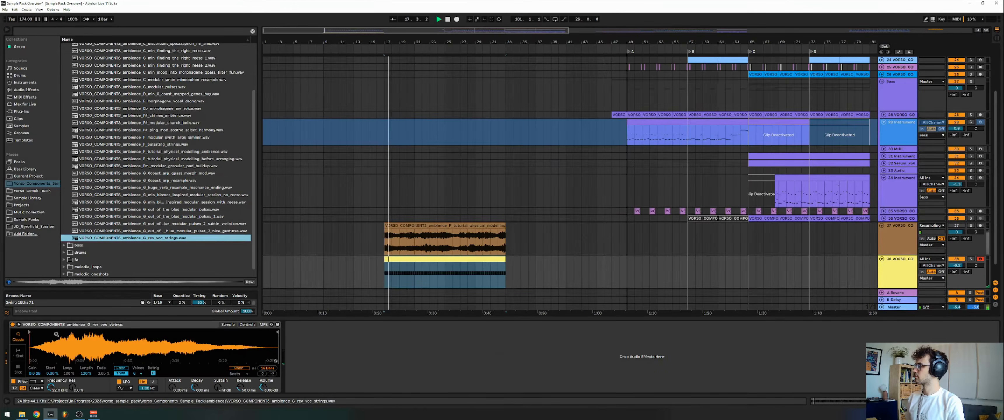
Move the Simpler start point of the ambience_G_rev_voc_strings sample about one seventh of the way in during playback.
drag(29, 334, 65, 332)
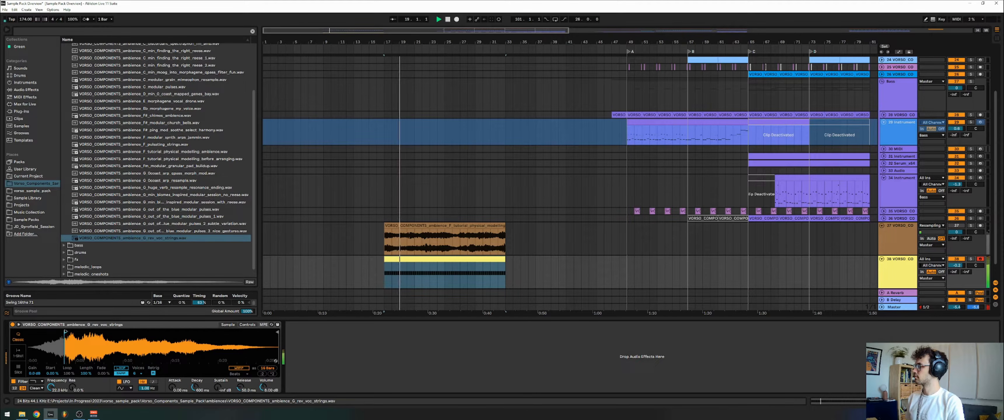
click(380, 250)
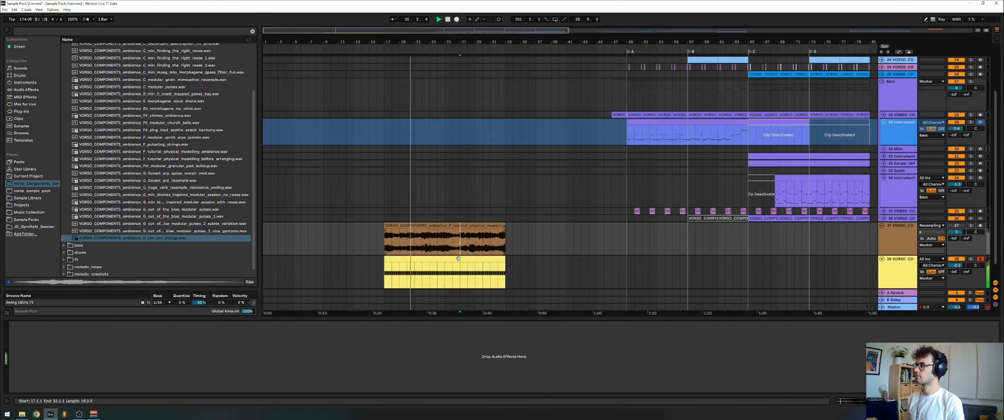
click(414, 259)
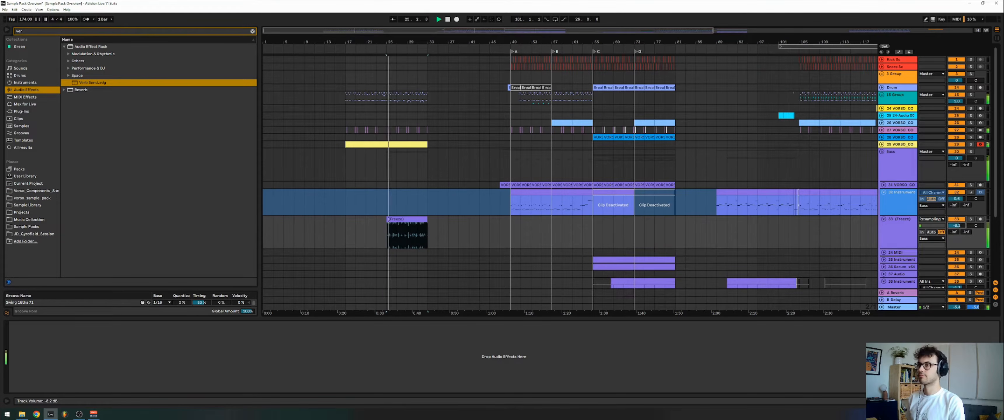
Reposition the frozen bass clip to a later point along its track in the arrangement.
drag(388, 44, 542, 87)
click(559, 219)
click(401, 234)
drag(401, 234, 538, 233)
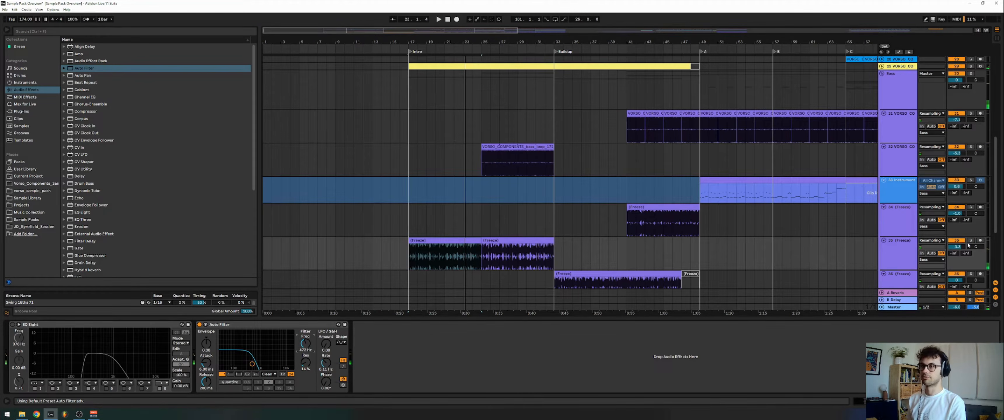
Raise the Auto Filter LFO amount to about 20 on the frozen bass track, sync the LFO to tempo, and adjust its rate.
key(space)
drag(325, 344, 326, 300)
click(343, 366)
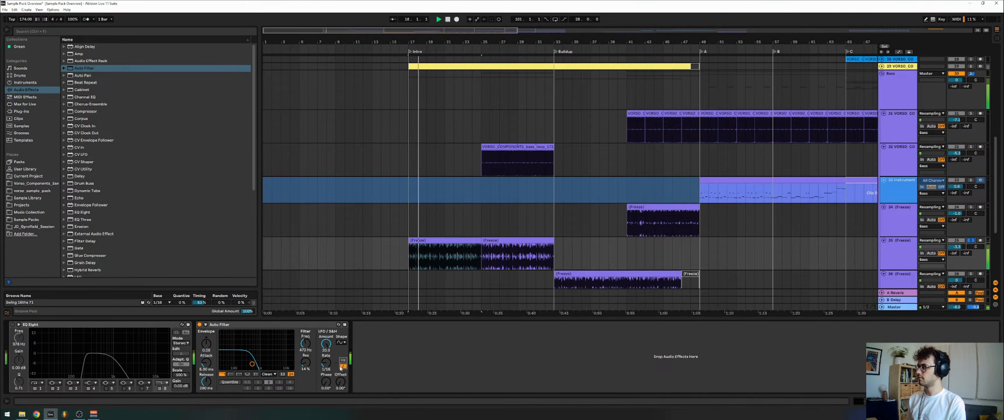
drag(327, 364, 311, 350)
key(a)
key(b)
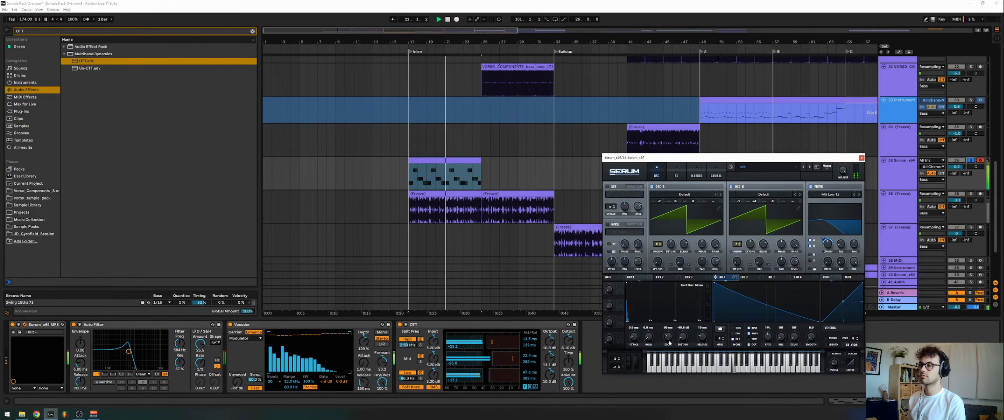
Adjust the decay of Serum's Env 1 and lower the Vocoder's formant while auditioning the intro clip.
drag(668, 336, 669, 341)
key(space)
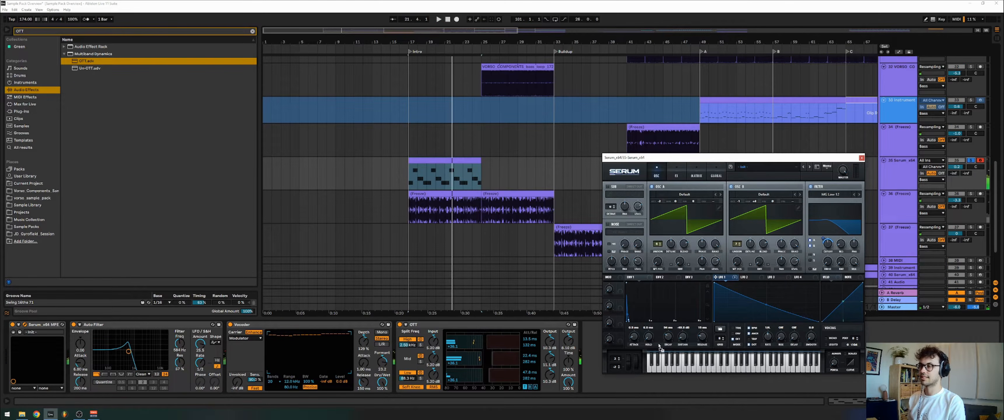
key(space)
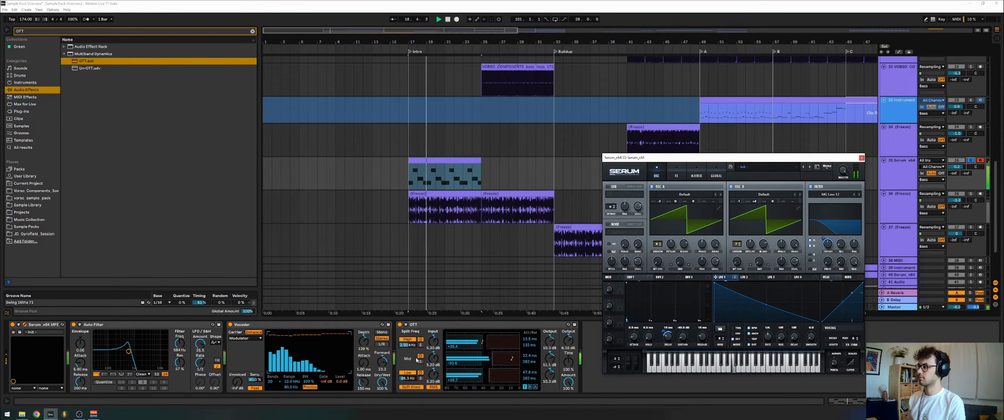
drag(382, 363, 382, 374)
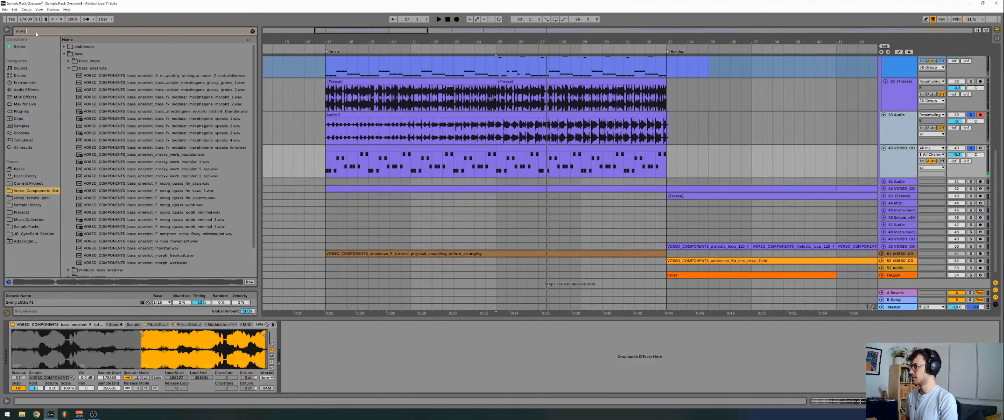
Find the MORPH VST plug-in and load it onto the reese bass oneshot track 40.
click(21, 111)
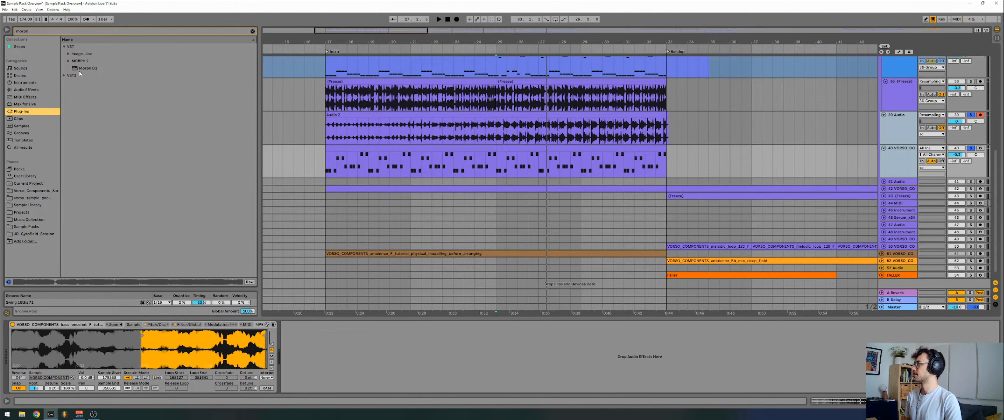
click(69, 61)
drag(92, 68, 197, 150)
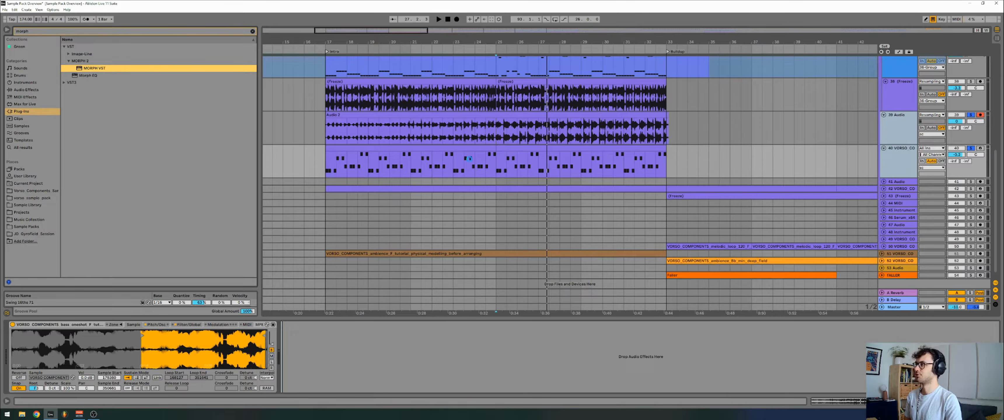
Route the output of the 39 Audio track into the MORPH VST input on the reese bass track 40.
click(898, 125)
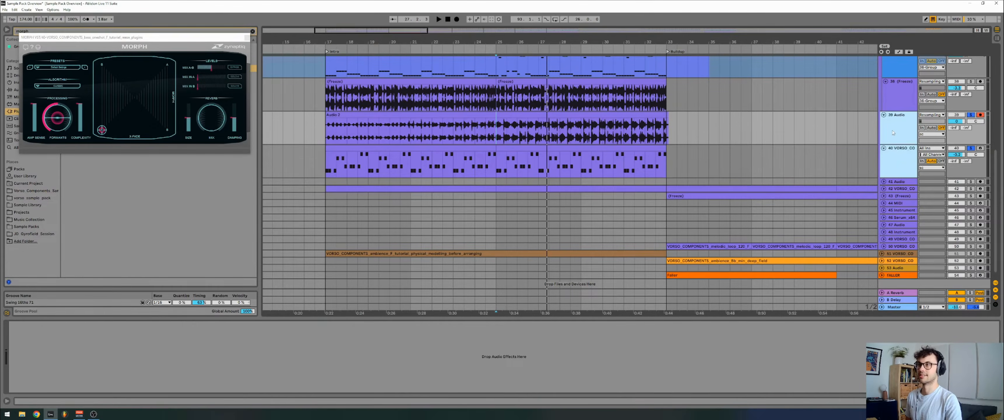
click(927, 135)
click(926, 136)
click(927, 136)
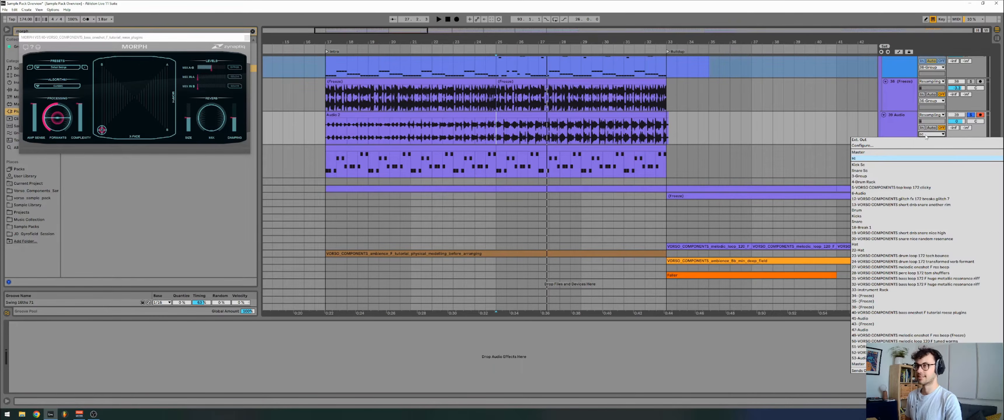
click(926, 135)
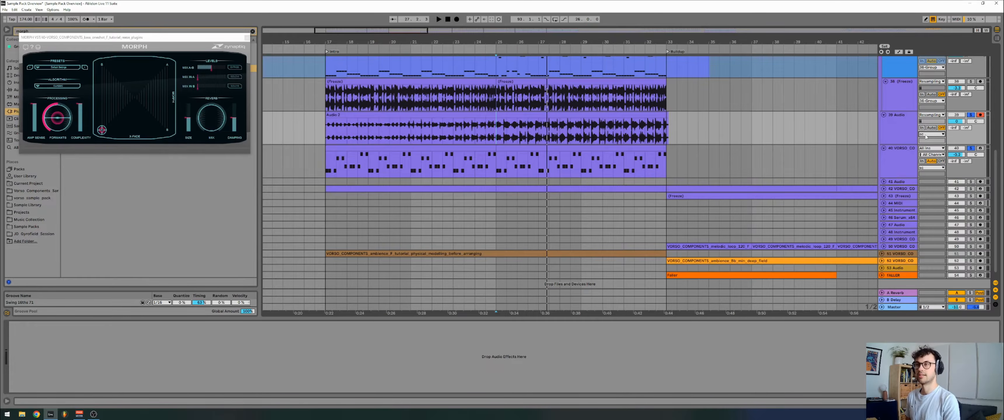
click(894, 138)
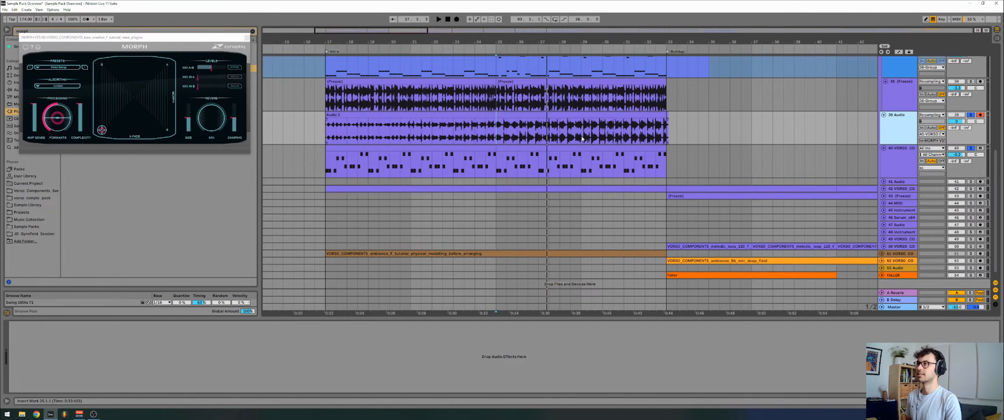
Play the intro and move the MORPH pad position across the X-fade toward its far edge, about midway up.
click(847, 160)
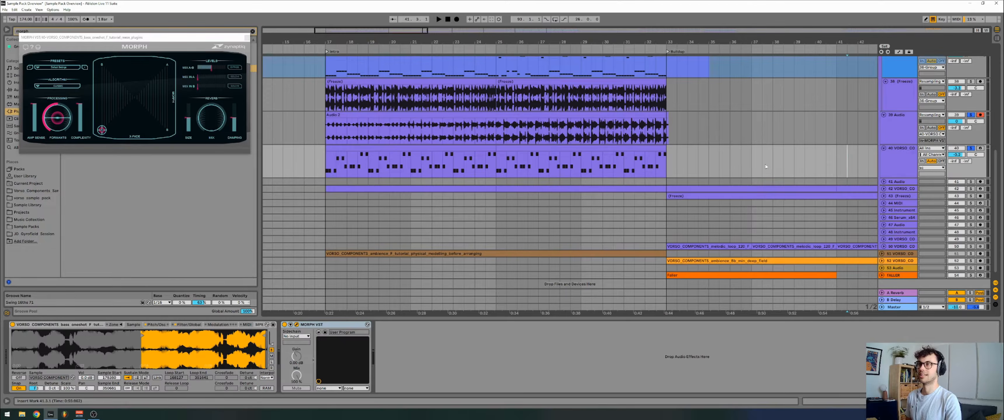
key(space)
drag(102, 130, 102, 99)
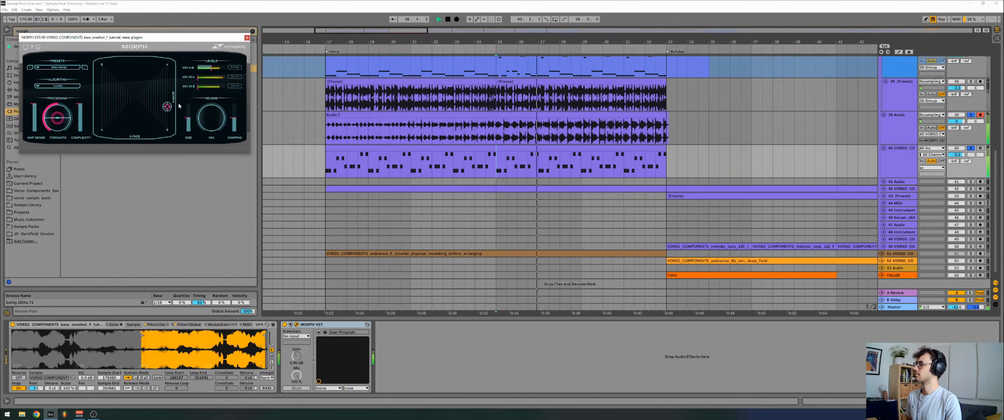
mouse_move(180, 105)
mouse_down()
mouse_move(185, 82)
mouse_move(178, 103)
mouse_up()
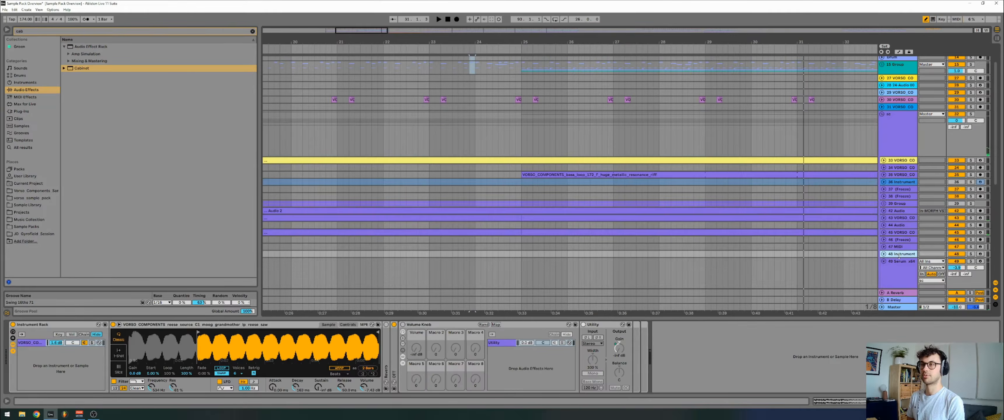
Clear the browser search and expand the fx folder of the Vorso Components sample pack, collapsing the drums folder.
click(897, 261)
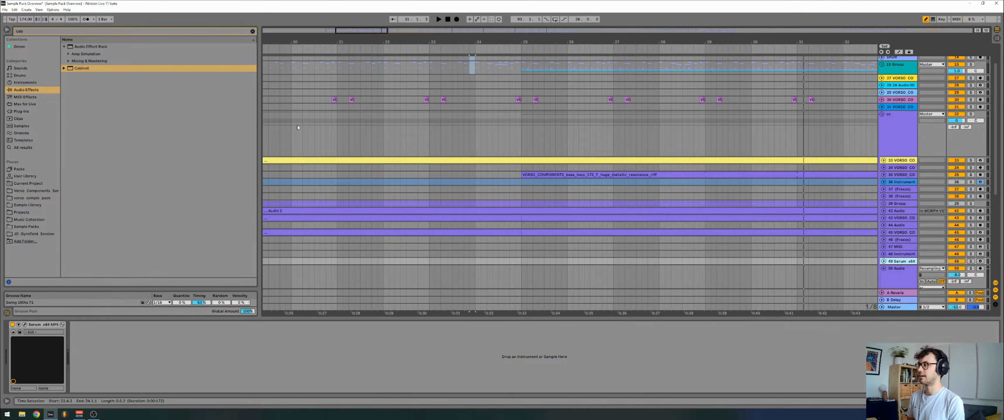
click(35, 190)
click(253, 31)
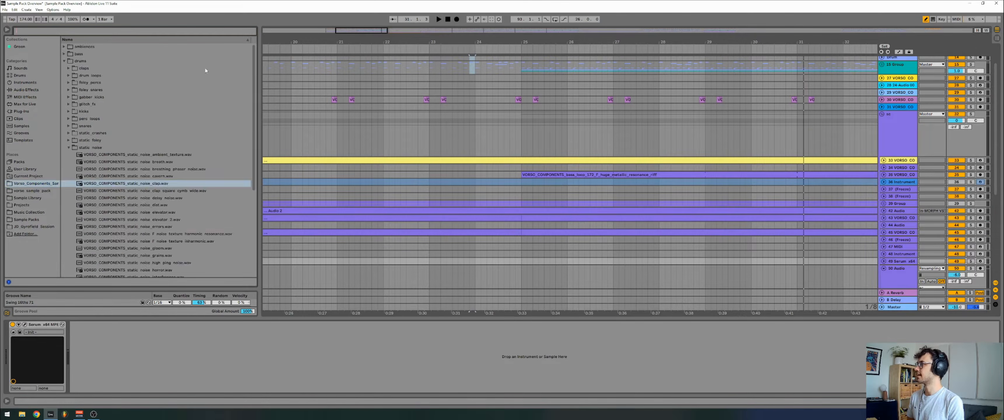
click(65, 60)
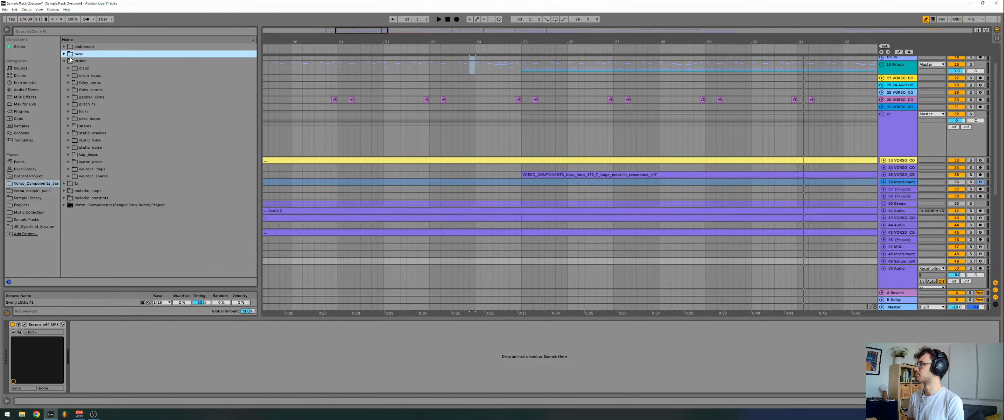
click(64, 183)
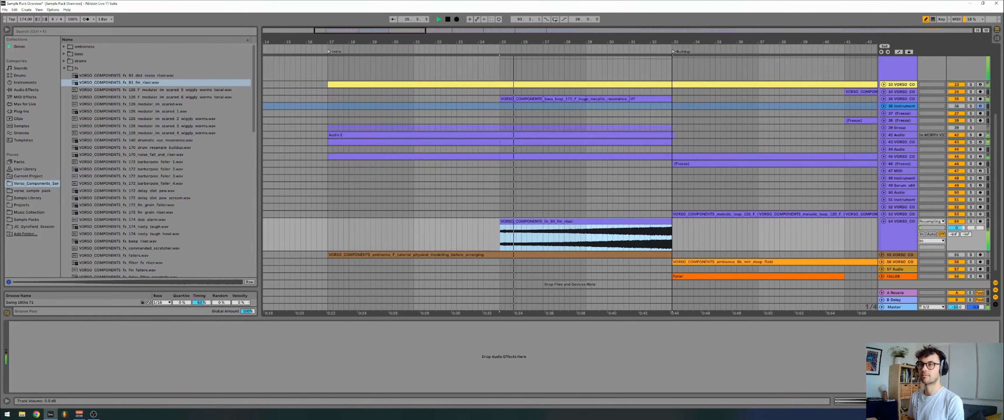
Lower the fm_riser track's volume, turn off Warp on its clip and extend the clip to end at the Buildup.
drag(956, 228, 957, 234)
double_click(570, 228)
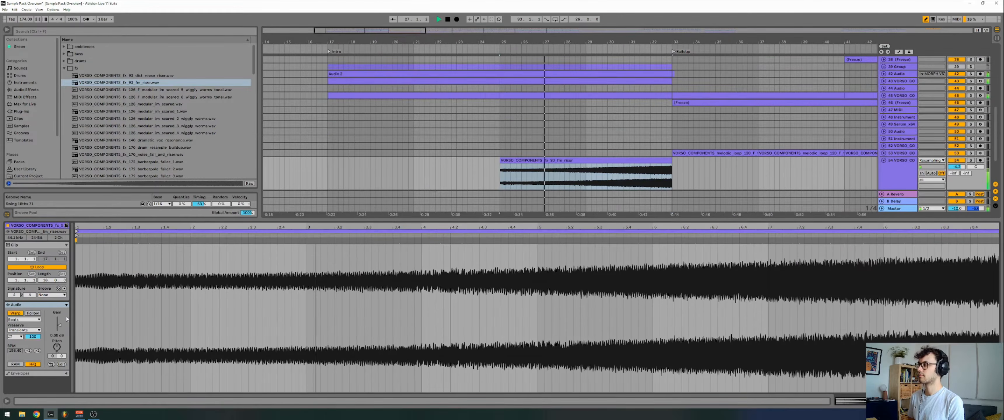
click(15, 314)
click(589, 163)
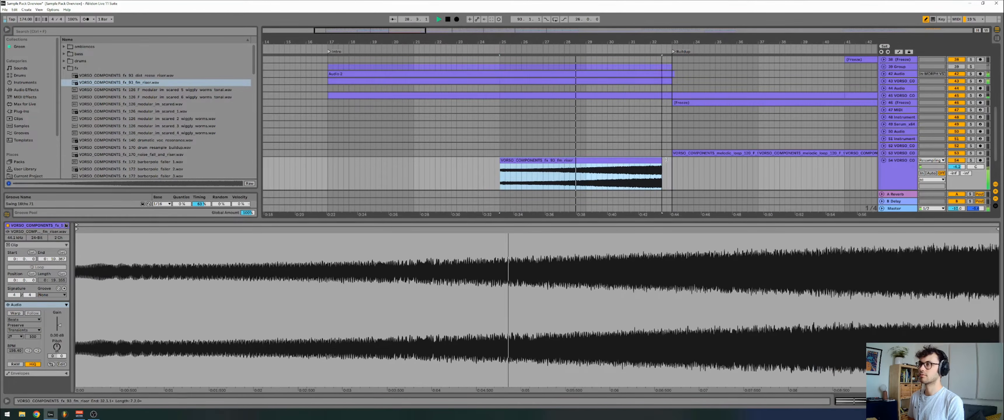
Search the audio effects for Shifter and add it to the fm_riser track.
click(31, 33)
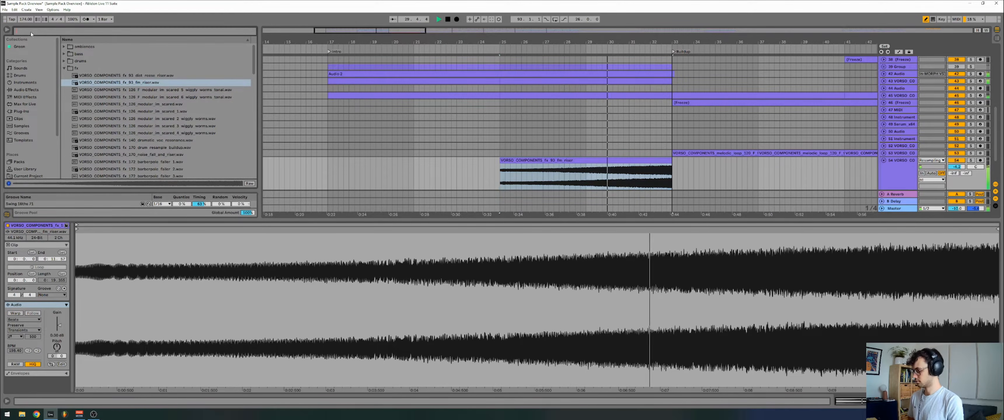
text(shifter)
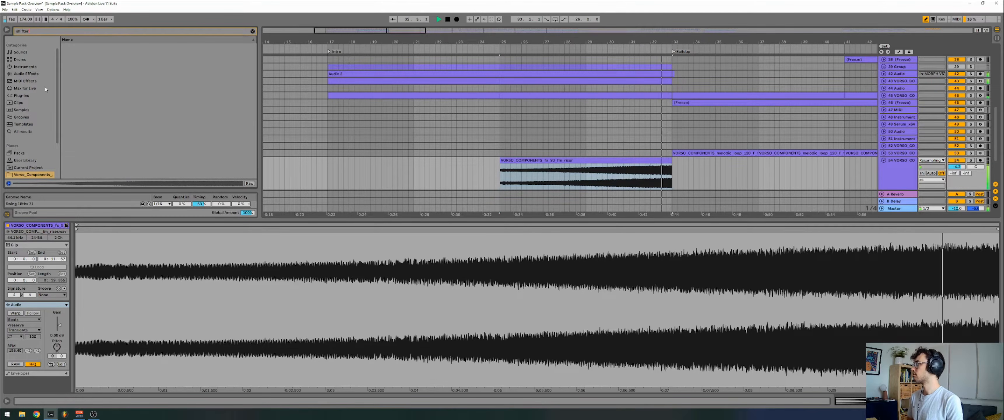
click(25, 81)
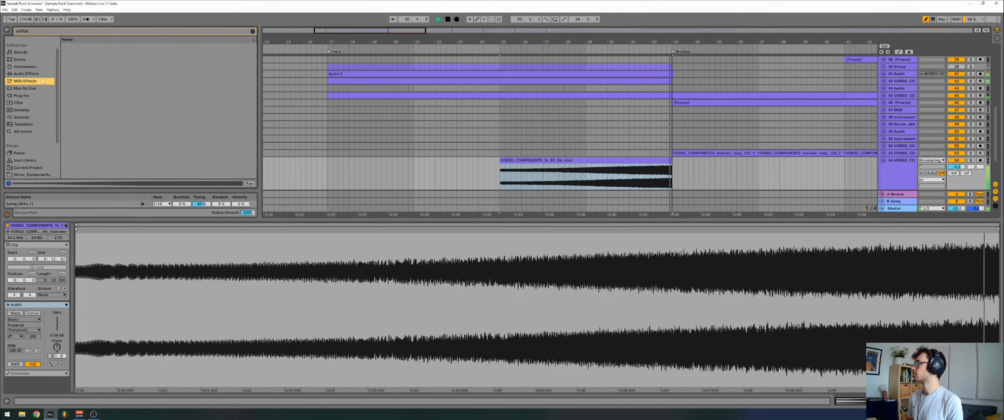
click(26, 73)
click(76, 68)
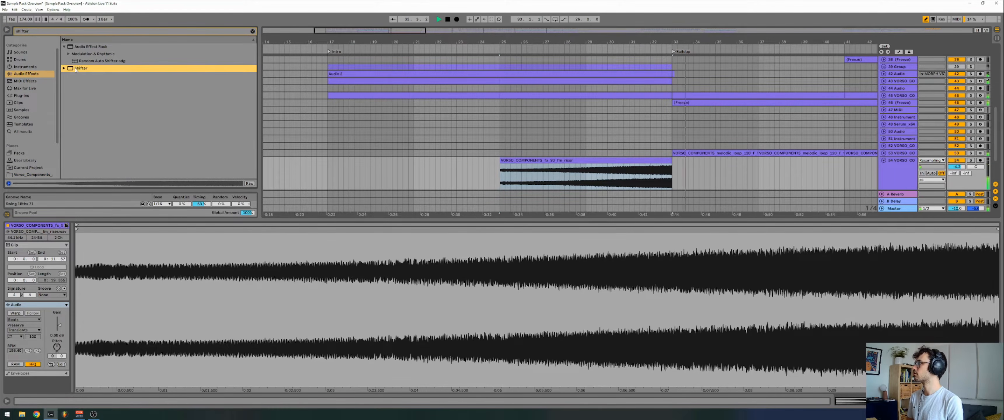
click(513, 154)
key(space)
click(514, 211)
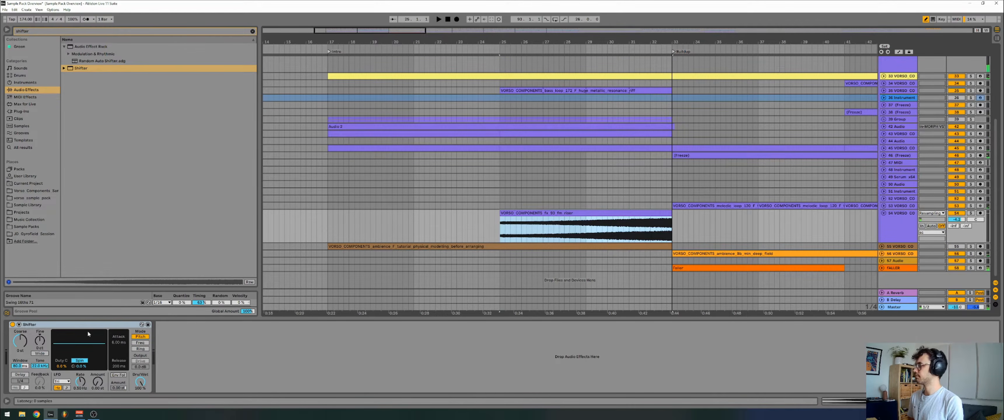
Set Shifter to Ring mode, solo the riser track and adjust the Coarse frequency during playback.
click(145, 343)
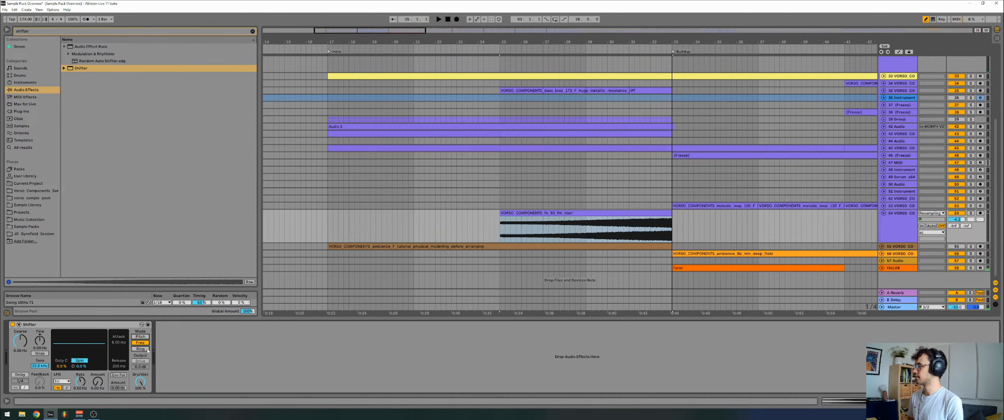
click(971, 214)
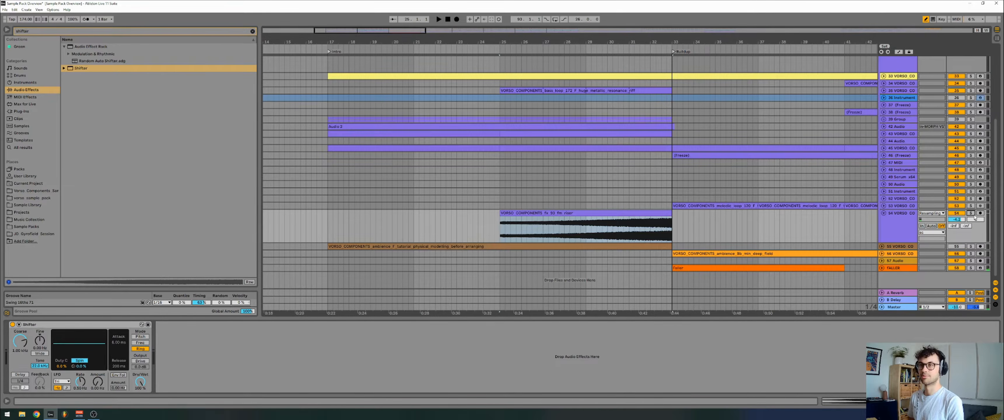
key(space)
Automate Shifter's RM Coarse frequency to rise from the start of the riser clip to its end at the Buildup.
key(a)
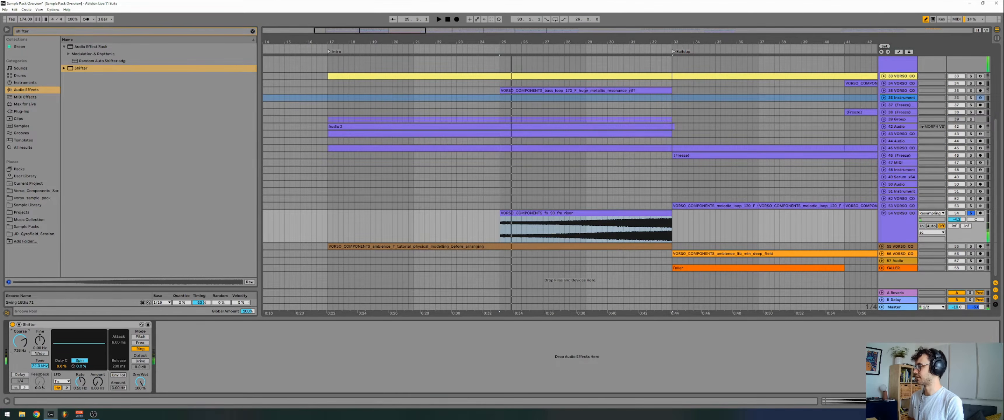
key(space)
drag(500, 225, 500, 232)
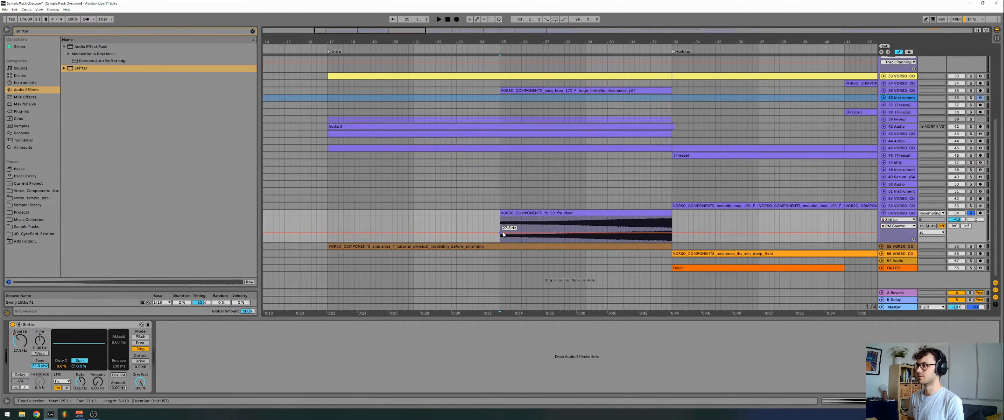
drag(682, 233, 677, 221)
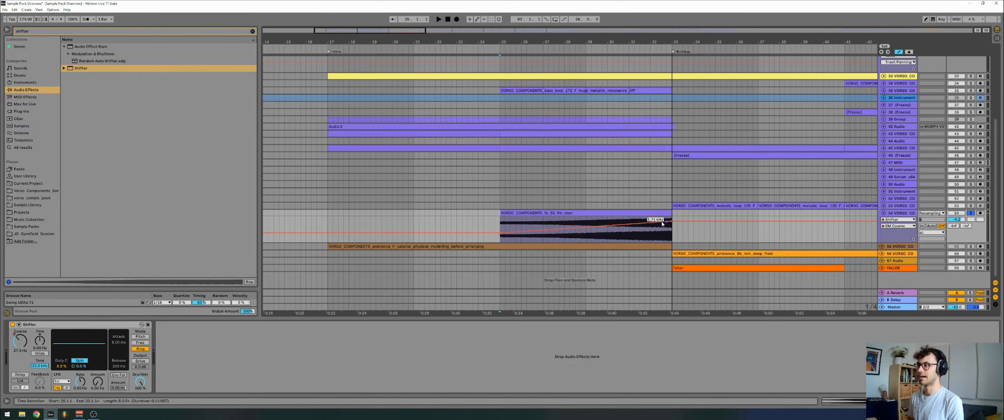
key(space)
drag(500, 234, 500, 232)
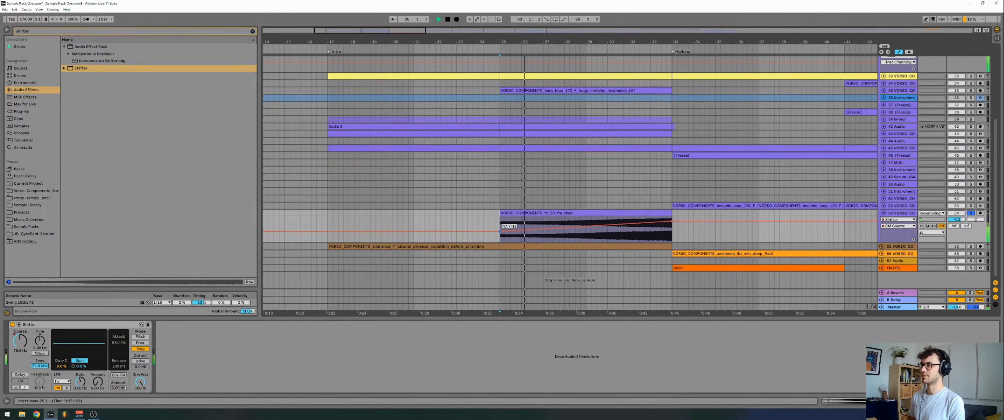
key(a)
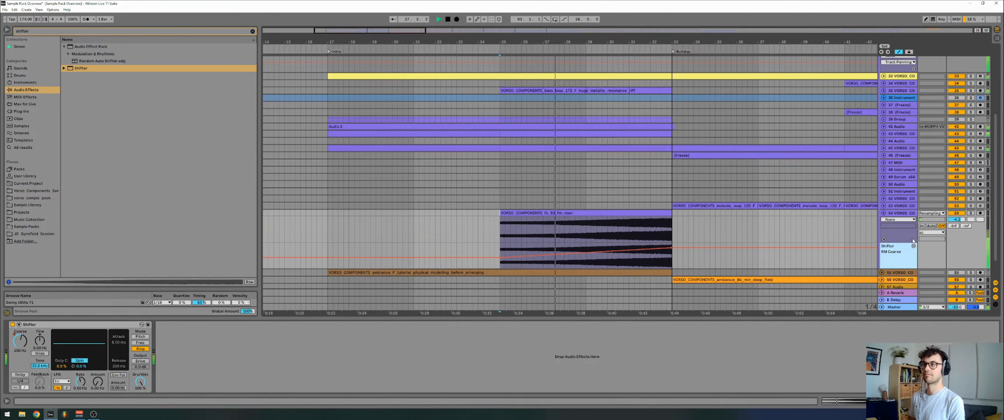
Add a Delay after Shifter on the riser track and enable its Ping Pong mode.
click(36, 34)
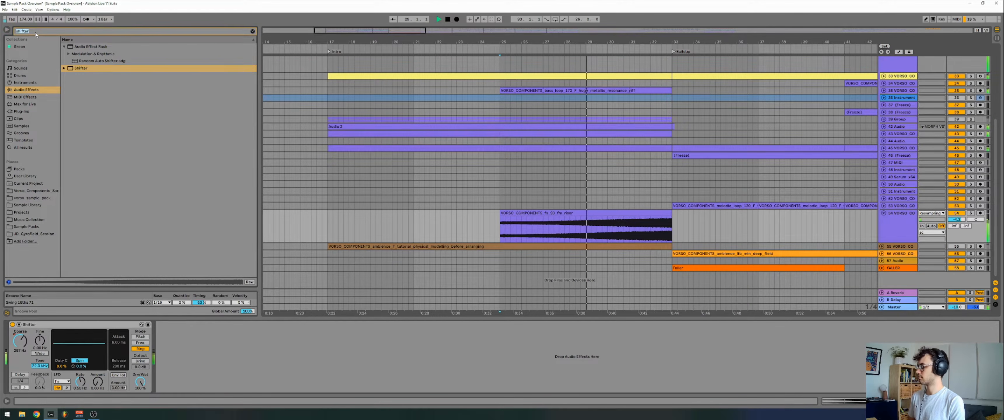
text(delay)
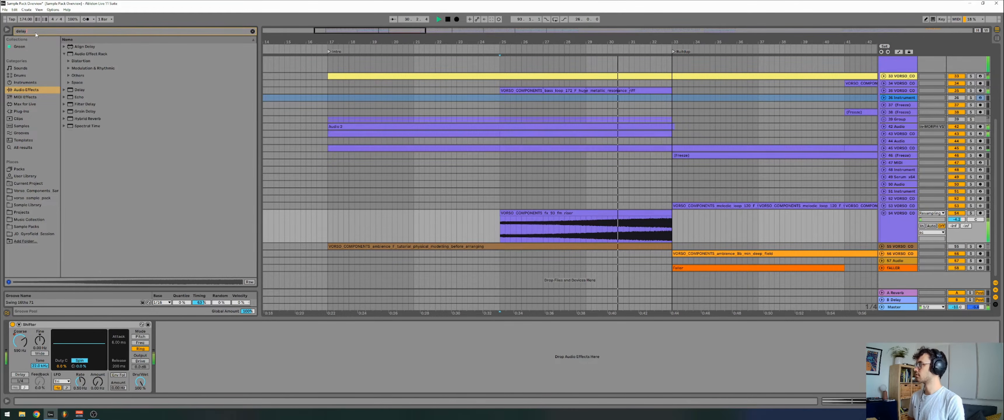
double_click(77, 92)
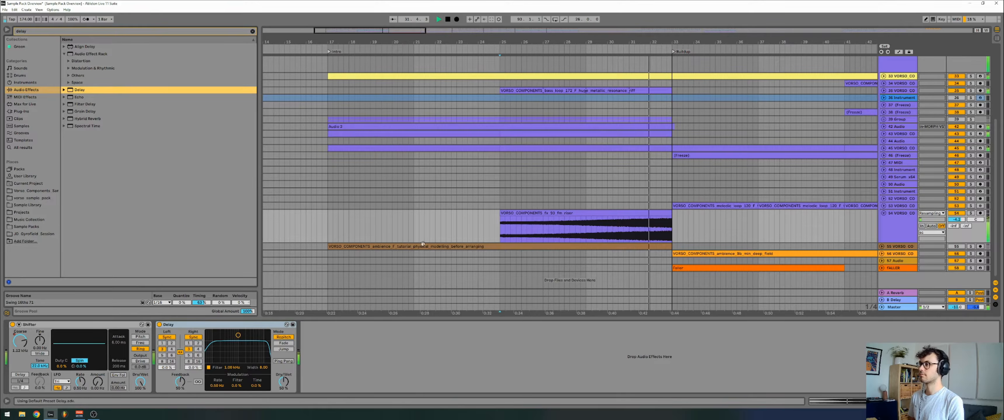
click(291, 361)
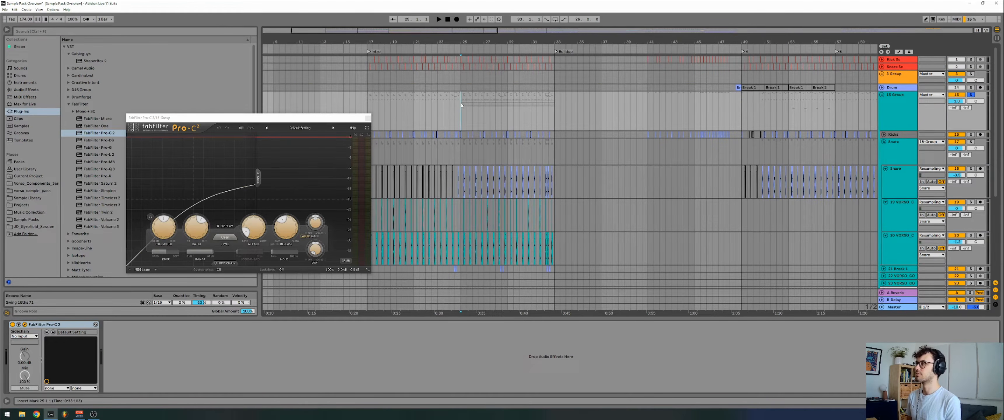
Adjust Pro-C 2's threshold on the drum group during playback and turn on its oversampling.
key(space)
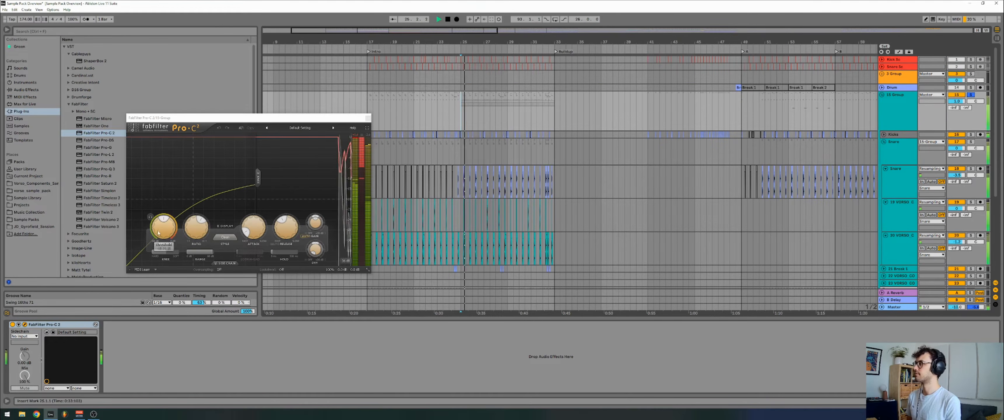
drag(164, 228, 167, 223)
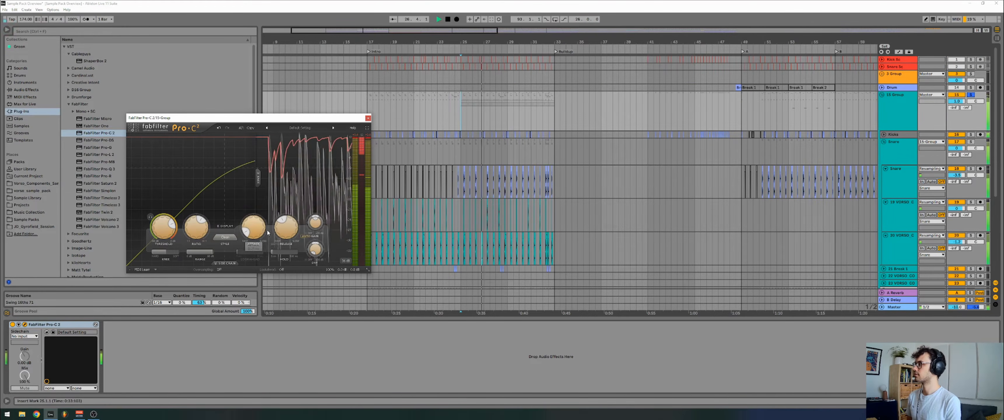
click(219, 269)
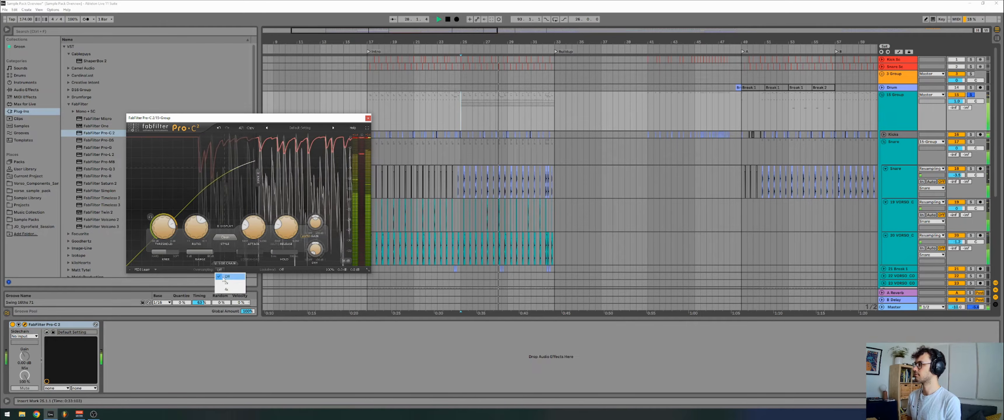
click(226, 282)
Open Pro-C 2's side chain section and raise the low-cut frequency of its side chain EQ.
click(227, 264)
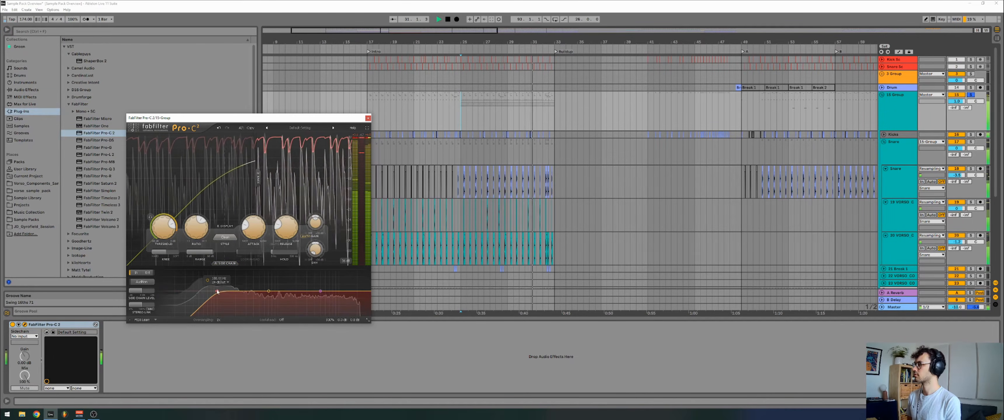
drag(217, 291, 219, 291)
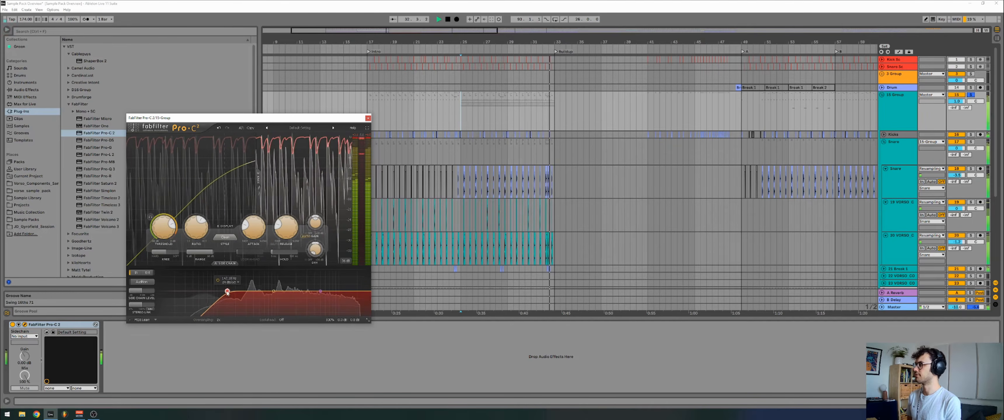
key(space)
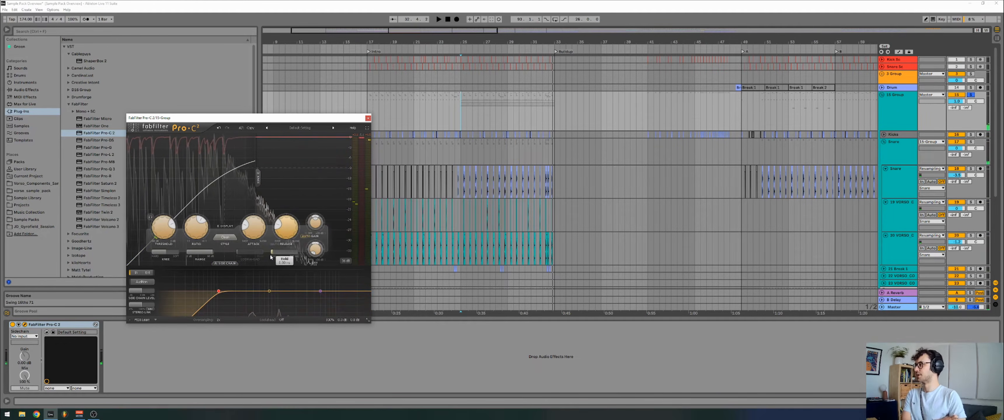
Audition the Opto compression style in Pro-C 2, and switch the style to Vocal.
key(space)
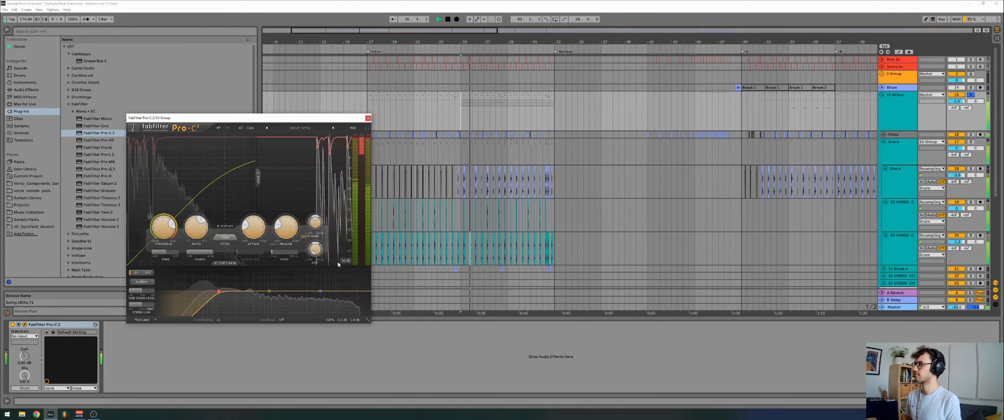
click(225, 237)
click(229, 257)
click(228, 238)
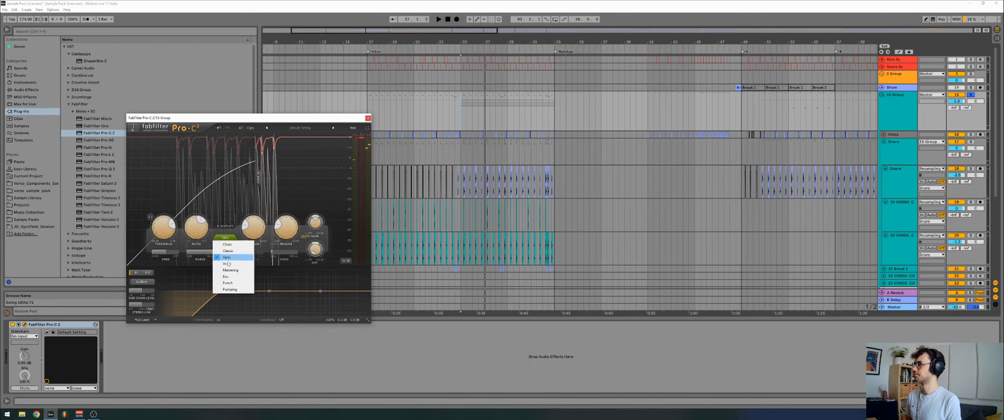
click(228, 264)
Readjust Pro-C 2's threshold and attack while playing the drums.
mouse_move(163, 228)
mouse_down()
mouse_move(155, 250)
mouse_move(158, 241)
mouse_up()
key(space)
key(space)
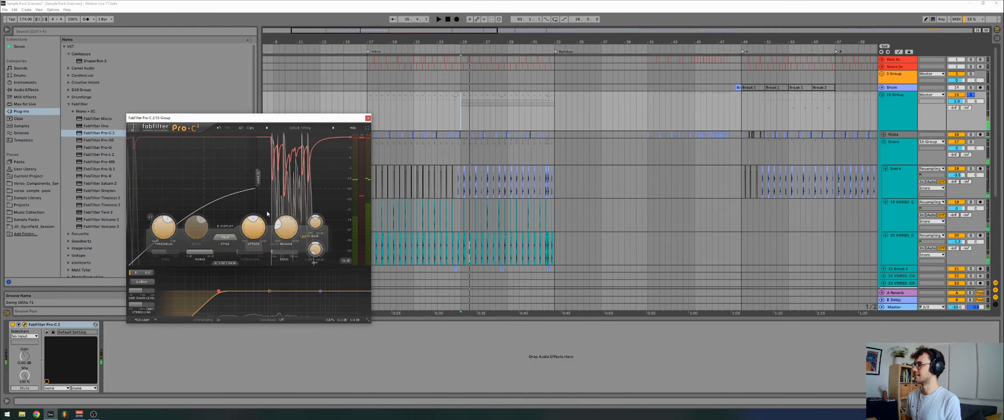
drag(260, 239, 257, 249)
key(space)
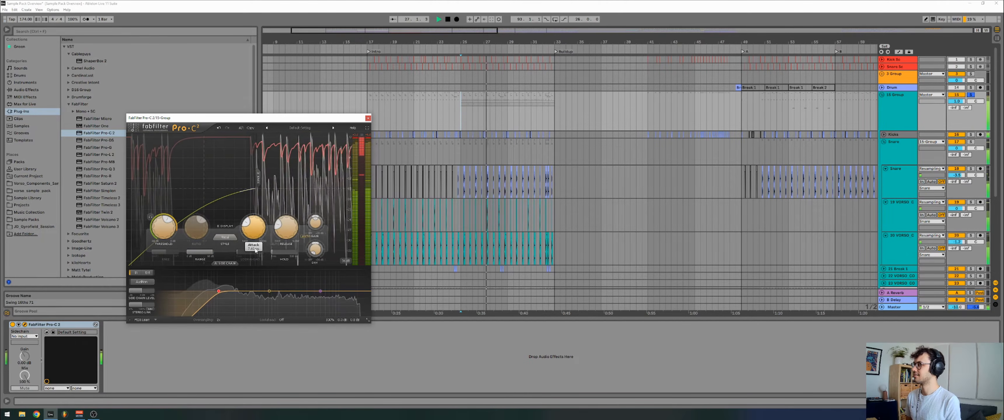
key(space)
drag(174, 235, 175, 229)
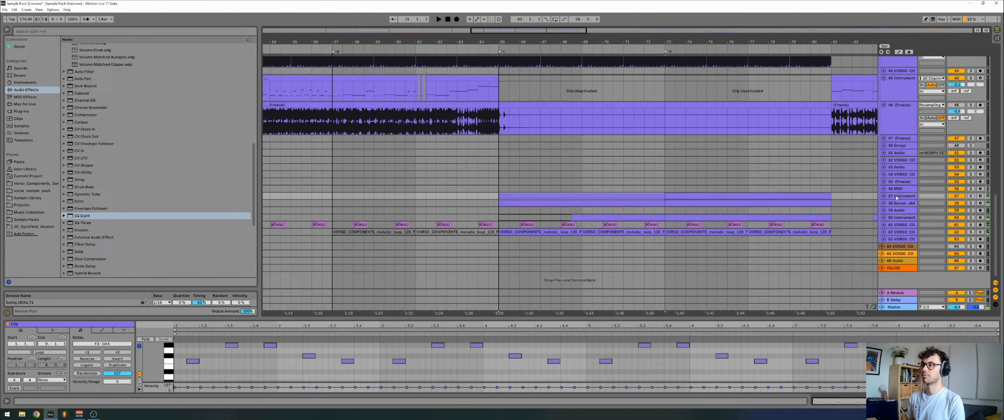
Unfold the reese instrument track and the Serum track, solo the instrument track and play its section.
click(884, 196)
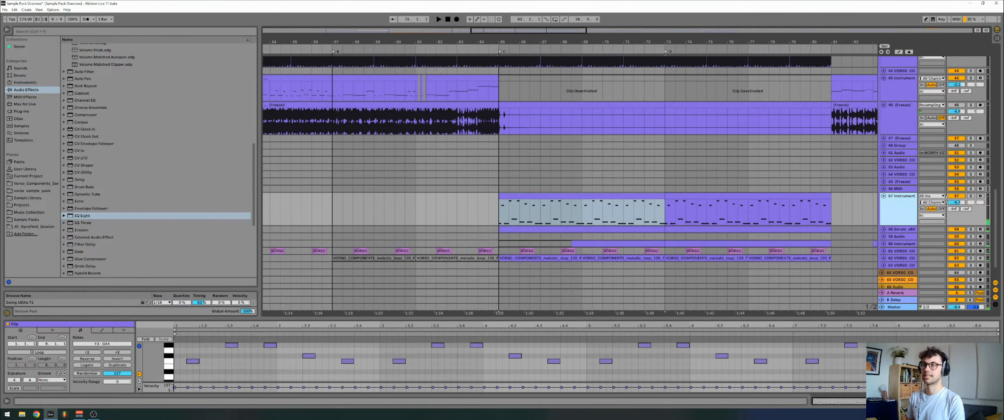
click(884, 229)
click(971, 196)
key(space)
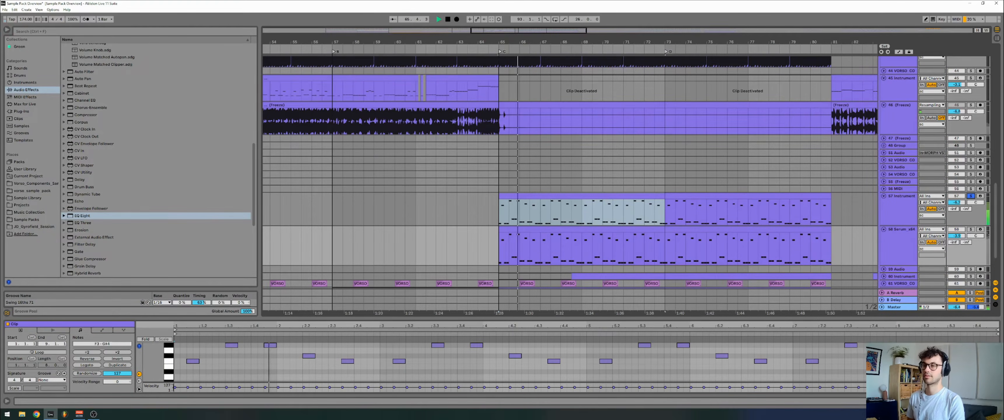
Search the audio effects for "grain" and add Grain Delay after Serum.
key(shift+Tab)
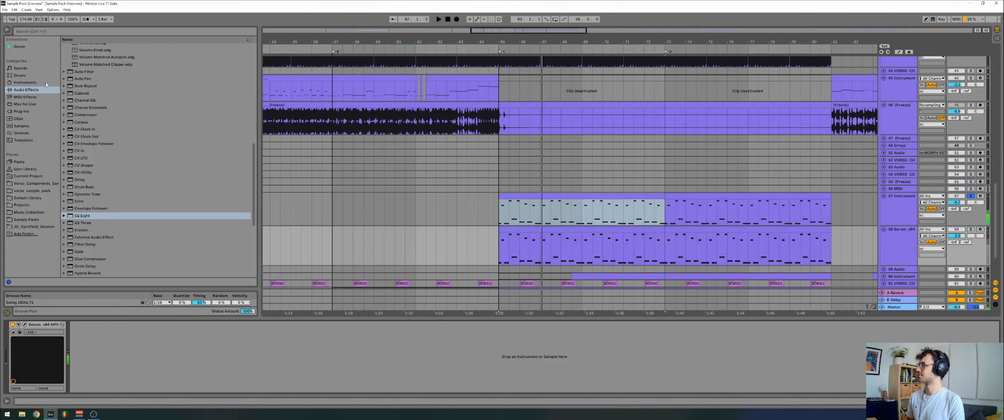
click(27, 31)
text(grain)
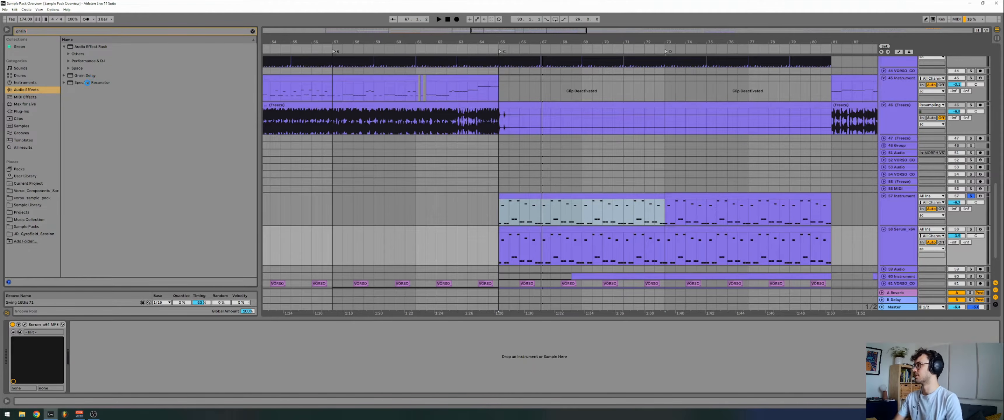
double_click(89, 76)
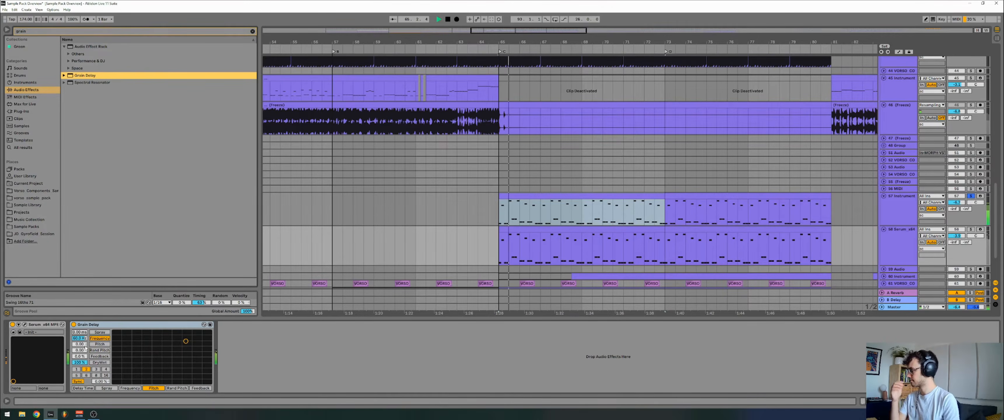
Adjust Grain Delay's Feedback and Spray during playback.
click(82, 357)
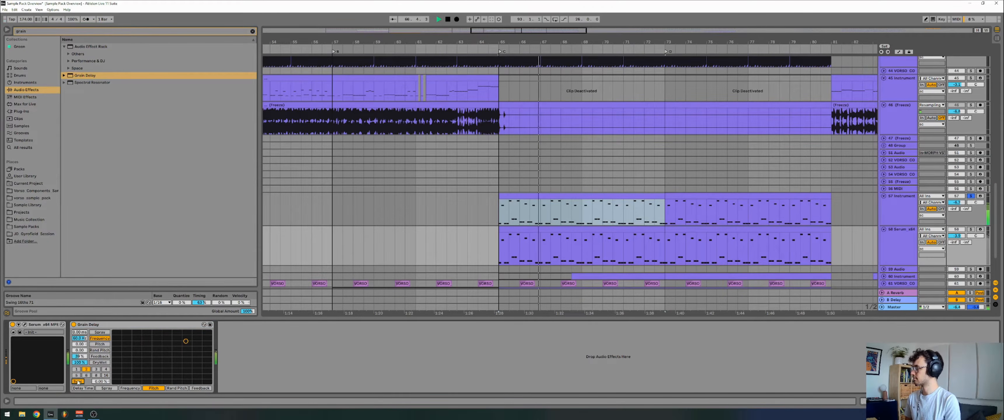
click(83, 330)
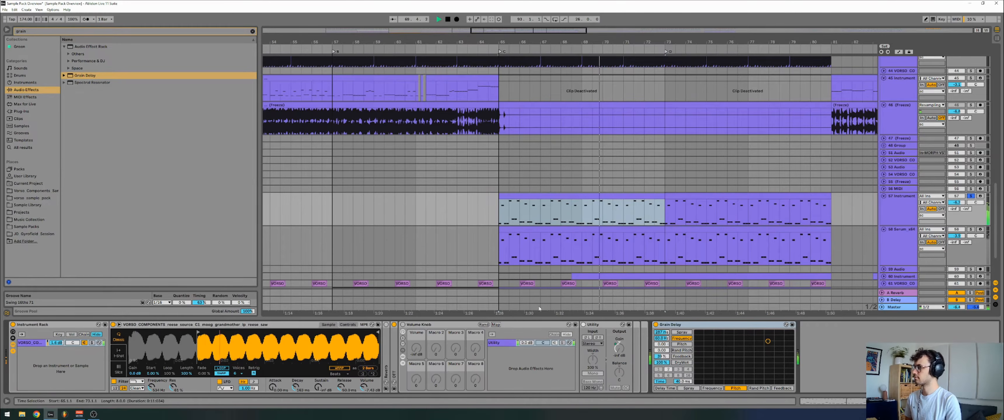
key(space)
Group Grain Delay into an audio effect rack and add the Volume Knob preset to it.
click(668, 327)
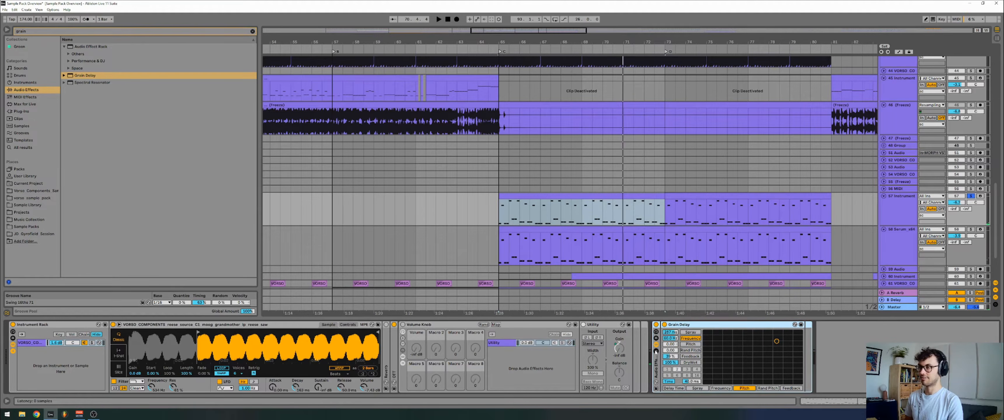
key(ctrl+g)
key(ctrl+f)
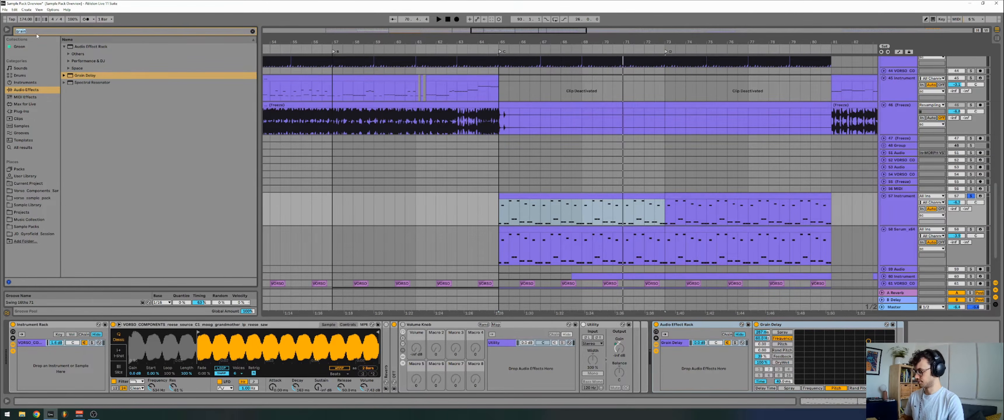
text(volu)
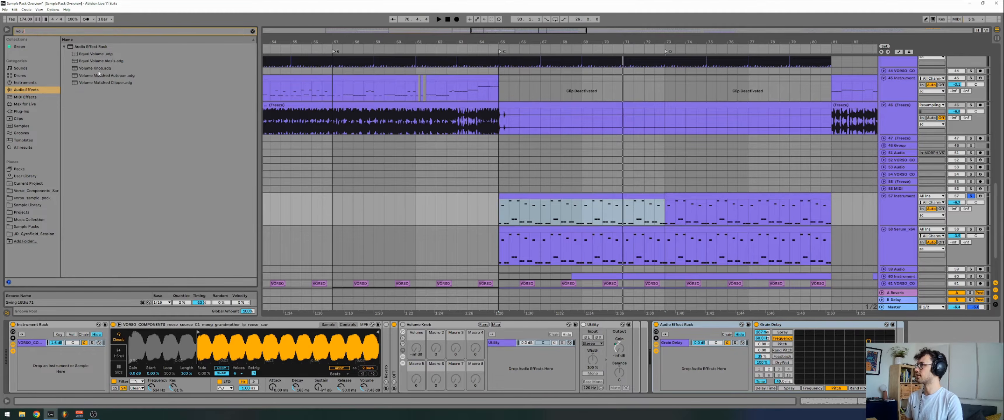
click(116, 69)
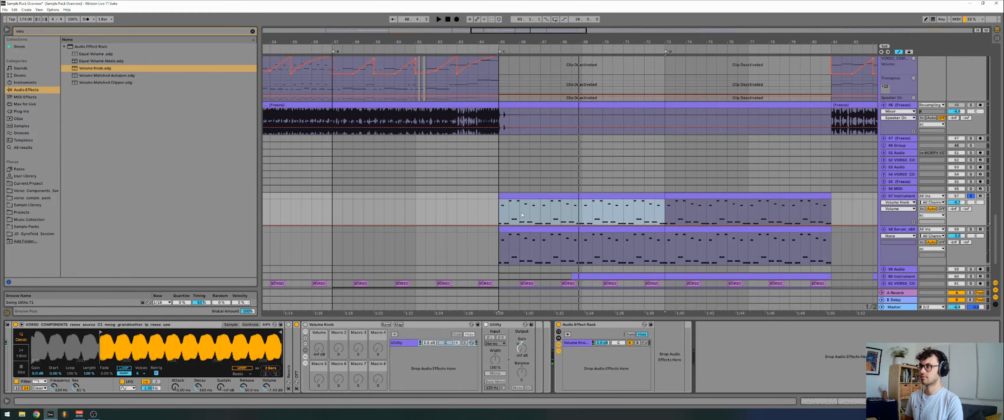
Turn the Volume macro of the first Volume Knob in the Grain Delay chain all the way down.
key(space)
click(627, 342)
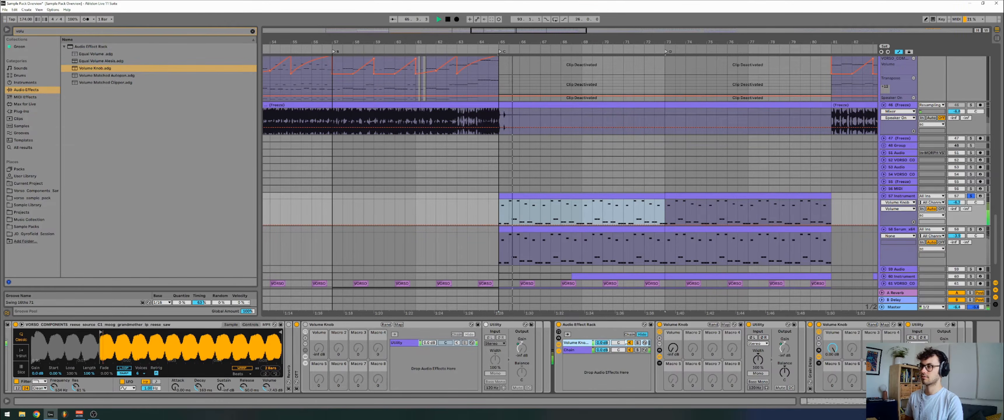
click(673, 348)
drag(673, 349, 673, 386)
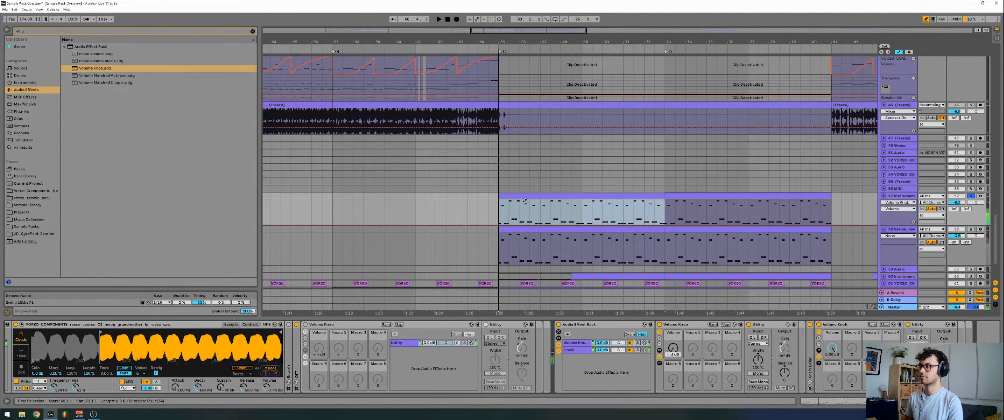
Draw a short peak in the Volume Knob automation in bar 66 and show that automation in its own lane.
drag(527, 42, 528, 41)
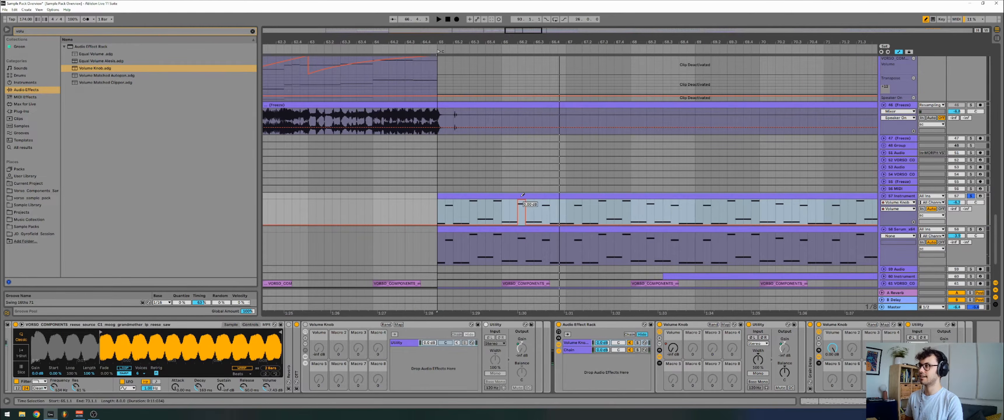
key(space)
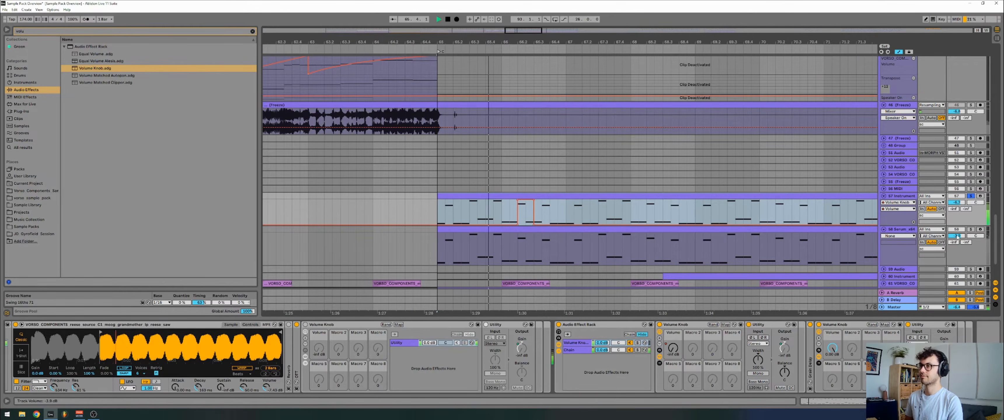
click(913, 223)
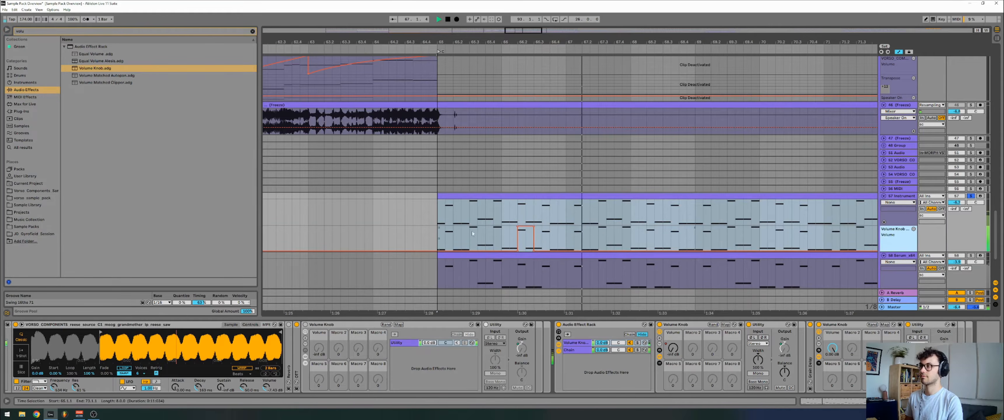
Duplicate the first two bars of Volume Knob automation repeatedly until they fill the section through its last clip.
drag(438, 239, 570, 250)
key(ctrl+d)
key(ctrl+d)
key(ctrl+d)
key(ctrl+d)
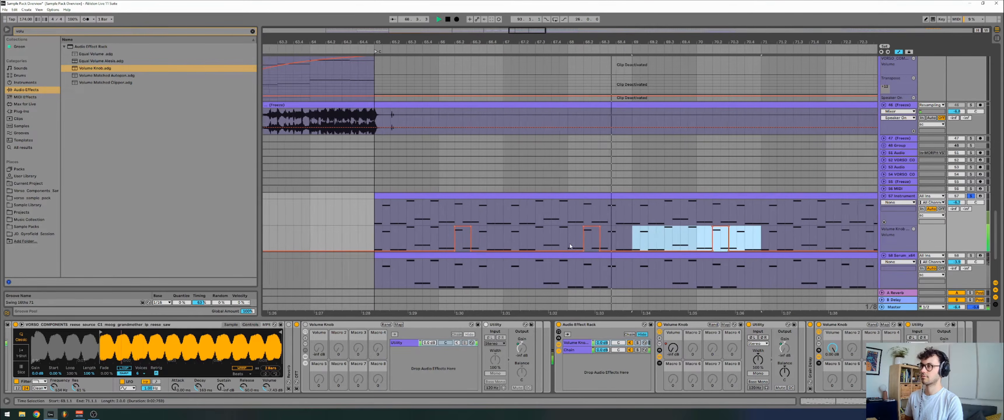
drag(605, 43, 604, 16)
key(ctrl+d)
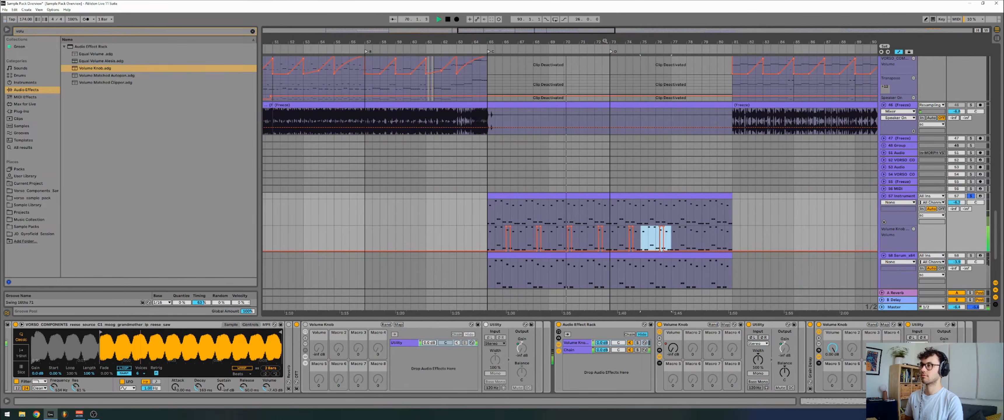
key(ctrl+d)
key(ctrl+d)
Unfold Grain Delay in its rack chain and automate its Feedback to rise from 0% to near maximum across the section.
click(585, 343)
key(space)
key(a)
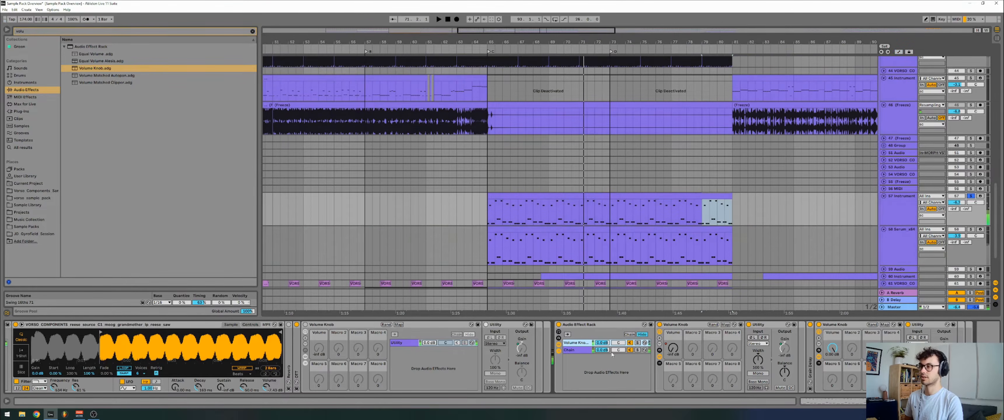
double_click(813, 368)
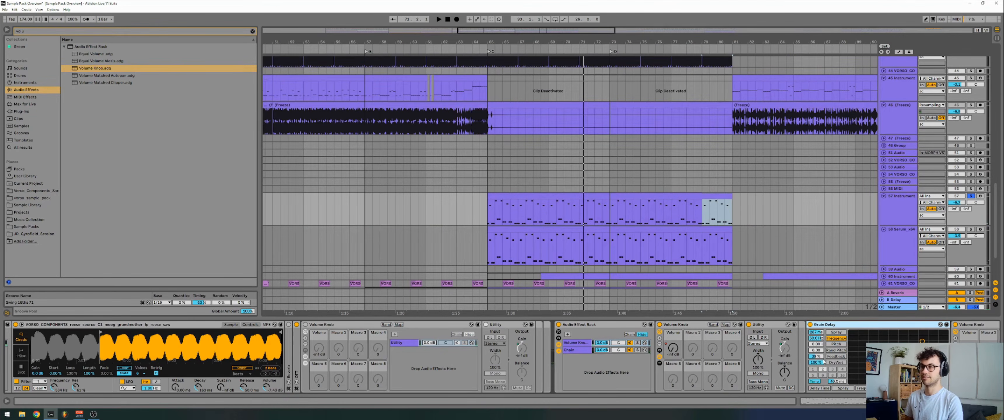
click(818, 357)
key(a)
drag(488, 215, 486, 226)
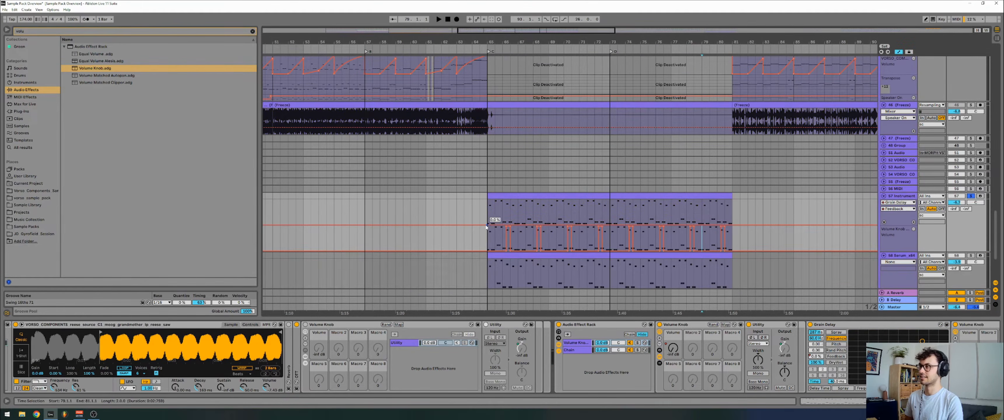
drag(672, 211, 702, 201)
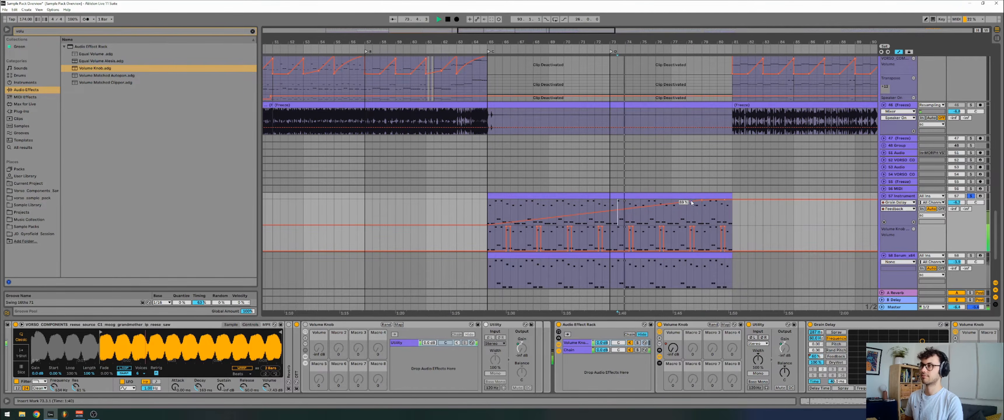
Show the Feedback automation in its own lane and automate the Grain Delay's Frequency to fall gradually across the section.
click(914, 222)
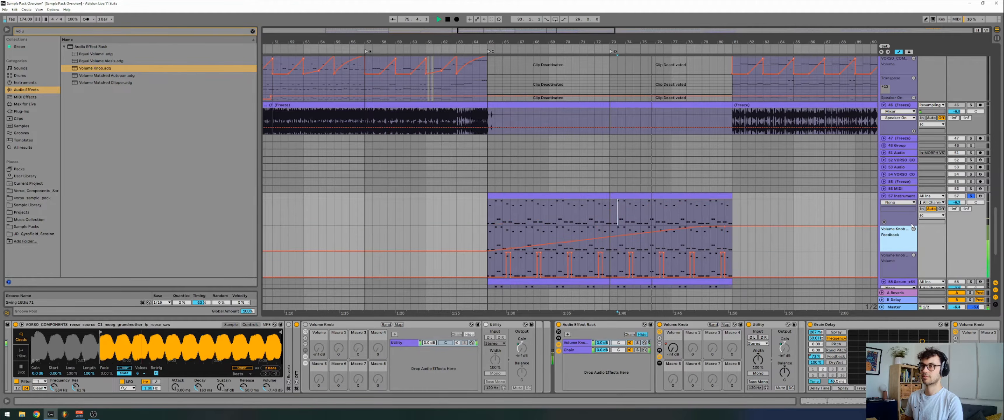
click(821, 339)
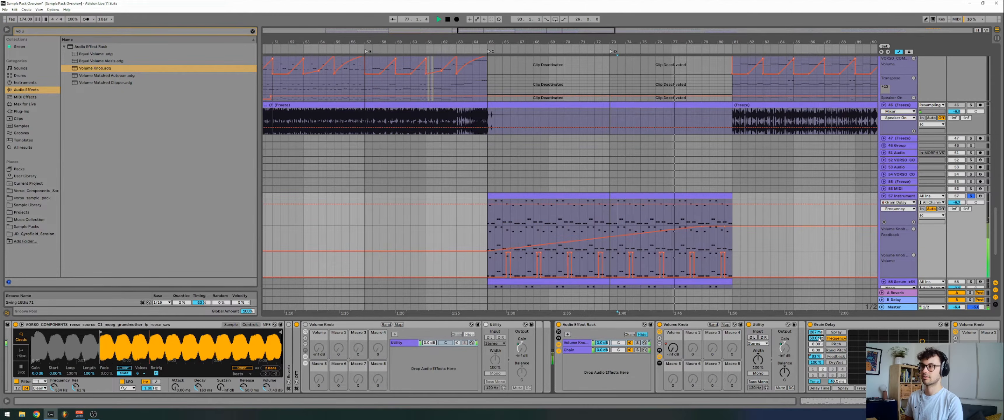
click(490, 204)
drag(764, 205, 732, 219)
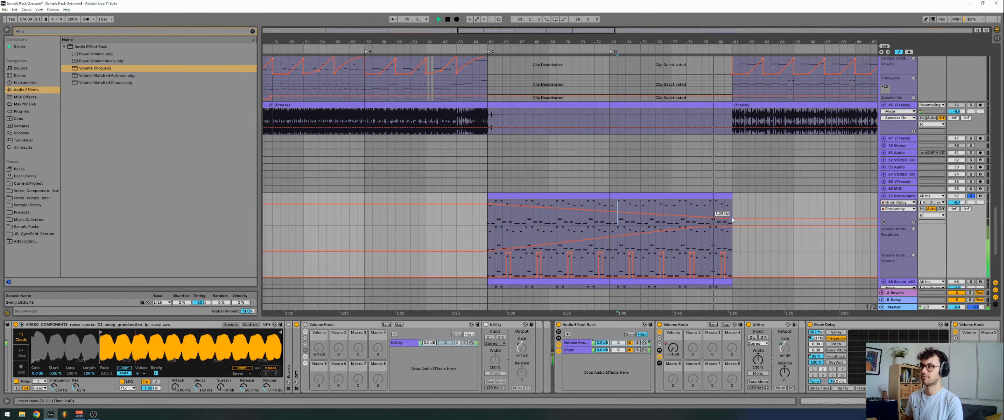
key(a)
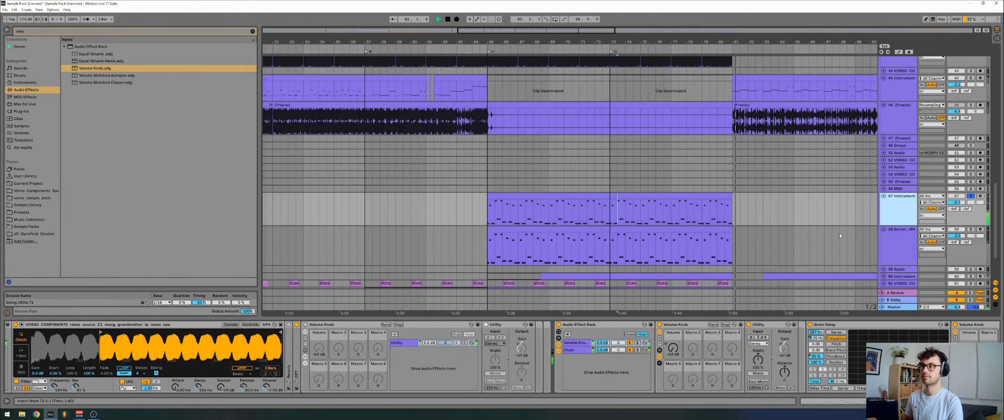
Add EQ Eight after the Grain Delay in its rack chain and set its first band to a low-cut filter.
click(568, 193)
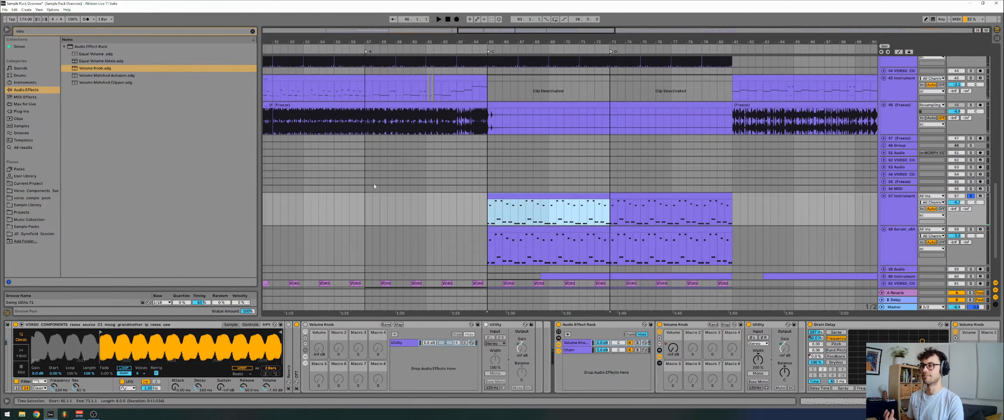
click(33, 33)
key(BackSpace)
key(BackSpace)
key(BackSpace)
key(BackSpace)
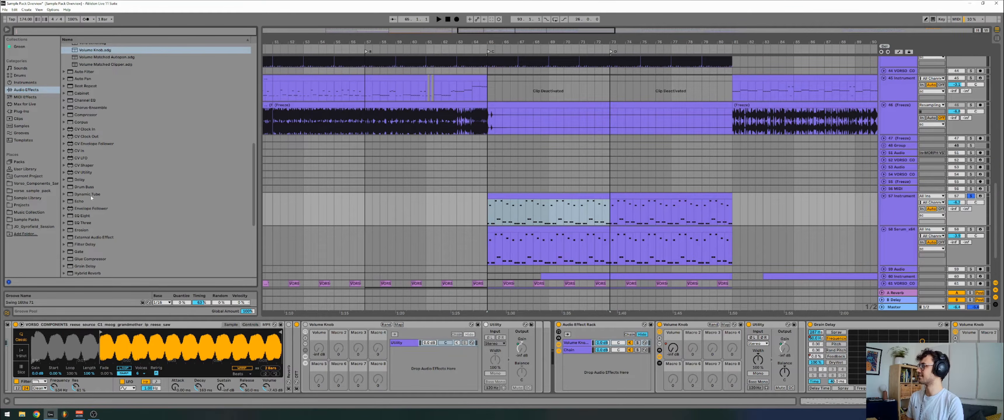
click(84, 215)
drag(84, 215, 955, 340)
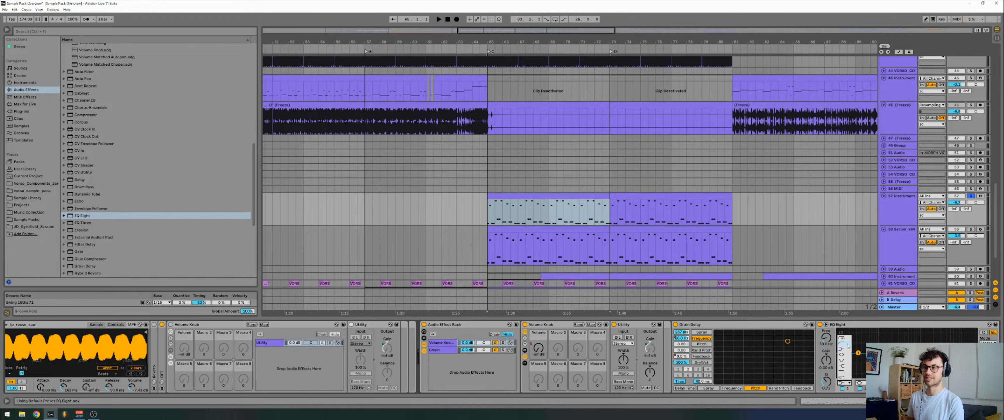
click(848, 346)
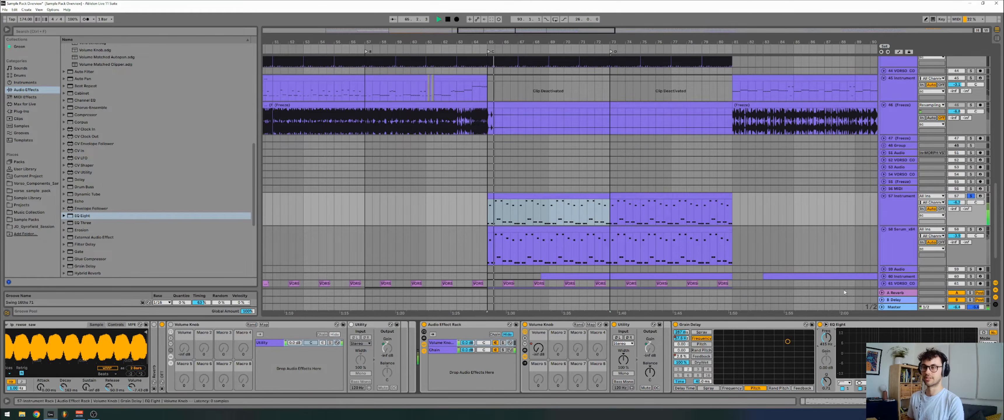
Take the instrument track out of solo to hear it with the full mix, and check the Serum track below.
click(972, 196)
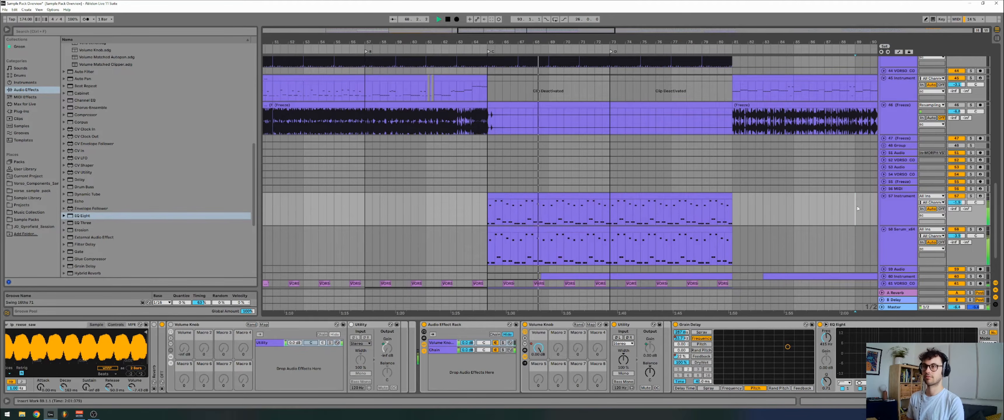
click(856, 218)
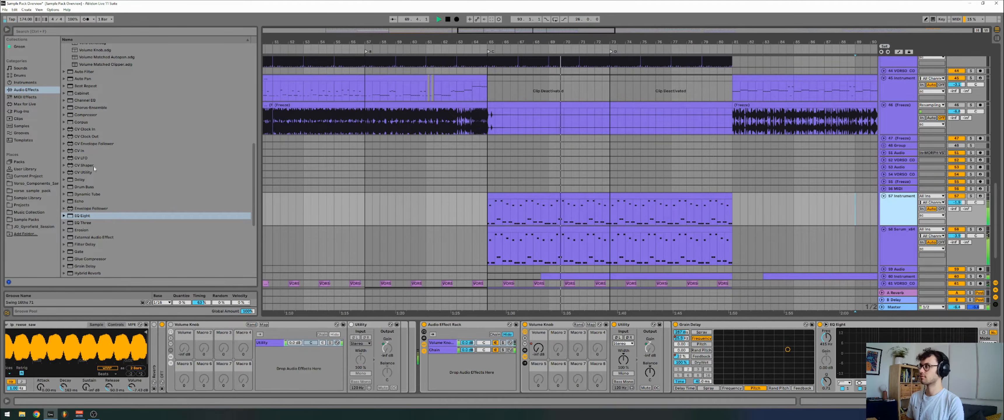
key(Down)
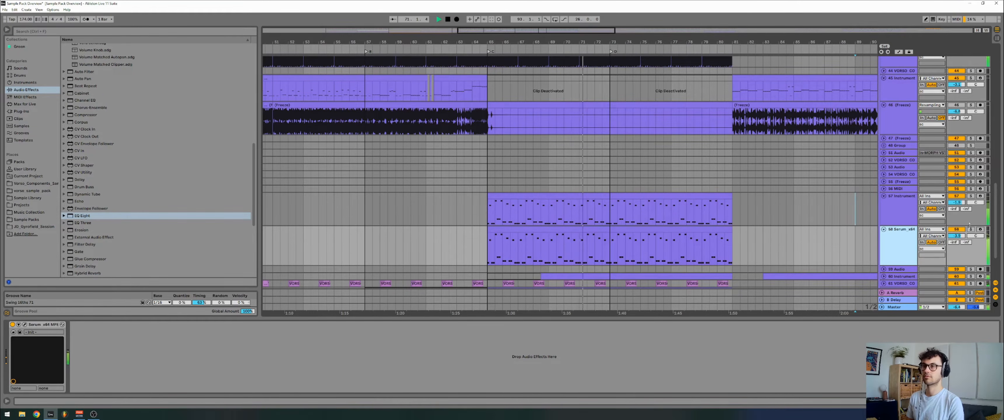
click(908, 215)
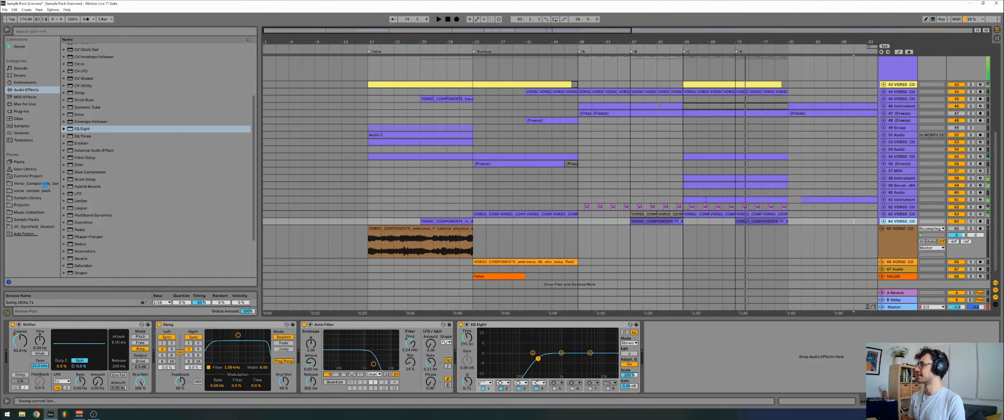
Add a new MIDI track below the fx tracks and open the fx folder of the Vorso Components sample pack.
key(ctrl+shift+t)
click(45, 185)
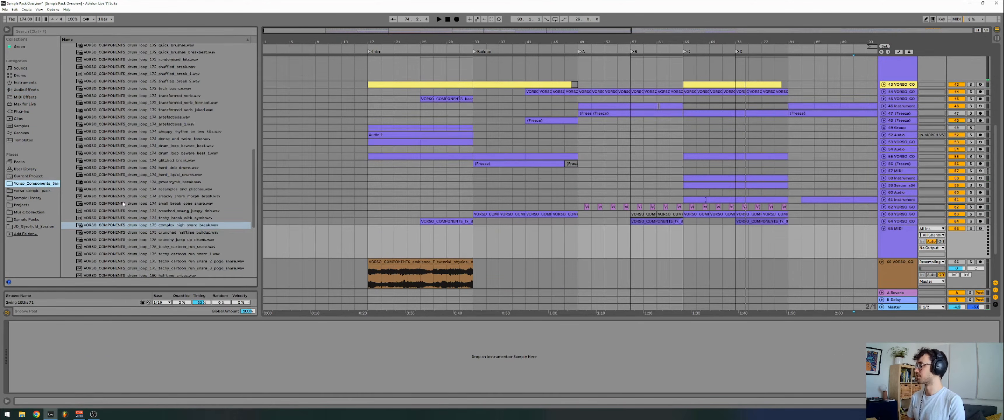
scroll(124, 205, down, 7)
click(93, 230)
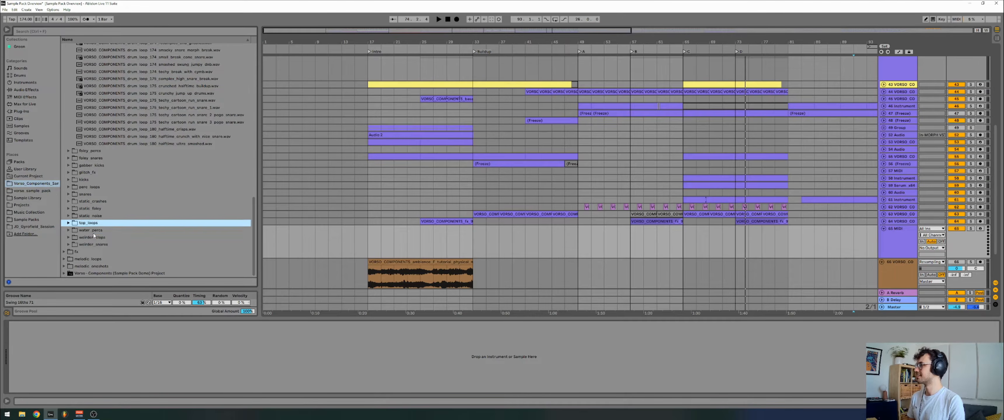
click(87, 258)
double_click(86, 253)
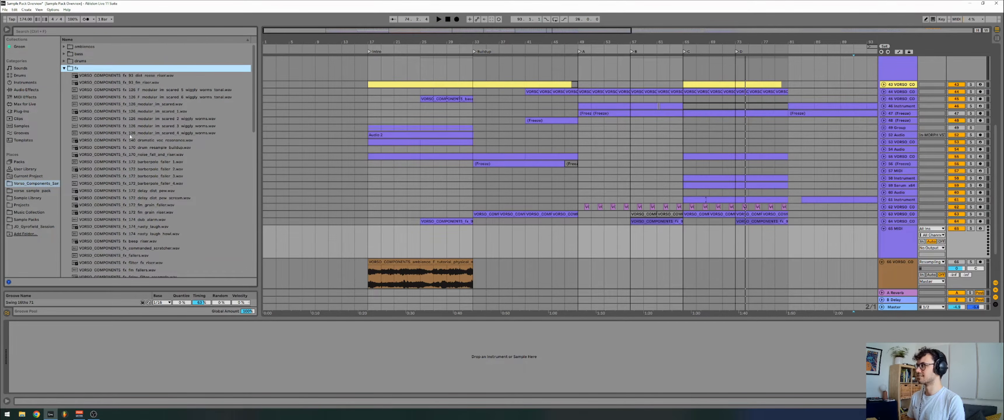
Place the fx_170_noise_fall_and_riser sample on the new track at bar 49 and set its warp mode to Re-Pitch.
click(130, 113)
scroll(130, 116, down, 2)
drag(131, 116, 584, 231)
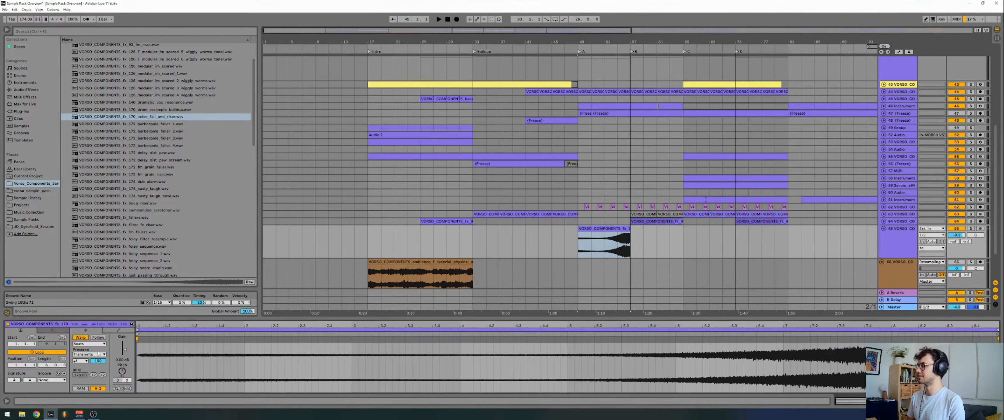
click(90, 344)
click(84, 364)
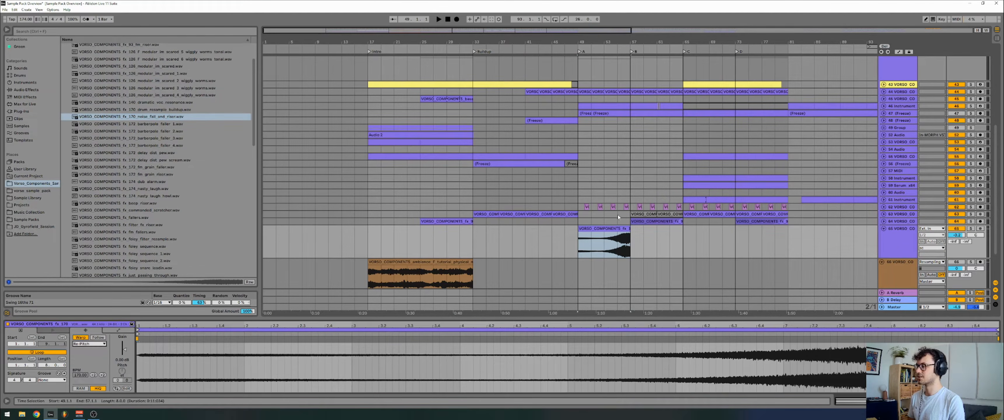
Lower the riser track's volume during playback and select the riser clip from bar 55 to near bar 56.
drag(963, 232, 963, 244)
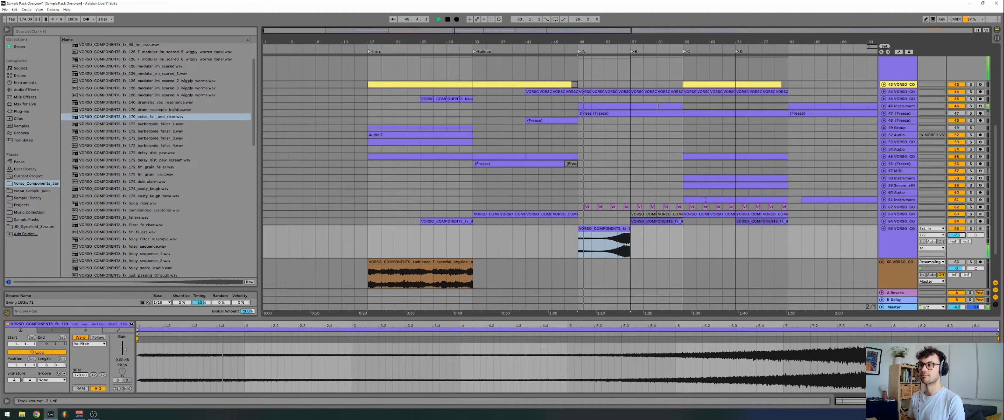
key(z)
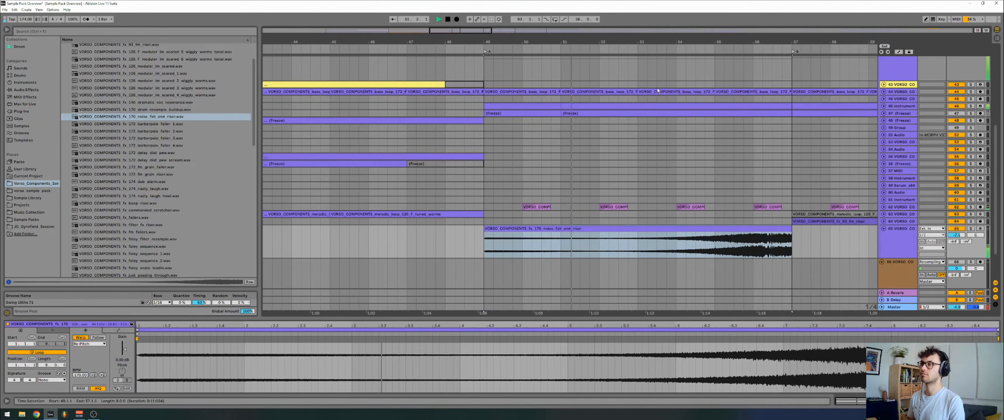
click(715, 253)
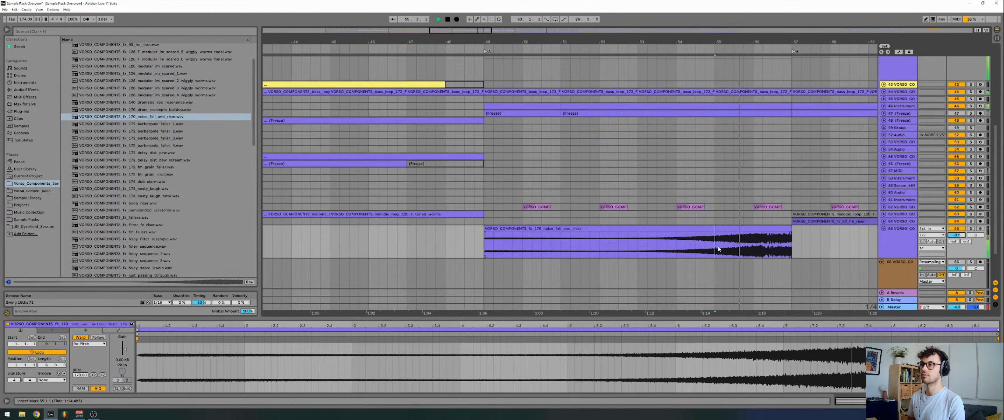
drag(719, 250, 750, 247)
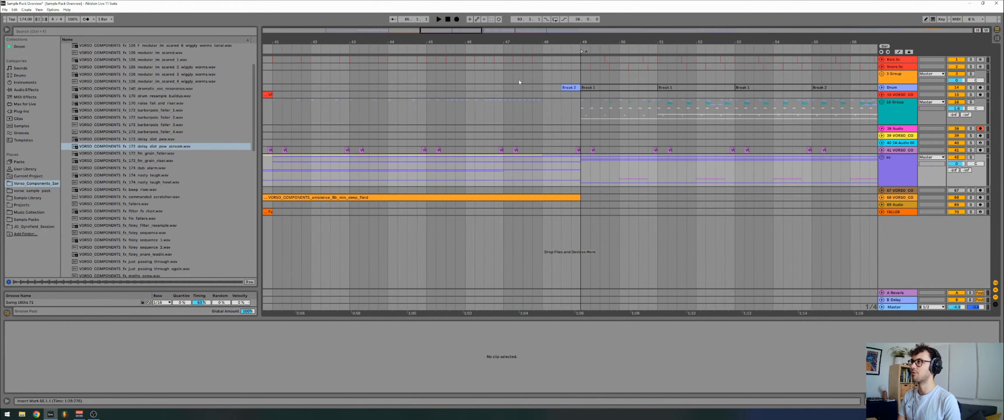
Unfold the bass group and the Drum track, and move the Break 2 clip before bar 49 onto a new audio track.
click(558, 107)
click(882, 157)
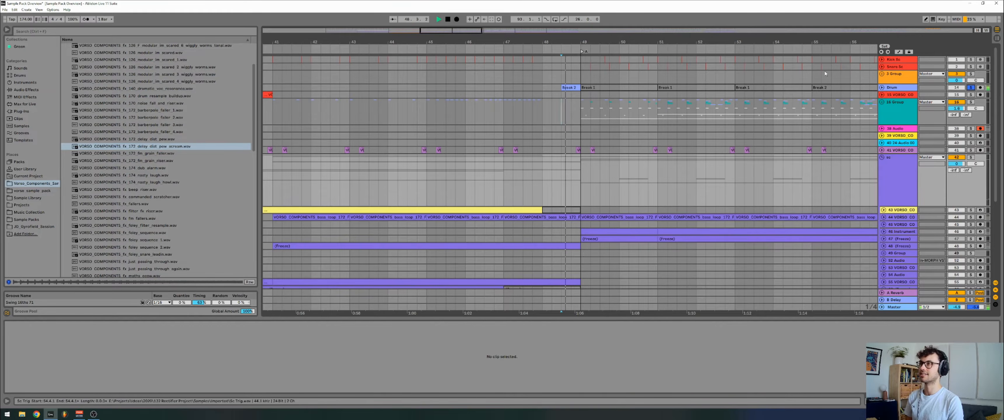
click(882, 88)
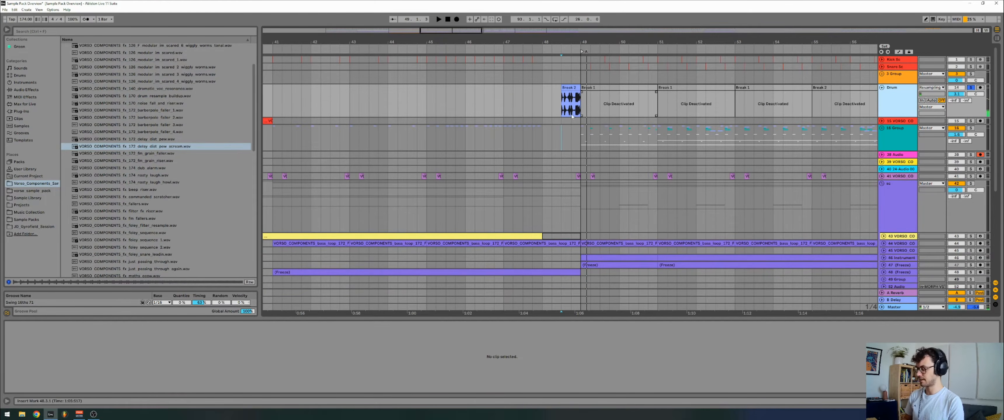
key(ctrl+t)
scroll(572, 77, up, 5)
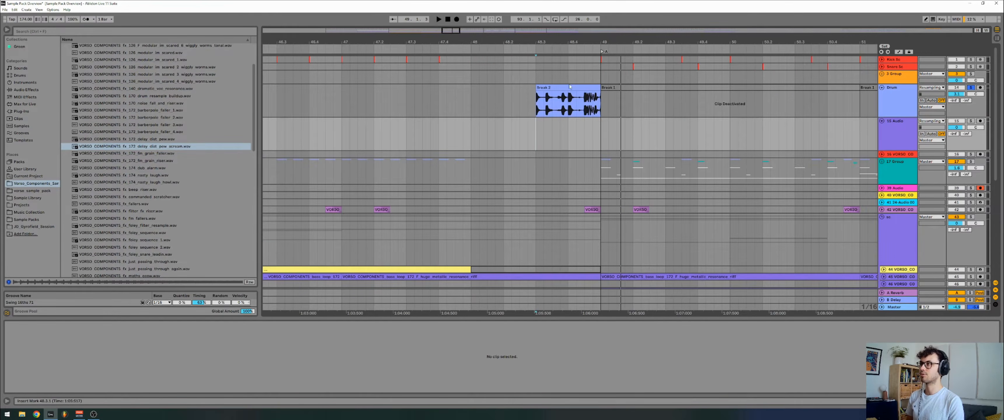
drag(570, 87, 571, 122)
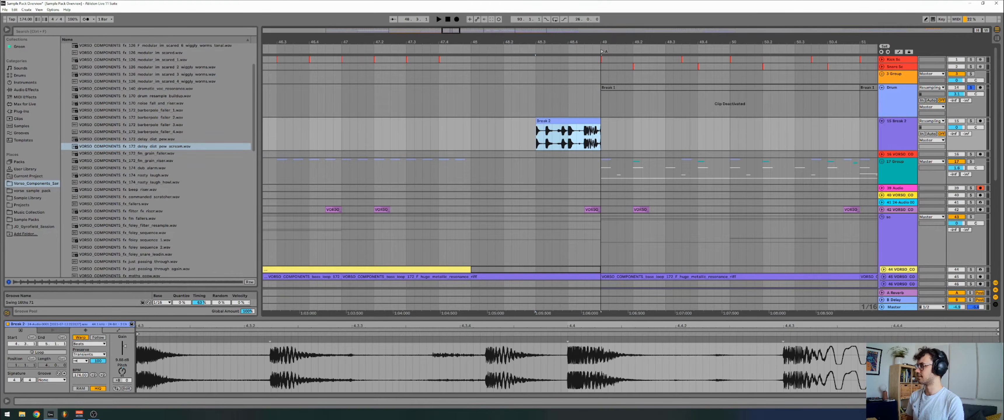
Find the Gate effect and add it after the two compressors on the purple bass group.
scroll(857, 96, down, 5)
click(857, 95)
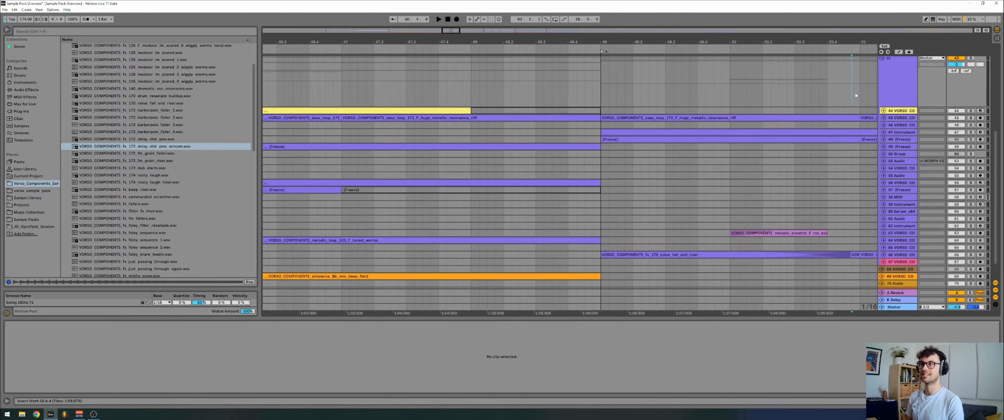
click(13, 91)
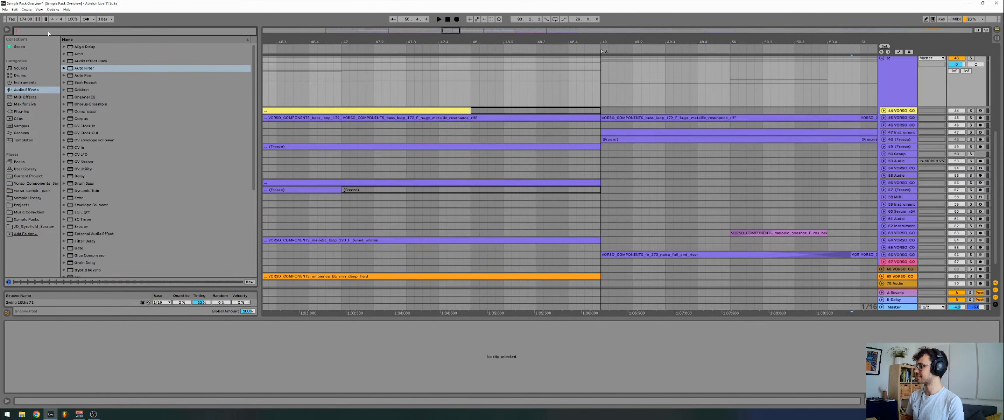
text(gate)
key(Return)
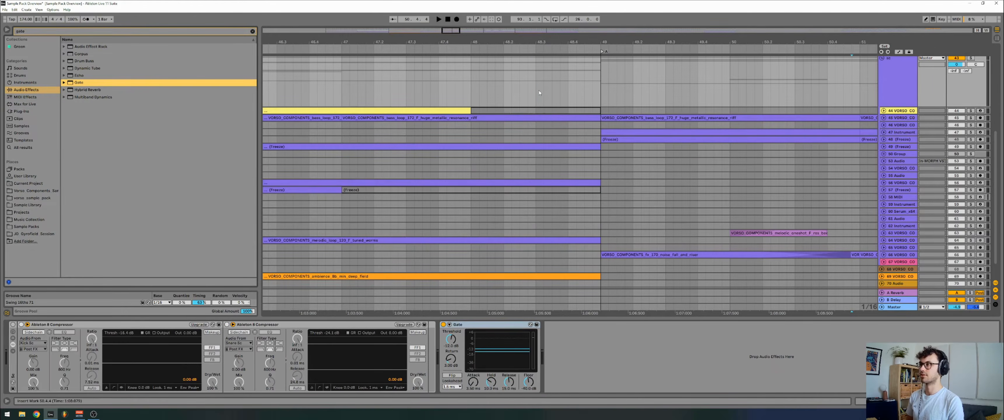
click(539, 92)
Expand the Gate's sidechain section and set its audio source to the 15-Break 2 track.
click(449, 324)
scroll(678, 101, up, 5)
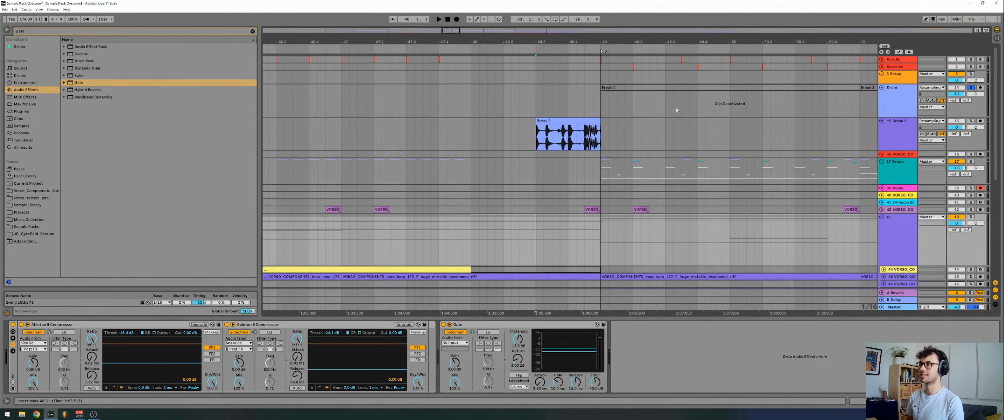
click(446, 343)
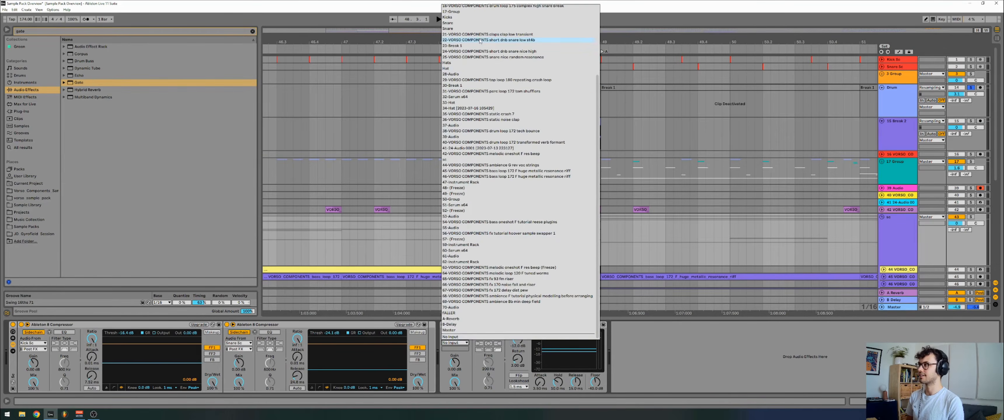
scroll(477, 42, up, 2)
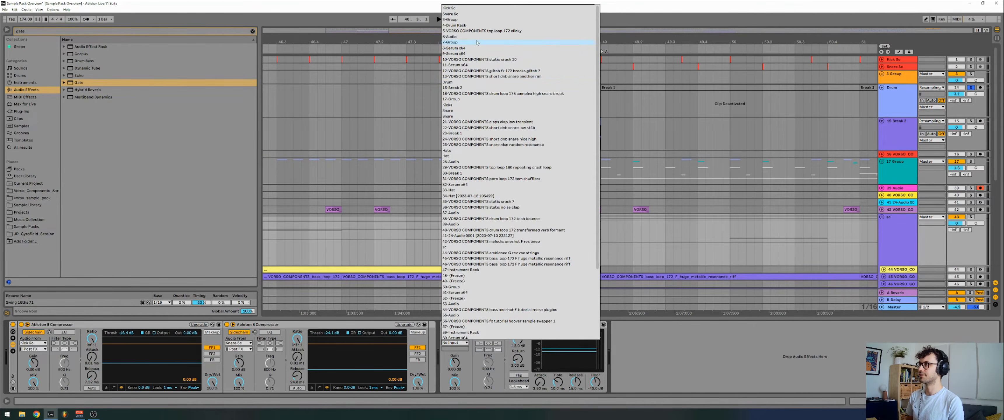
click(465, 89)
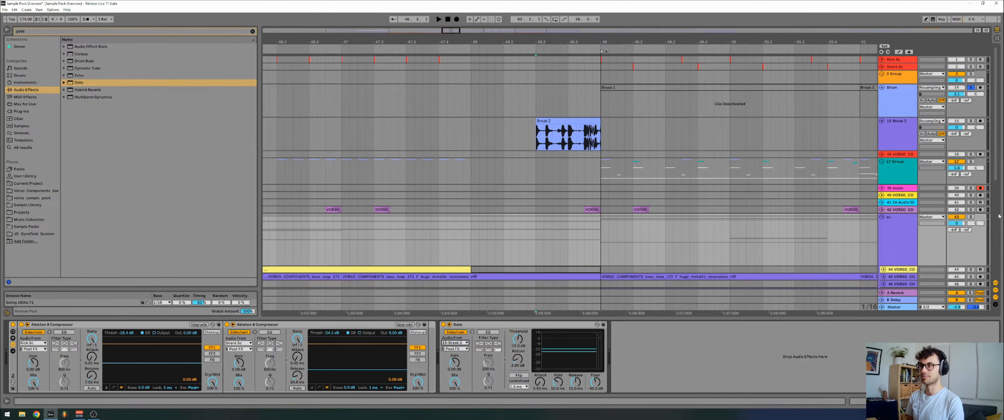
Solo the bass group, adjust the Gate's threshold against the break during playback and set its Floor to -inf dB.
click(972, 218)
key(space)
drag(570, 352, 570, 351)
key(space)
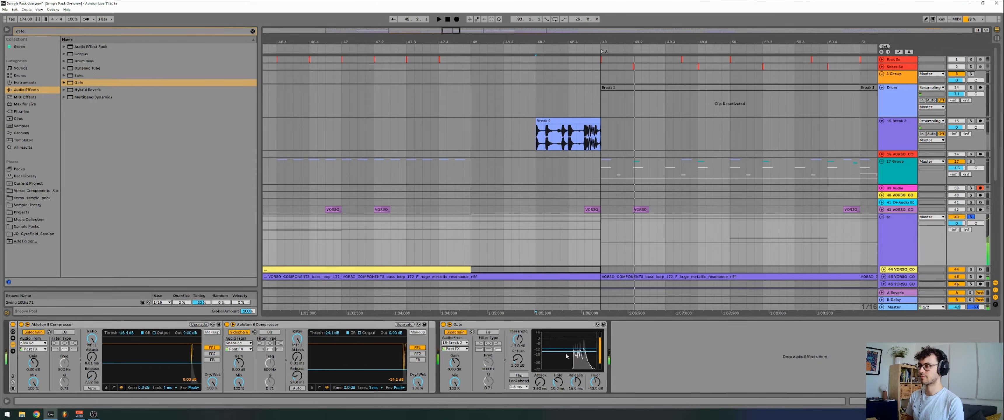
key(space)
drag(595, 384, 595, 408)
key(space)
key(space)
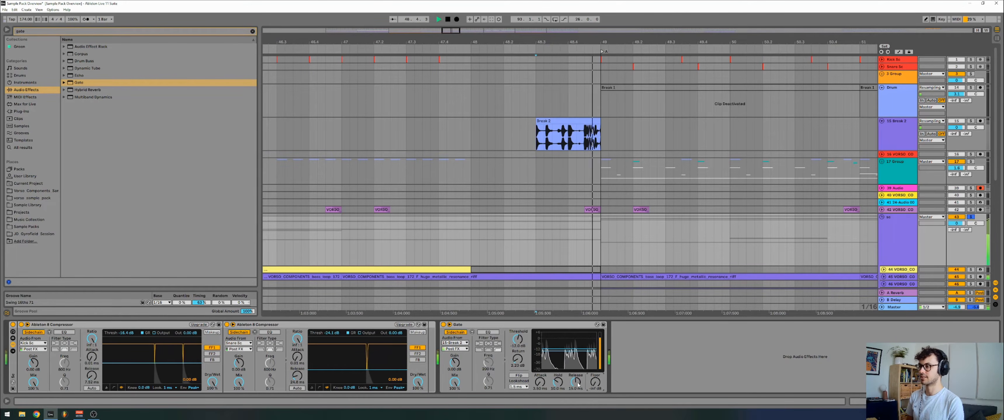
Turn the Gate off and automate its Device On so it is active only under the Break 2 clip before bar 49.
click(444, 325)
key(a)
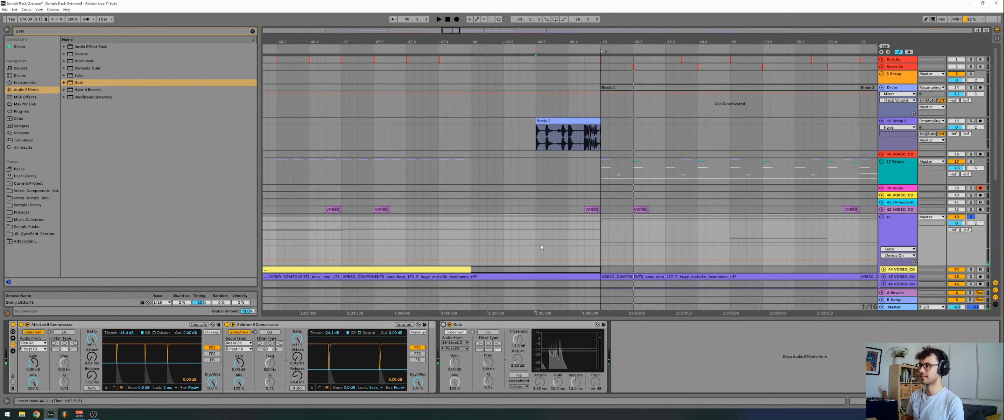
drag(536, 256, 601, 255)
drag(579, 261, 578, 242)
click(430, 234)
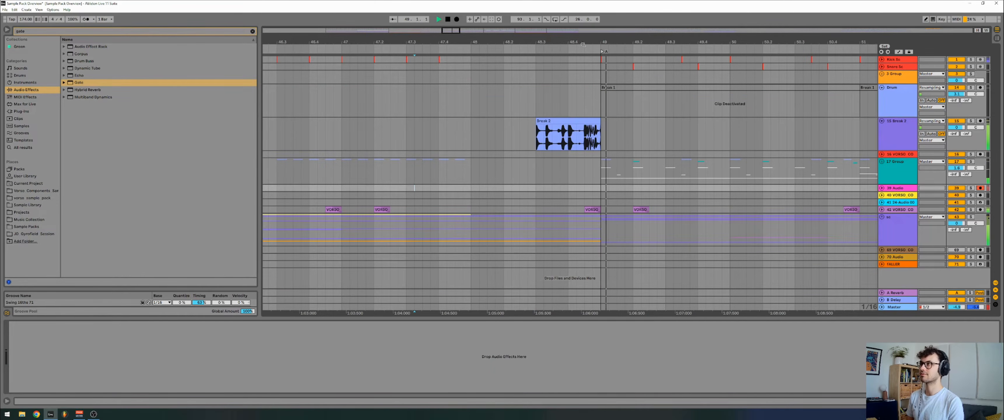
Unfold the purple bass group, lower its Kick Sc compressor threshold to -30.3 dB during playback and save the set.
drag(584, 44, 585, 65)
click(901, 226)
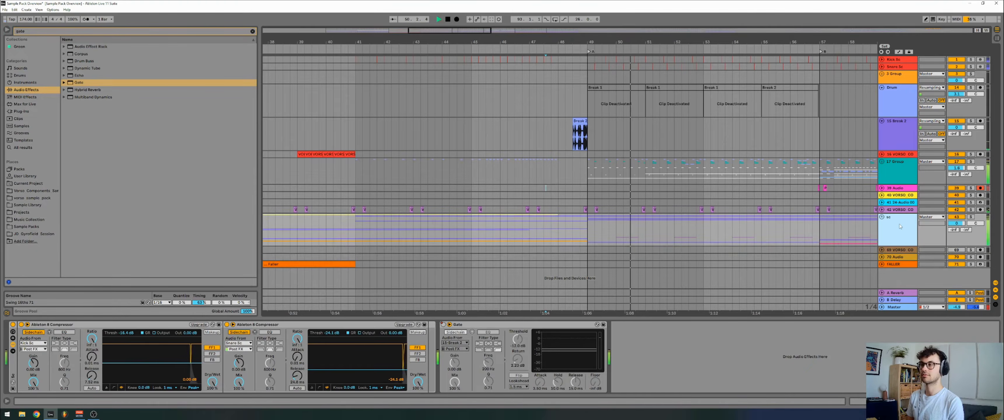
click(901, 226)
click(882, 217)
scroll(842, 222, left, 2)
scroll(842, 222, down, 2)
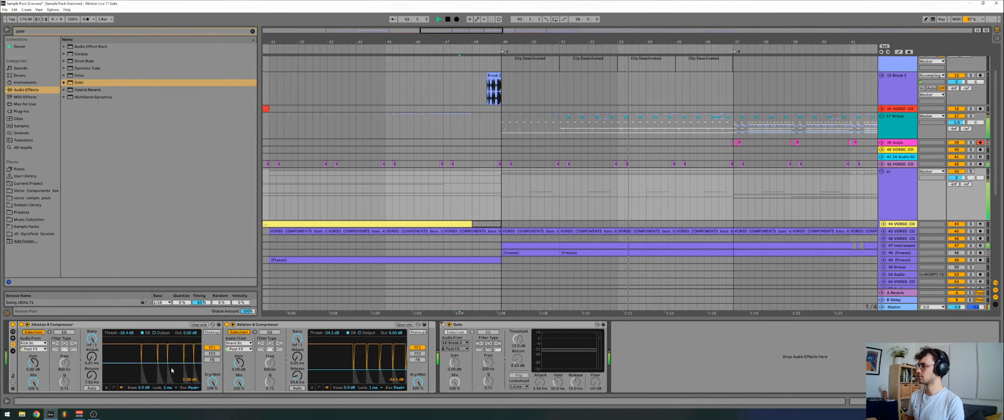
drag(171, 363, 172, 373)
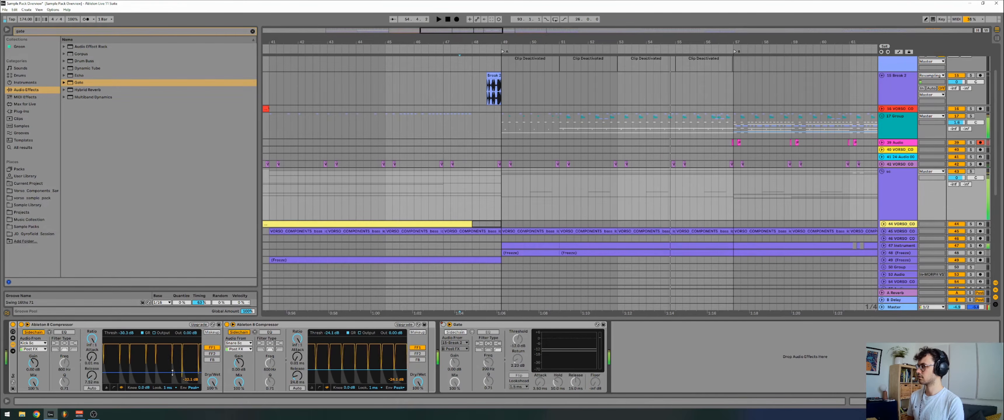
key(ctrl+s)
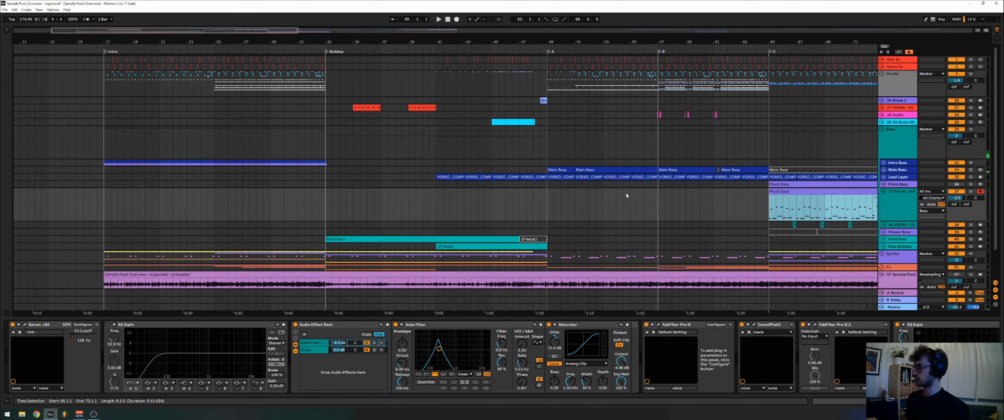
Open the VISION 4X analyzer on the Master track, then move its window aside and enlarge it.
click(892, 143)
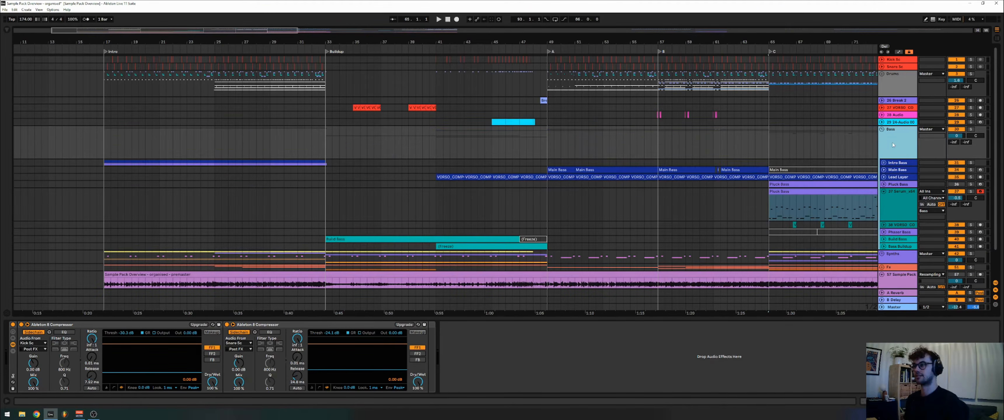
key(Down)
key(Up)
click(904, 307)
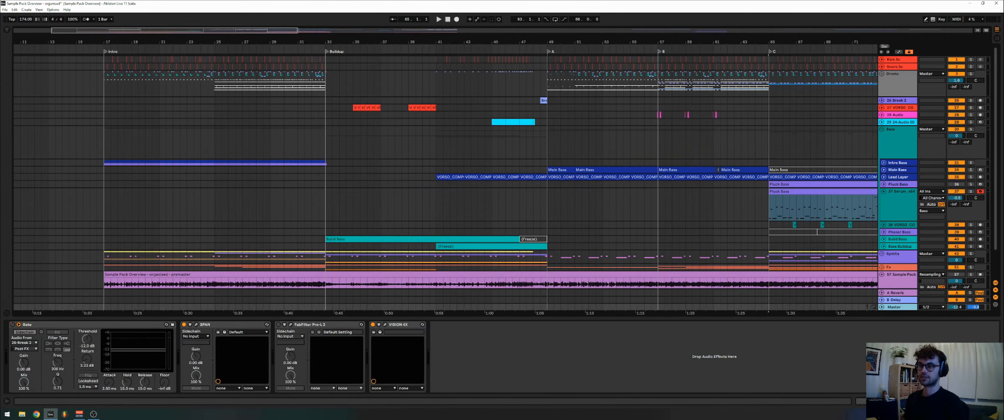
click(385, 324)
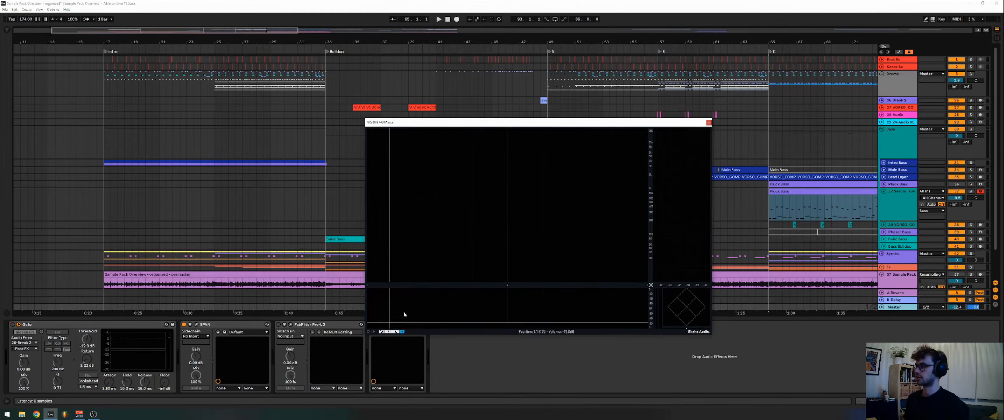
drag(603, 137, 298, 64)
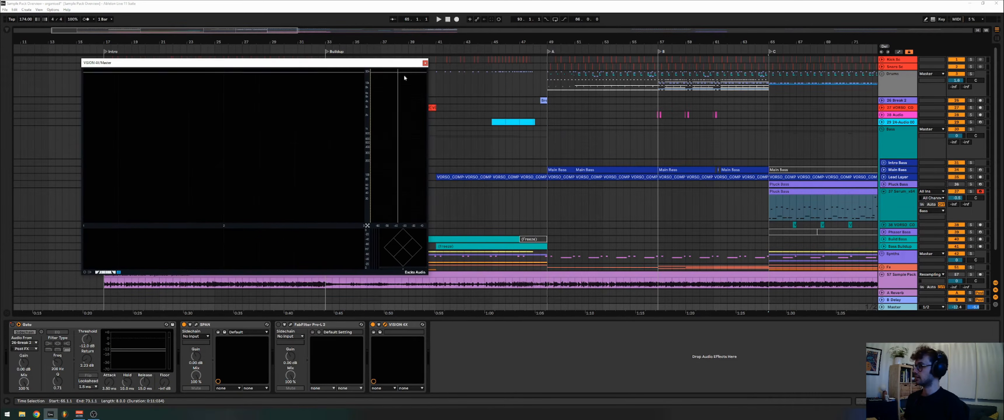
click(543, 137)
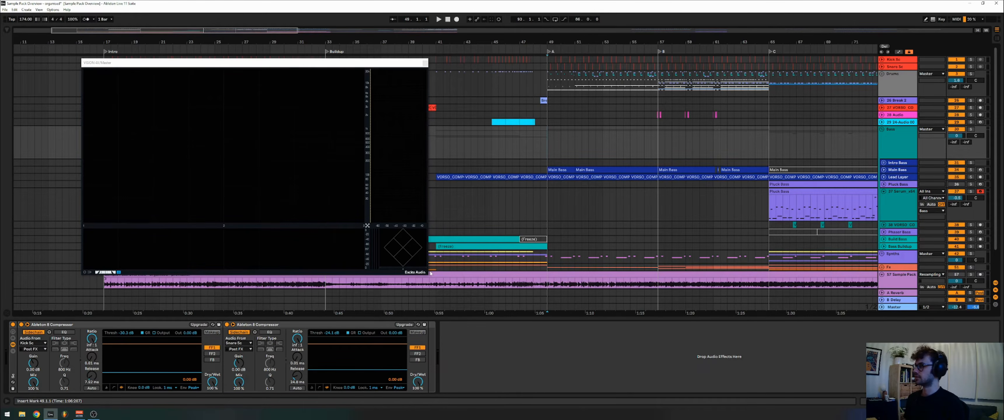
drag(428, 274, 451, 285)
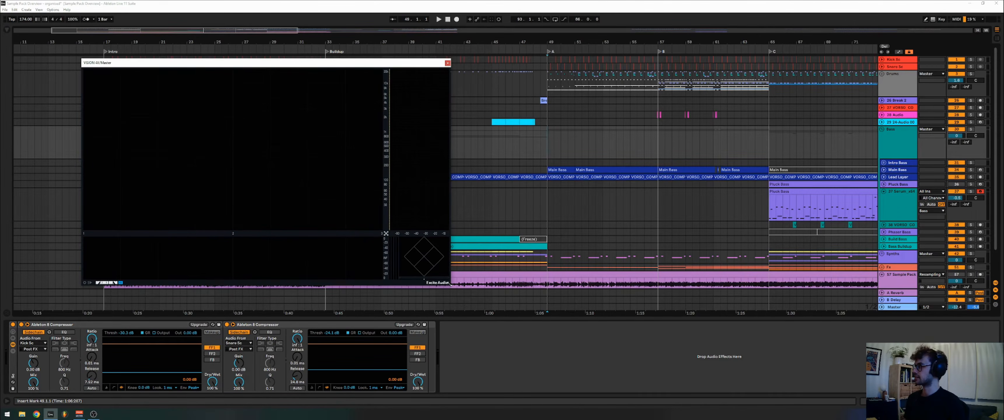
Play from just before section A and examine the mix's spectrum and waveform in VISION 4X.
key(space)
key(space)
click(542, 149)
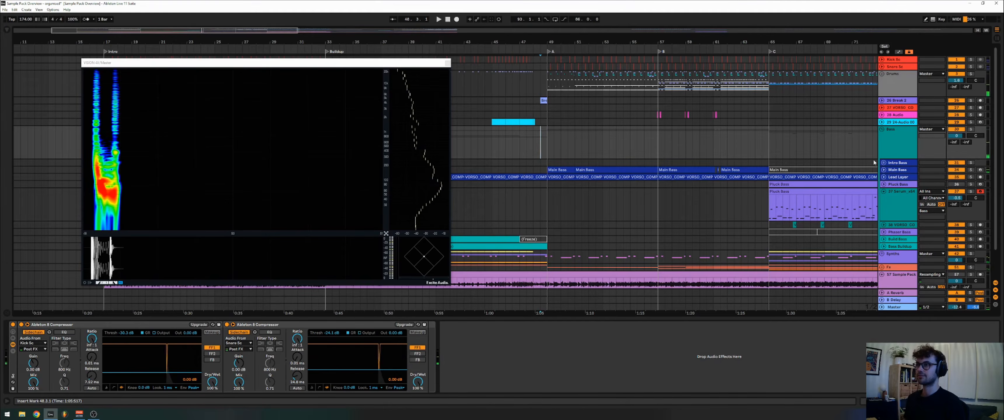
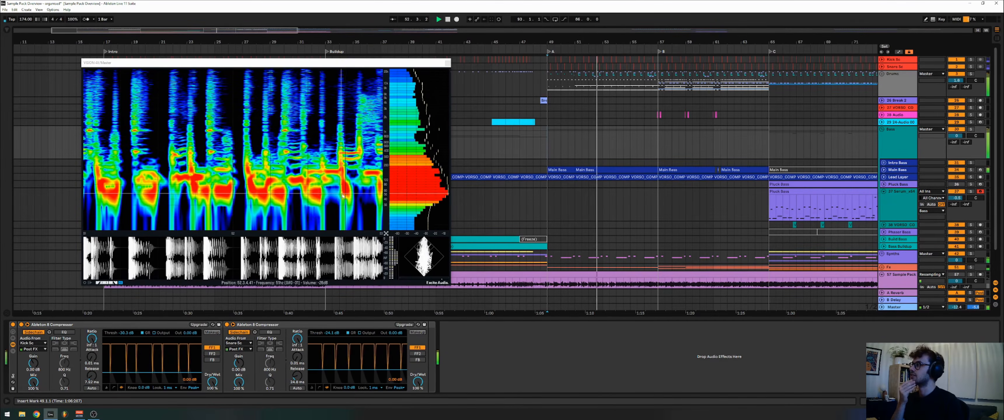
key(space)
click(609, 135)
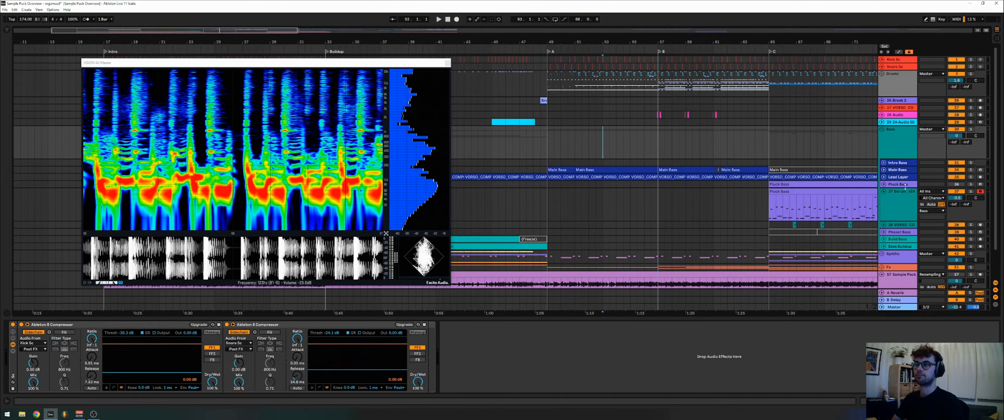
Unfold the Main Bass track, solo it and play its clips within section A.
click(892, 163)
click(891, 171)
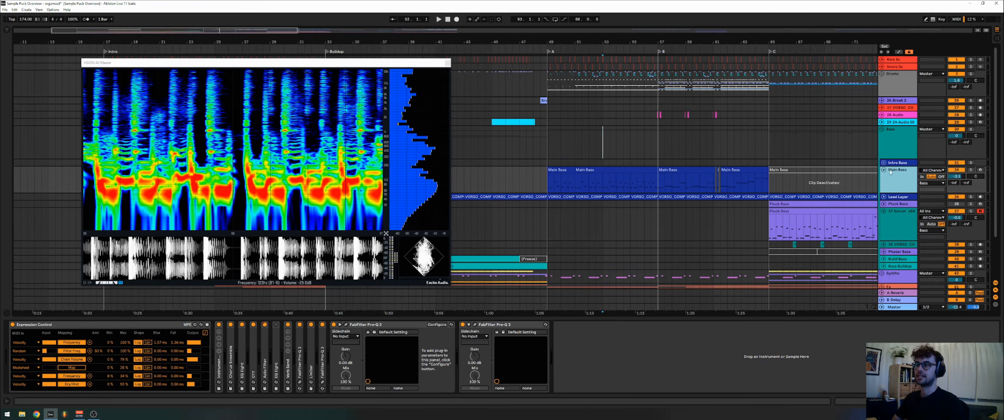
click(629, 186)
click(971, 170)
key(space)
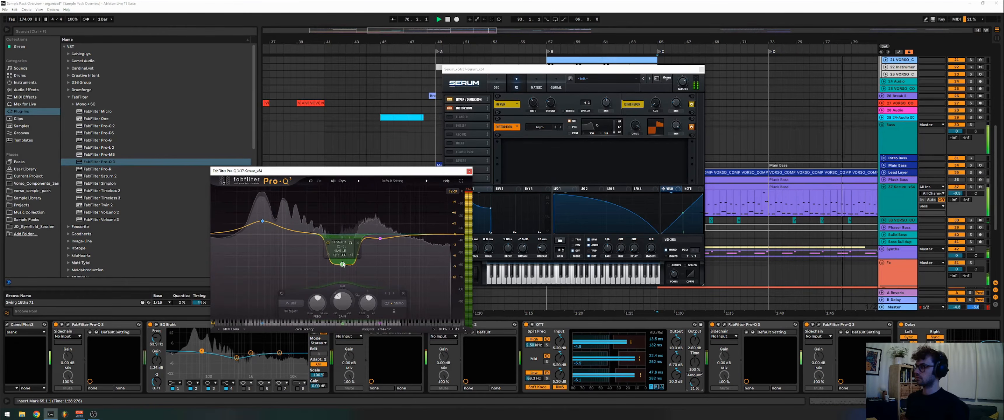
Close the Pro-Q 3 and Serum windows and bring up the end of the 37 Serum_x64 track's device chain.
click(470, 171)
click(702, 70)
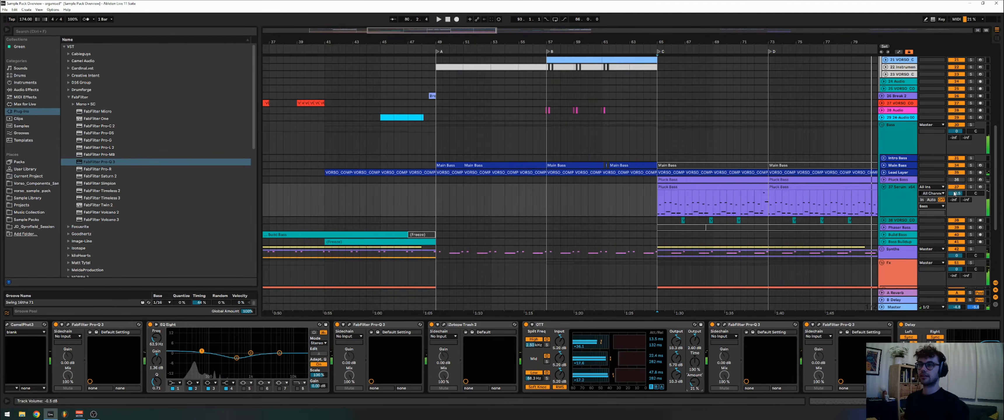
double_click(901, 189)
click(901, 180)
click(899, 173)
click(900, 180)
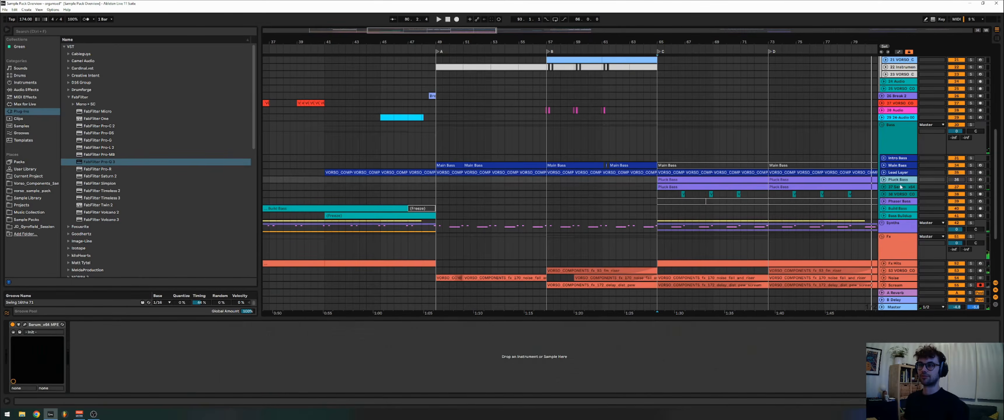
double_click(898, 188)
scroll(820, 187, right, 3)
scroll(822, 362, right, 6)
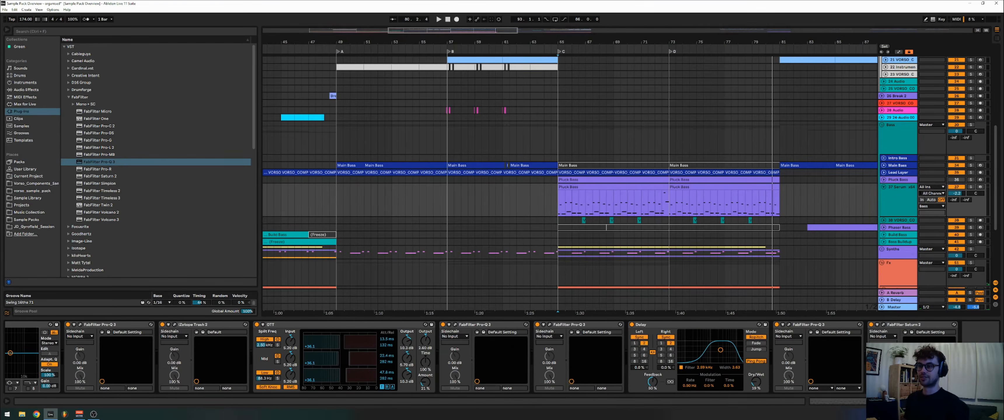
Add a high-cut band in the Pro-Q 3 before Saturn 2 while playing from bar 65, and close the plug-in.
click(790, 325)
scroll(663, 210, right, 1)
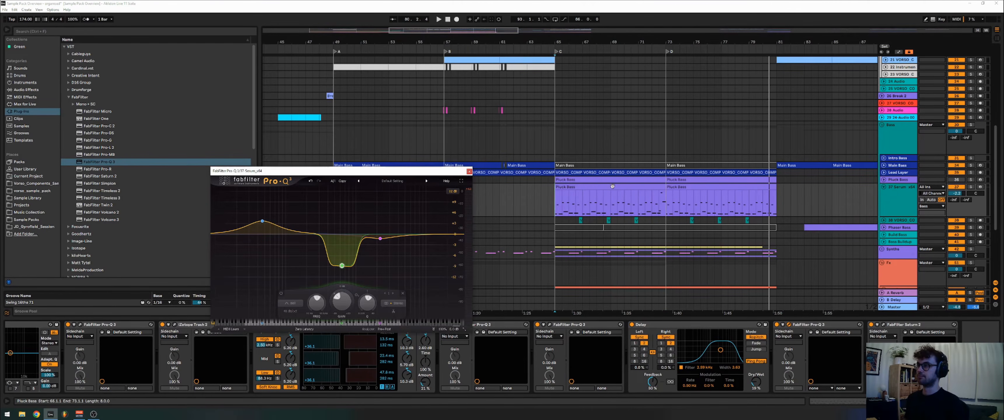
click(628, 187)
key(space)
drag(453, 234, 425, 235)
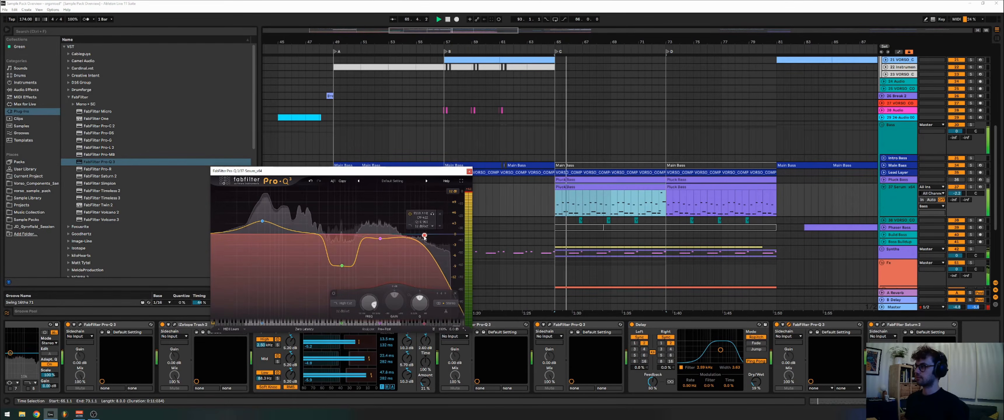
click(470, 171)
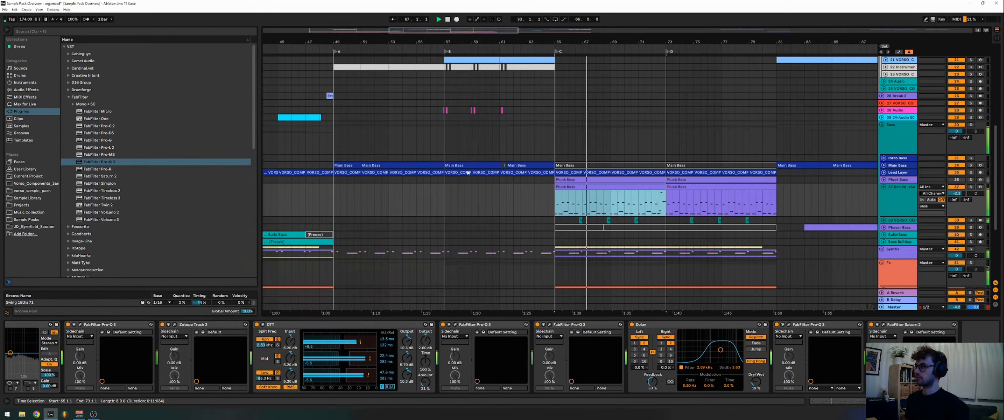
Solo the Synths group, stop playback and unfold its Lead Hit track to show the clips from bar 65.
click(917, 252)
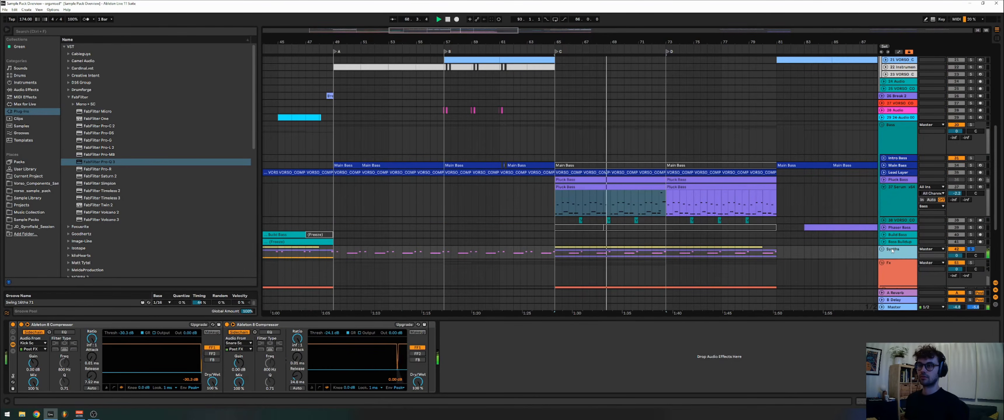
scroll(890, 171, down, 5)
key(space)
double_click(890, 166)
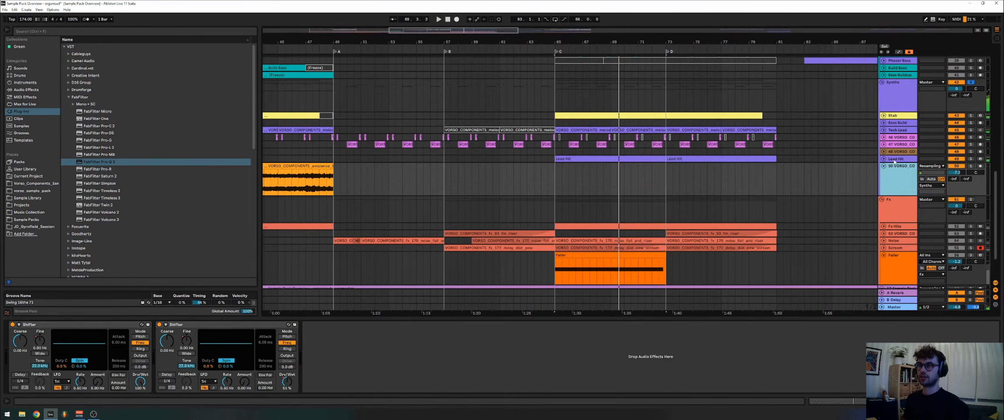
double_click(891, 160)
click(643, 160)
scroll(643, 160, up, 2)
Unfold the Tech Lead and Stab tracks and audition each soloed from section C.
double_click(900, 168)
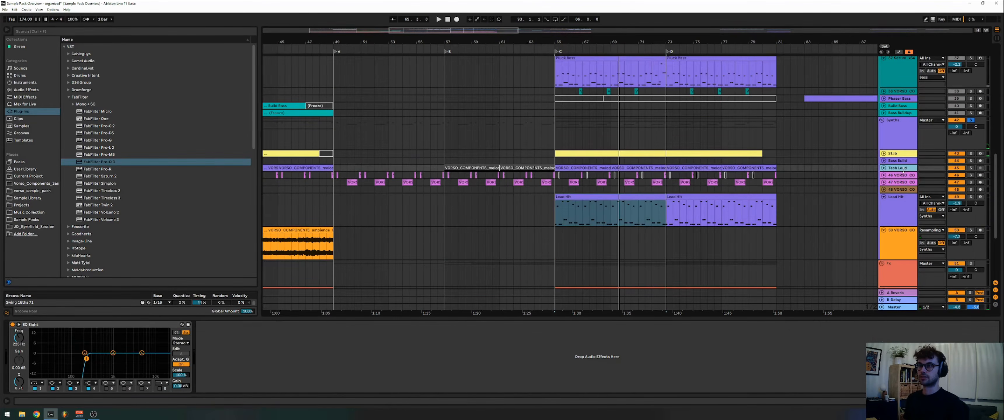
key(Up)
key(Up)
double_click(933, 155)
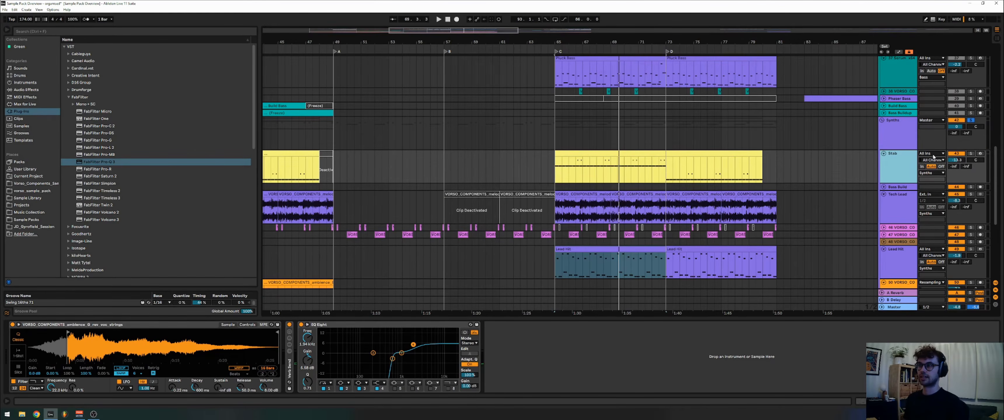
click(971, 154)
key(space)
click(971, 121)
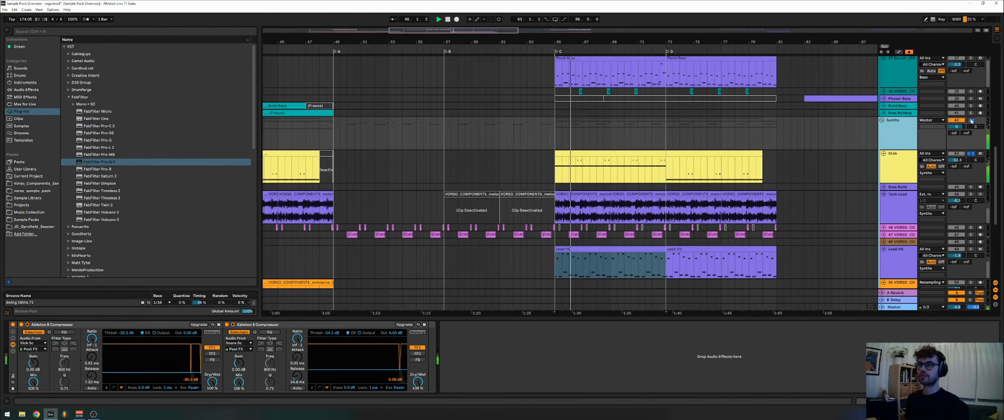
click(971, 194)
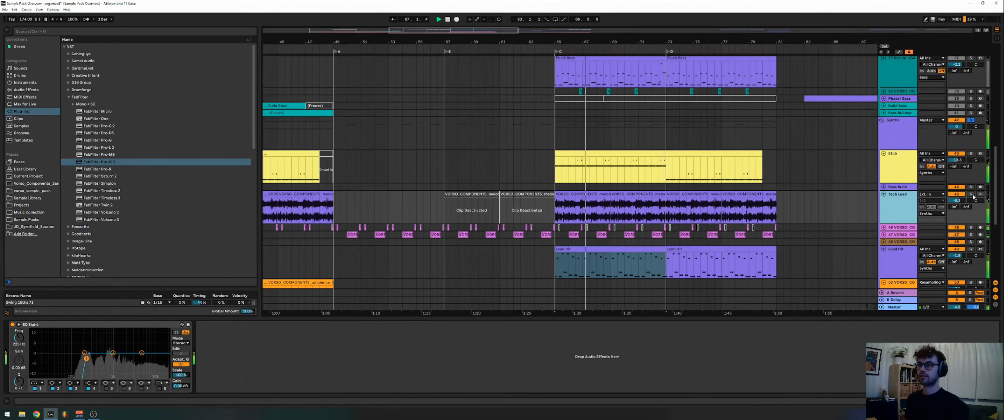
click(914, 204)
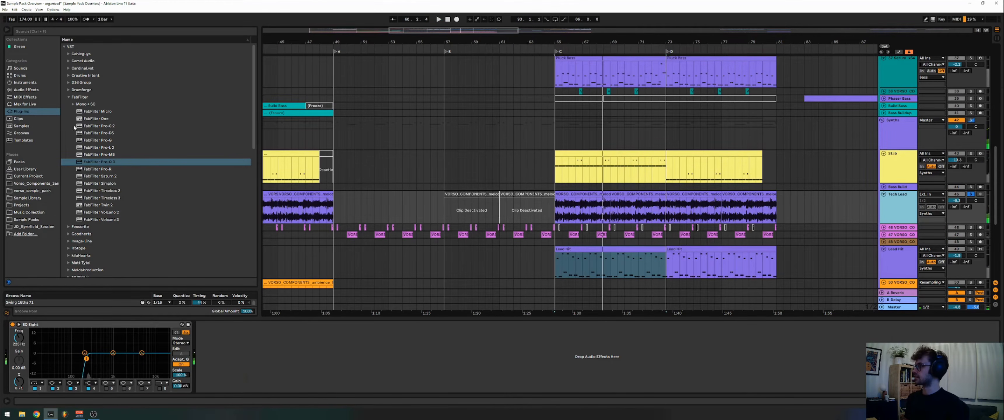
Add a second EQ Eight to Tech Lead and shape it as a band-pass, with a low cut at 637 Hz and a high cut.
click(26, 90)
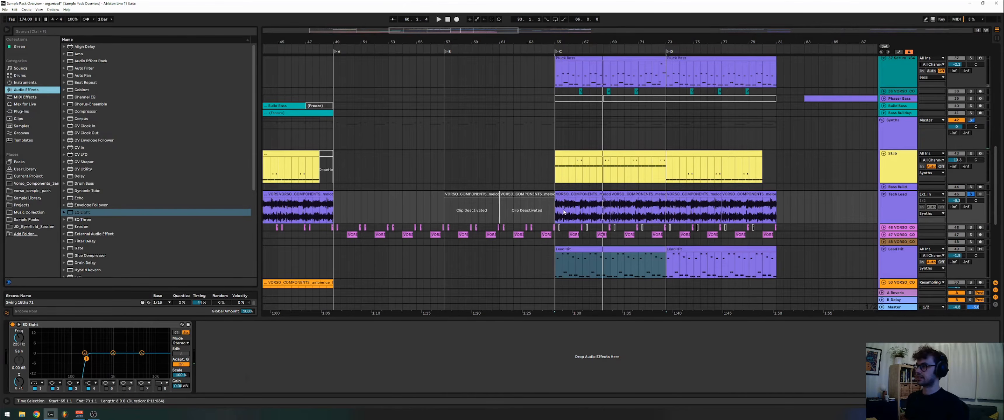
mouse_move(84, 213)
mouse_down()
mouse_move(390, 357)
mouse_move(325, 359)
mouse_up()
key(space)
click(350, 384)
click(350, 378)
drag(259, 343, 292, 359)
click(224, 383)
click(224, 345)
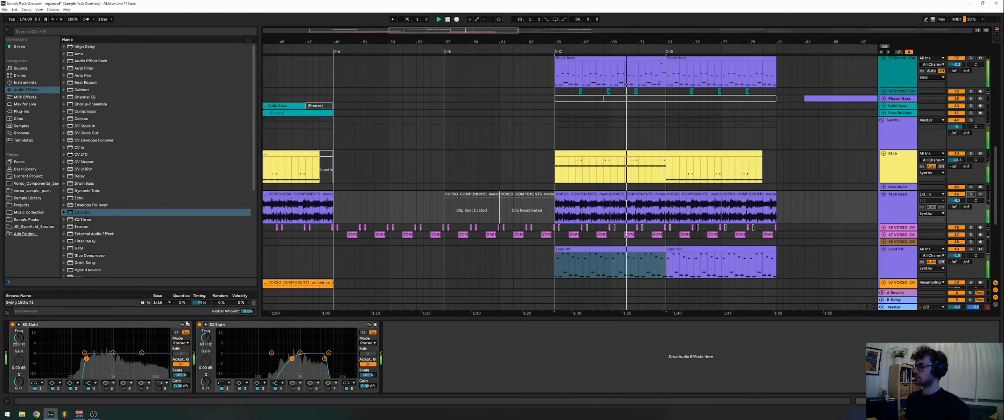
Turn off Tech Lead's second EQ Eight and automate its Device On to activate it just before section D.
click(199, 325)
key(a)
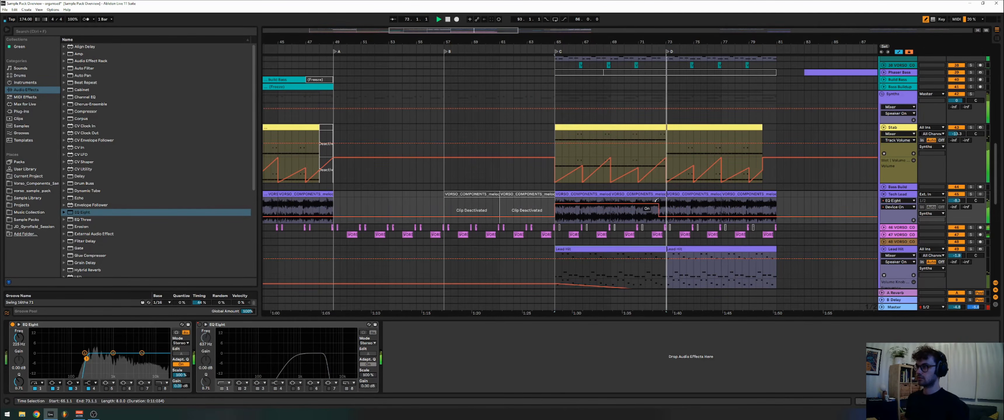
key(a)
scroll(665, 202, up, 3)
key(a)
key(a)
scroll(678, 164, up, 2)
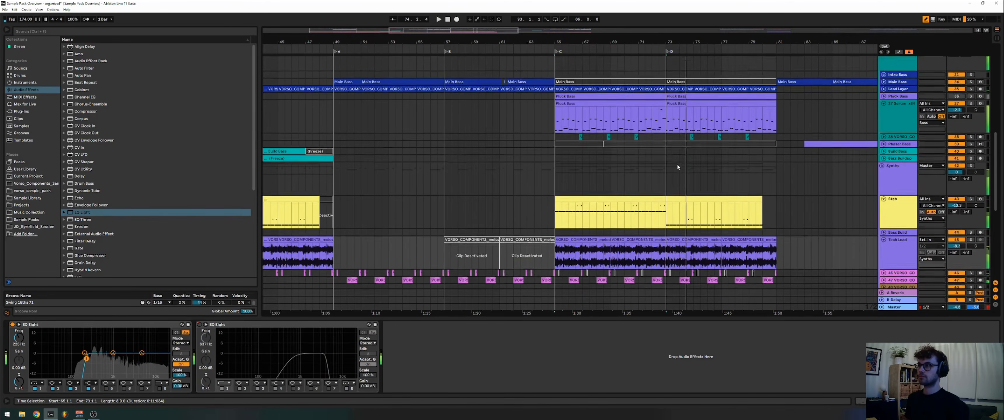
Insert an Auto Filter after the first Pro-Q 3 on the Serum bass track, play section D and toggle the filter with Device On automation shown.
key(space)
click(667, 142)
click(907, 155)
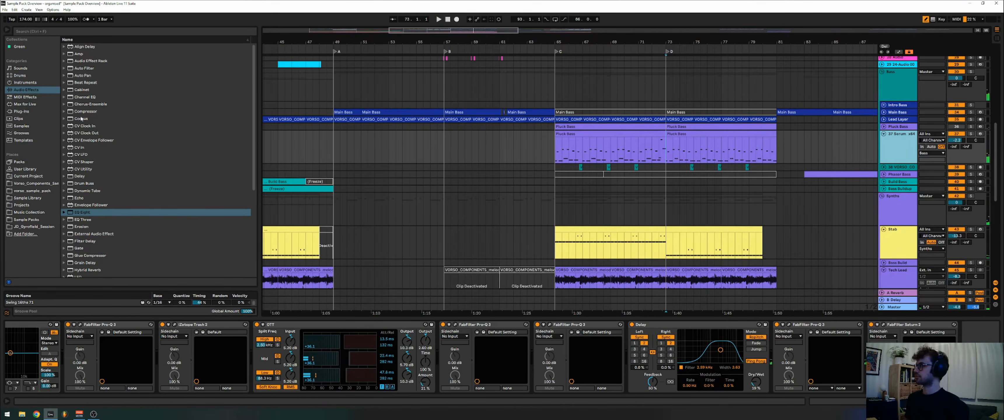
drag(93, 70, 268, 377)
key(space)
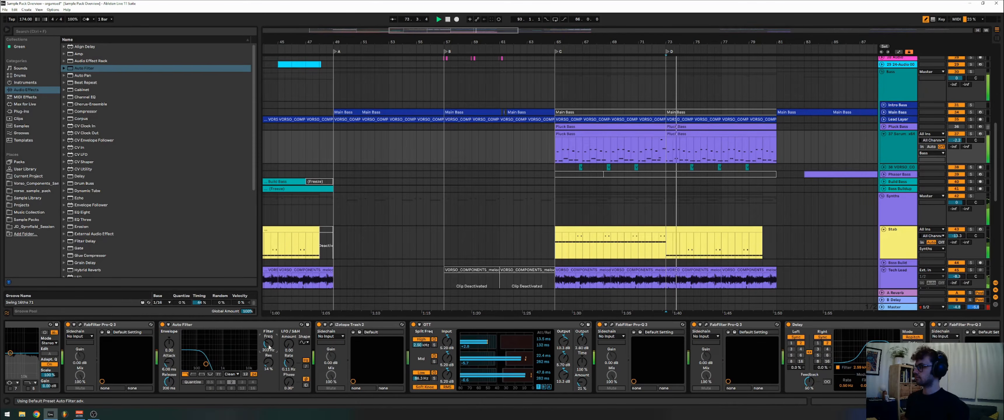
click(164, 328)
key(a)
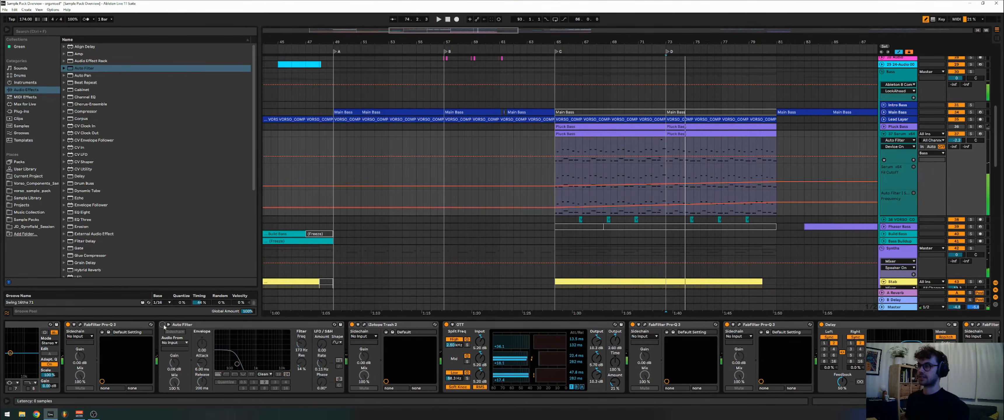
click(162, 325)
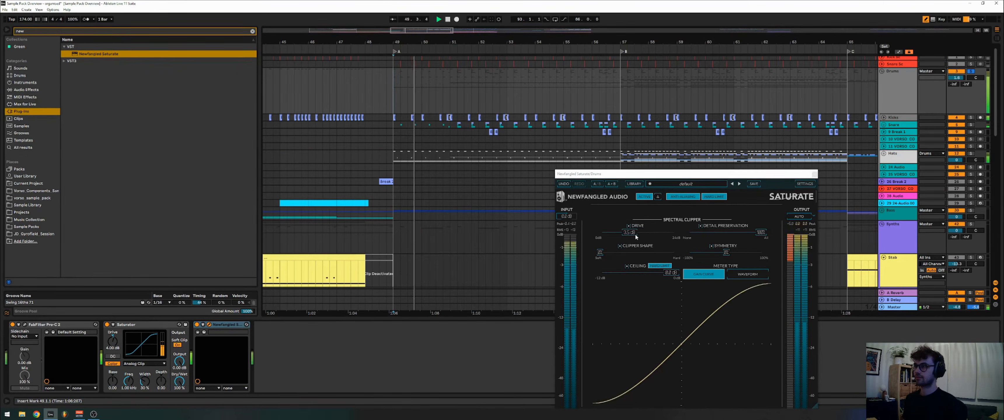
Raise Drive and adjust Clipper Shape in Newfangled Saturate on the Drums group, compare it with bypass, and lower Drive.
drag(635, 233, 647, 255)
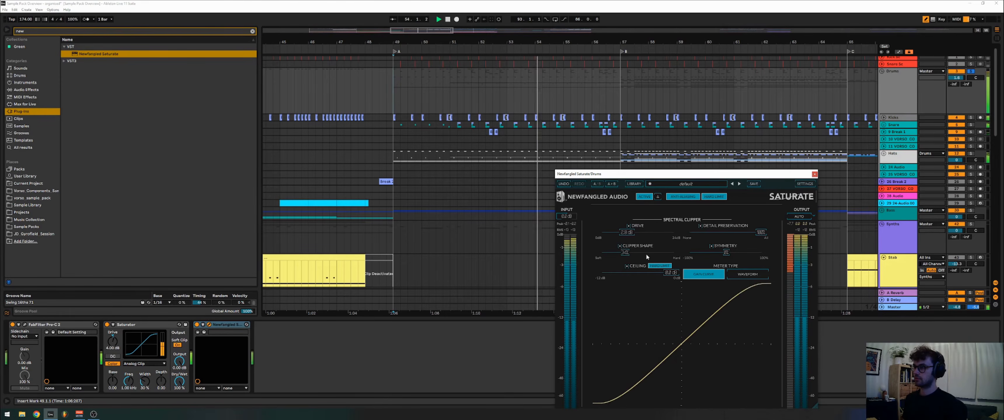
click(197, 326)
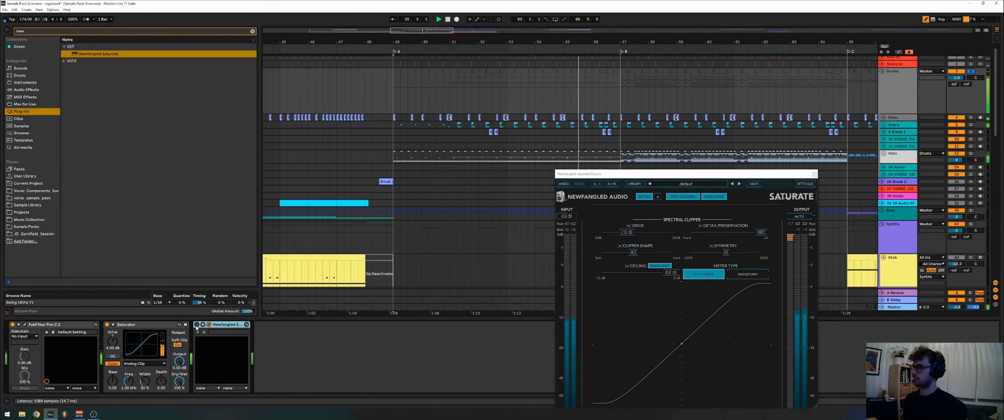
click(197, 325)
key(space)
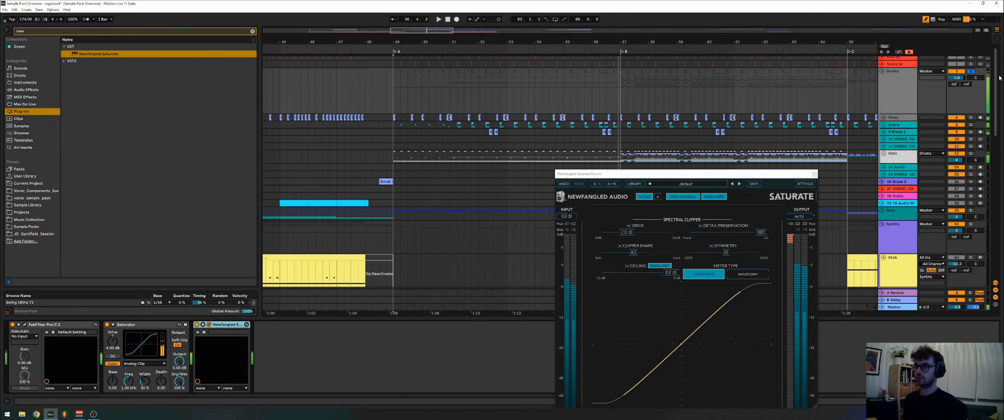
drag(625, 232, 620, 236)
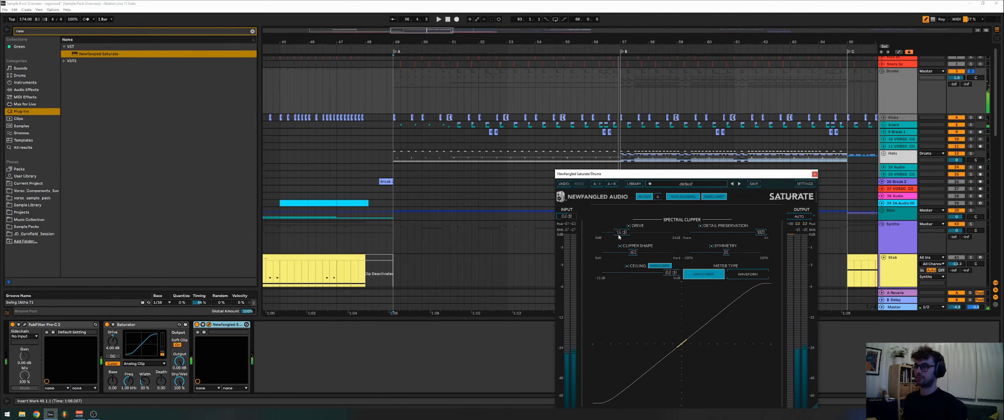
Unsolo and fold the Drums group, close the Saturate window and play the full mix.
click(972, 72)
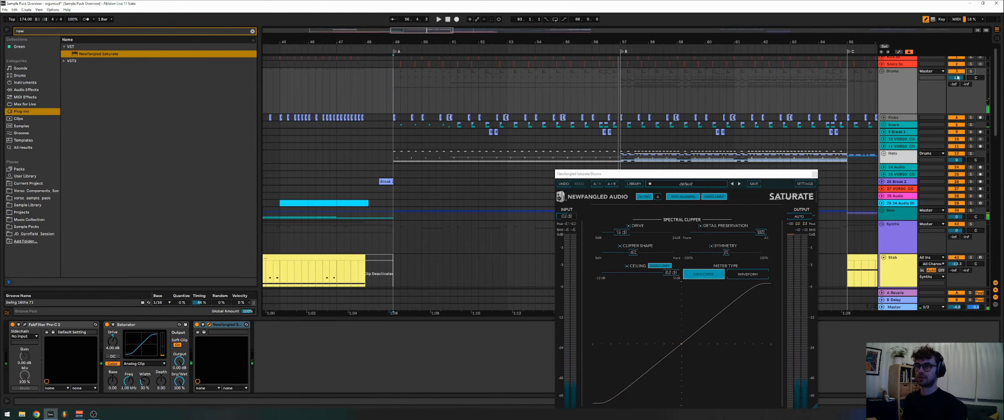
click(882, 71)
click(815, 174)
key(space)
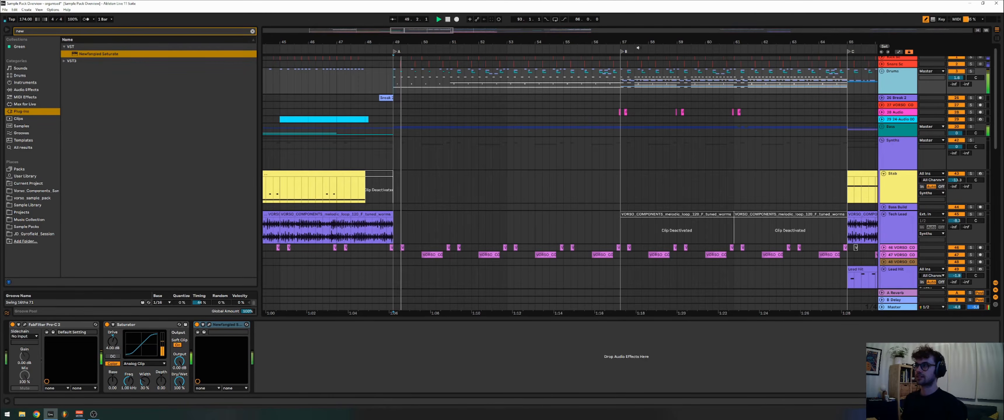
Fold the Synths group and adjust the Master volume slightly during playback.
drag(638, 42, 639, 39)
click(882, 141)
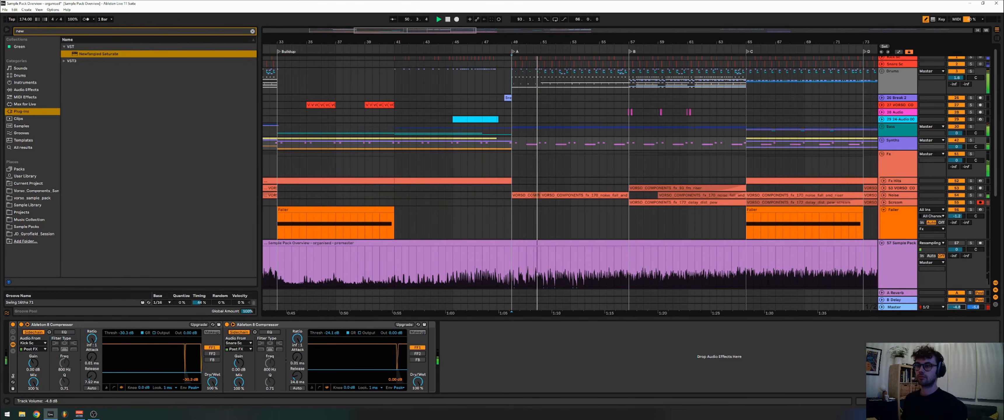
drag(954, 311, 953, 308)
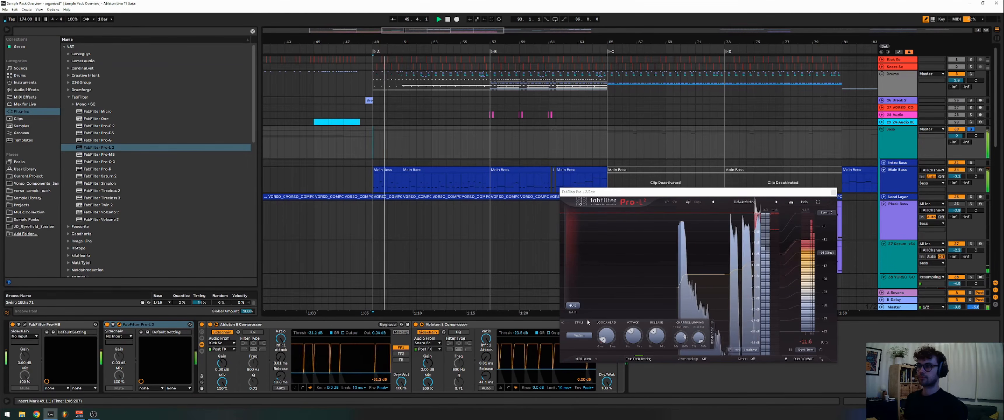
Change the limiting style and adjust the attack in Pro-L 2 on the soloed Bass group.
click(579, 336)
click(584, 343)
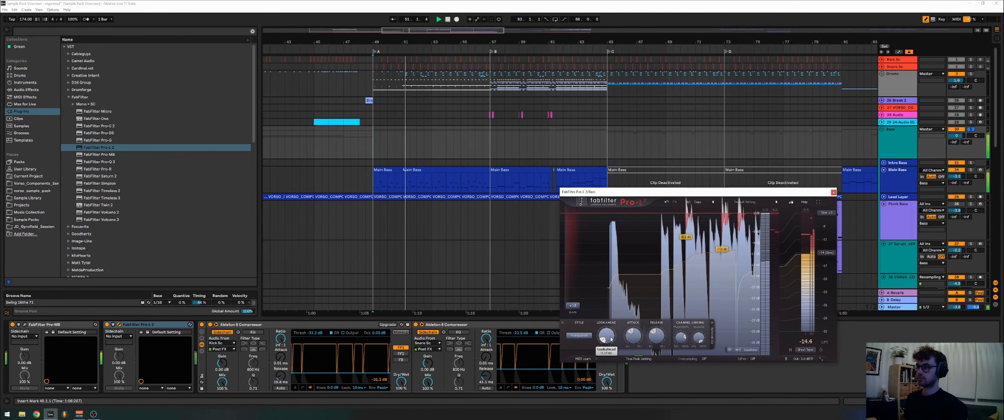
drag(634, 336, 645, 404)
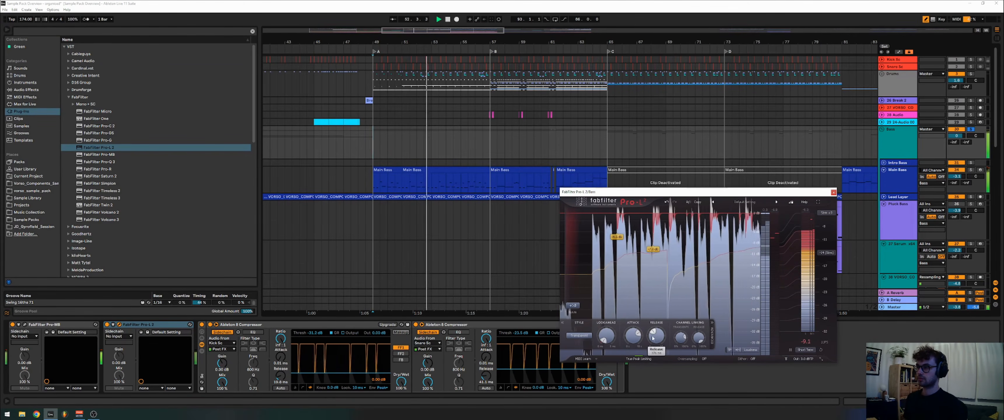
drag(634, 336, 648, 282)
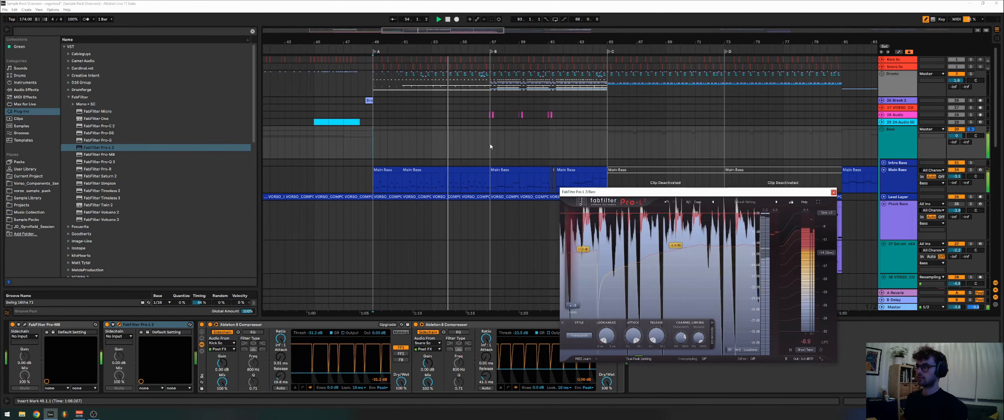
Restart playback around section B and fine-tune the lookahead of the Bass group's Pro-L 2.
click(483, 148)
key(space)
key(space)
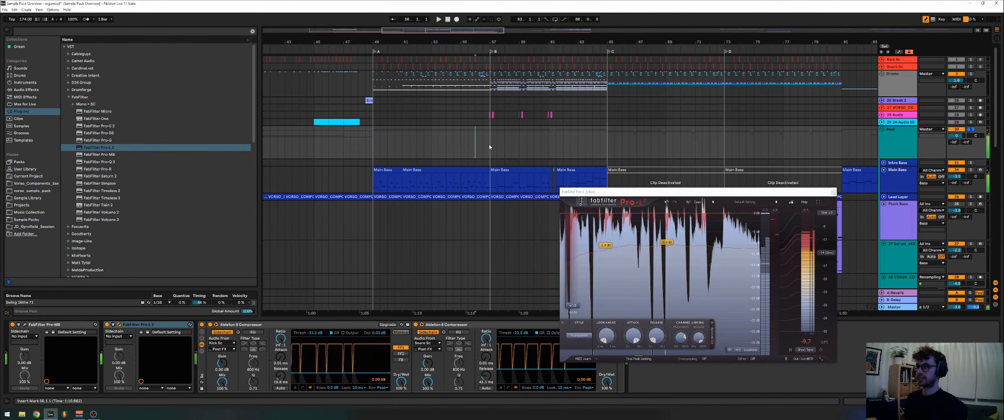
drag(610, 338, 612, 332)
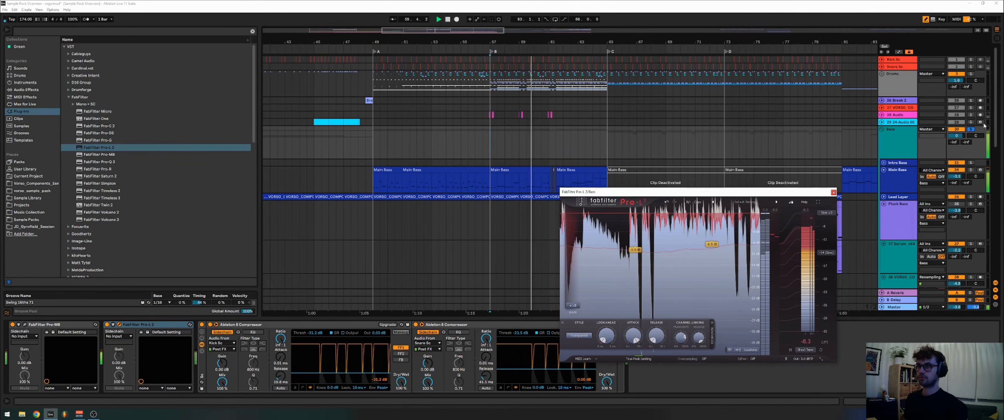
Close the Pro-L 2 window and fold the Bass and Fx groups.
click(834, 193)
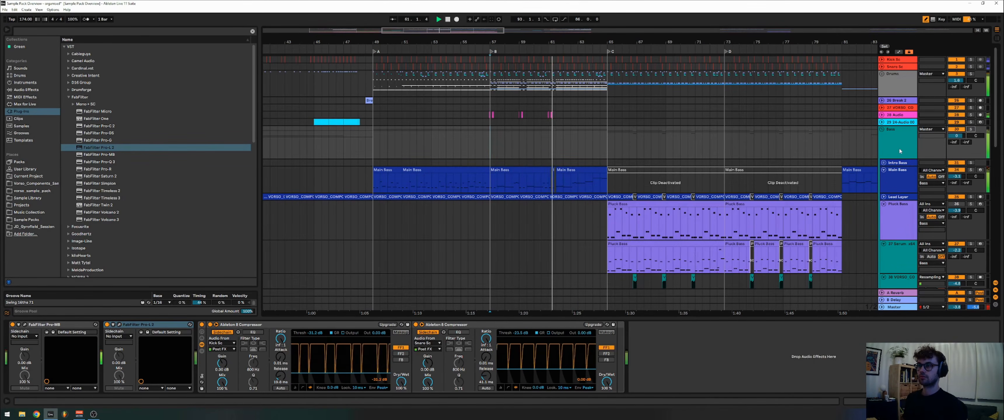
click(882, 129)
click(894, 144)
click(882, 157)
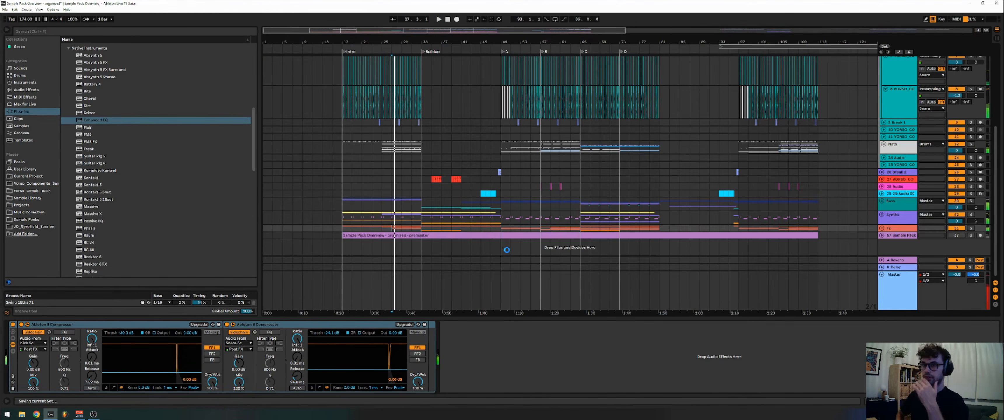
Place the playback start at section A and play the full mix briefly.
click(507, 252)
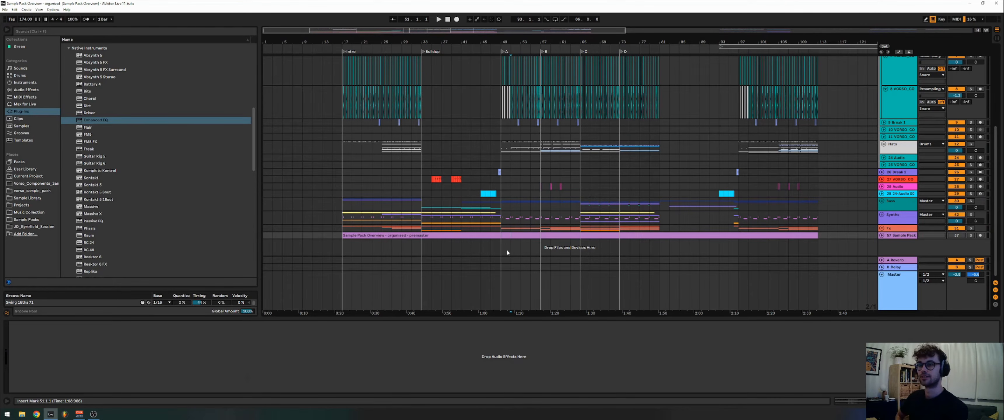
click(504, 181)
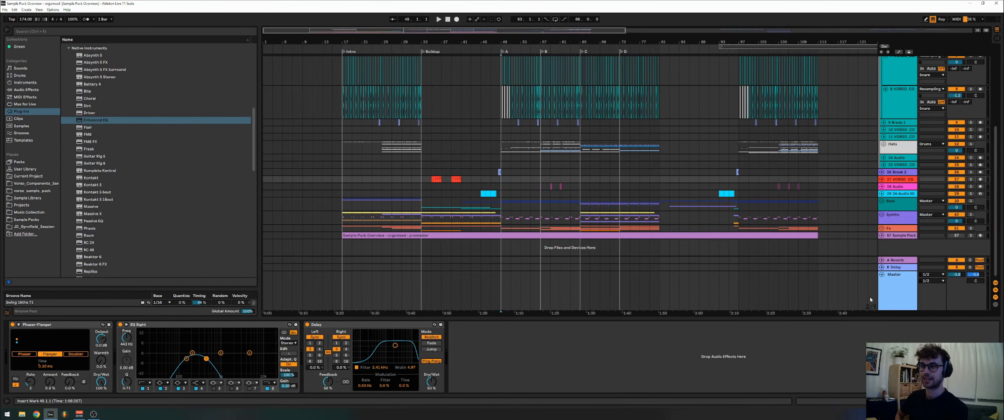
click(499, 214)
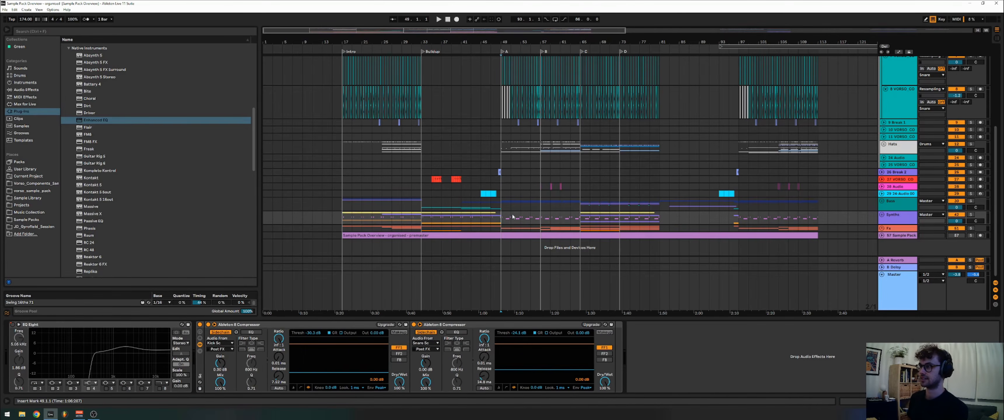
key(space)
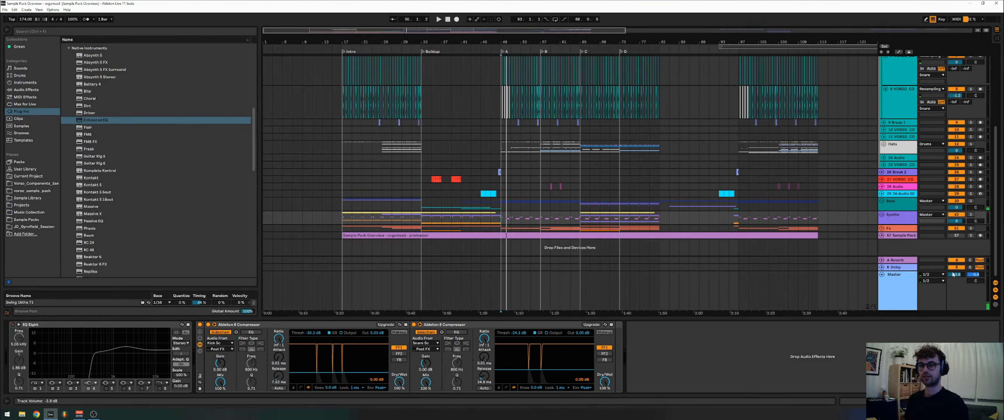
Lower the Master volume to about -4.7 dB and show the Master track's device chain.
drag(957, 274, 957, 296)
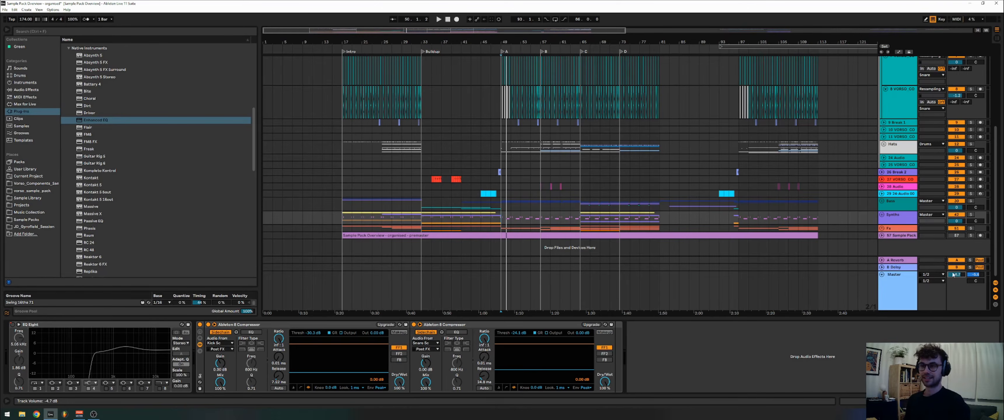
click(915, 282)
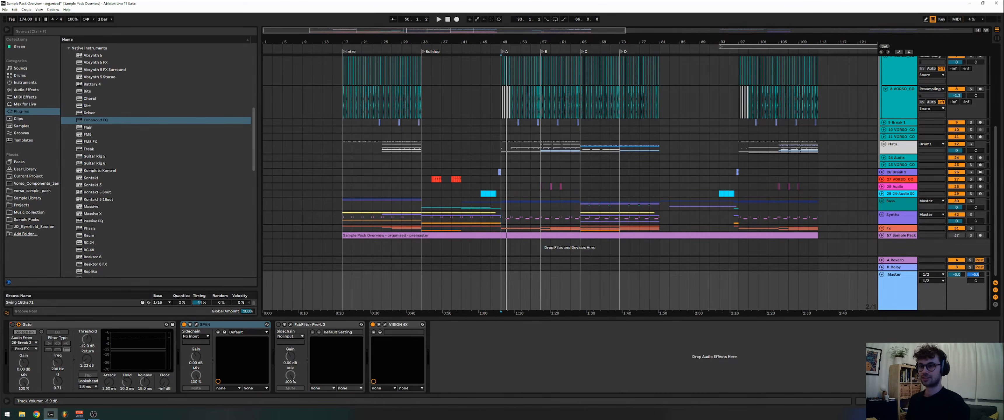
drag(509, 217, 501, 194)
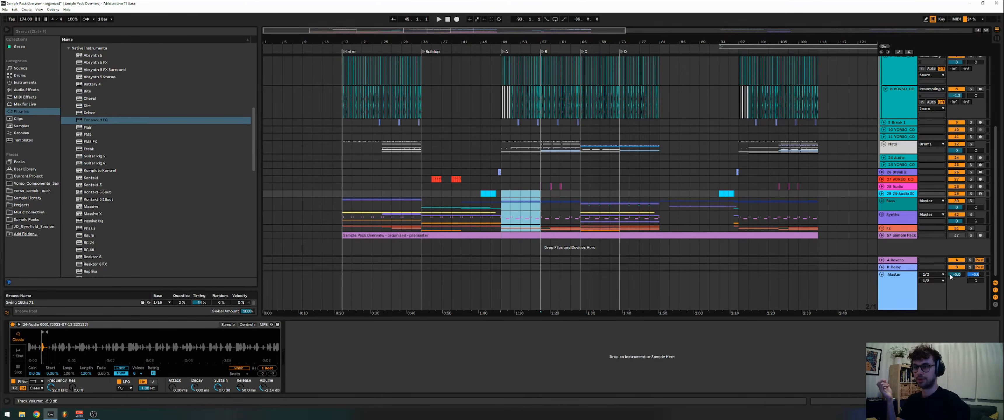
drag(951, 275, 951, 269)
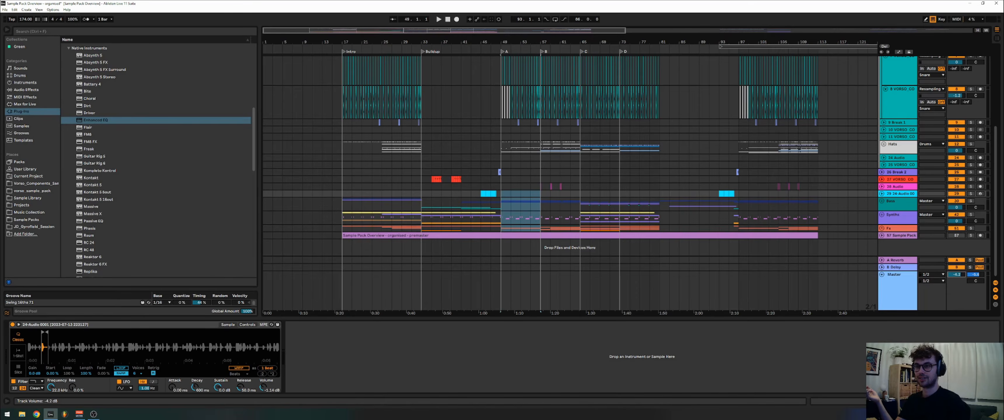
click(892, 279)
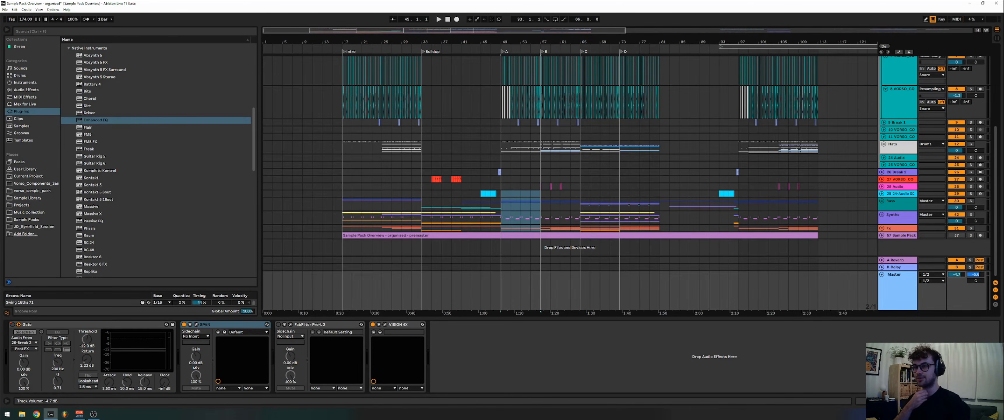
Unfold the Bass group, show the Main Bass device chain and select its clip starting at bar 51.
click(892, 208)
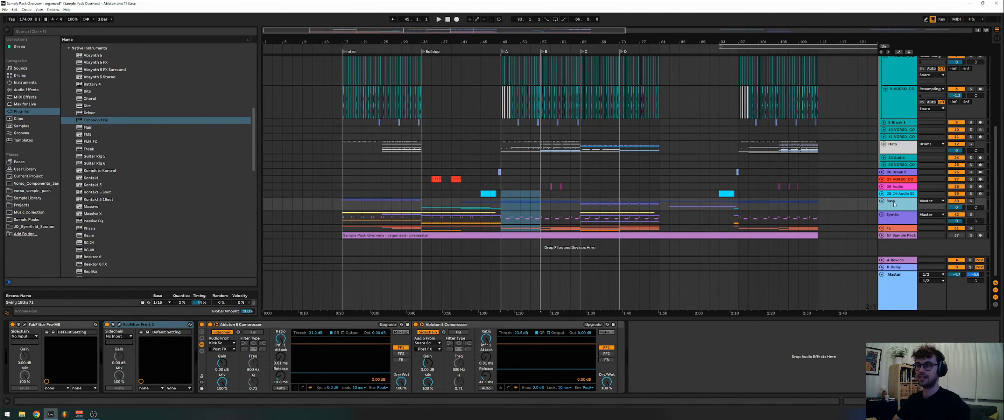
key(u)
click(896, 248)
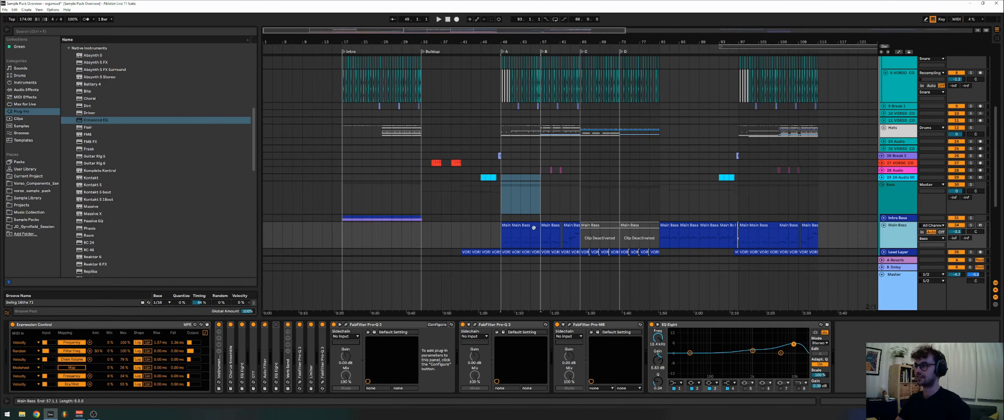
click(534, 228)
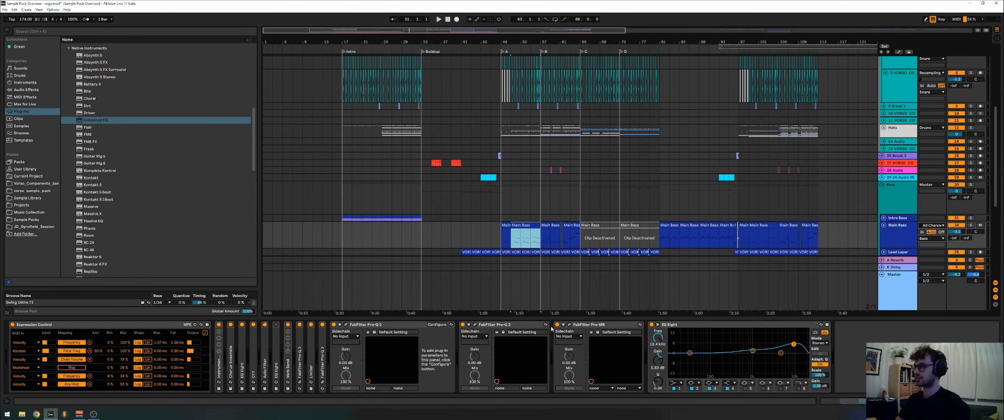
Fold the Drums and Bass groups, and show the Drums group's device chain.
scroll(553, 241, up, 5)
click(896, 90)
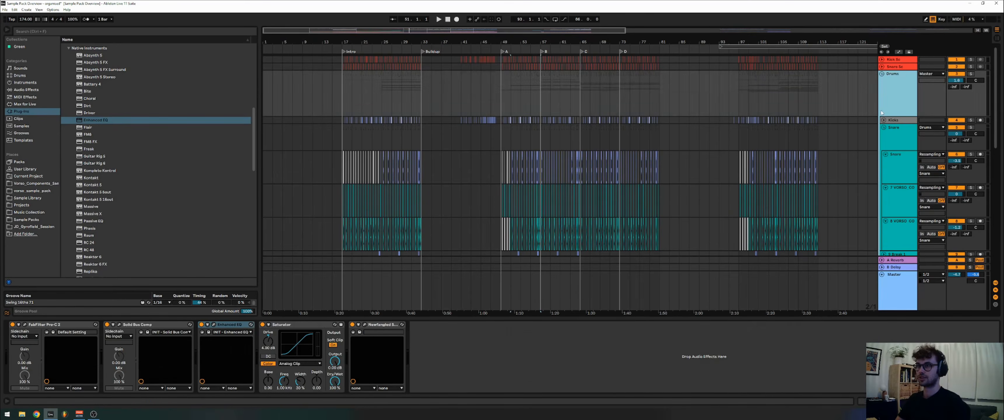
key(u)
scroll(590, 183, down, 2)
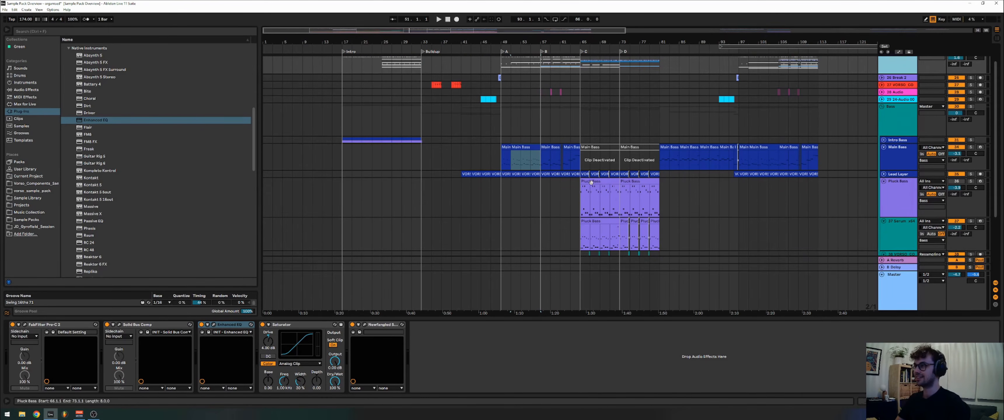
click(908, 135)
key(u)
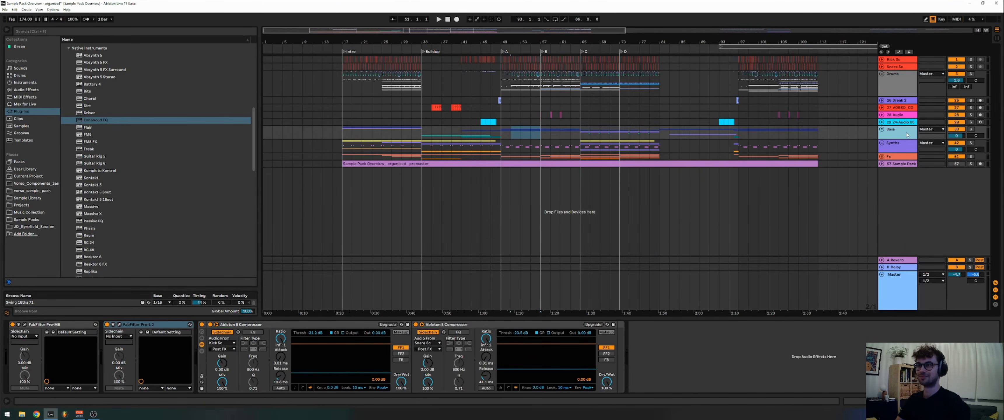
click(901, 96)
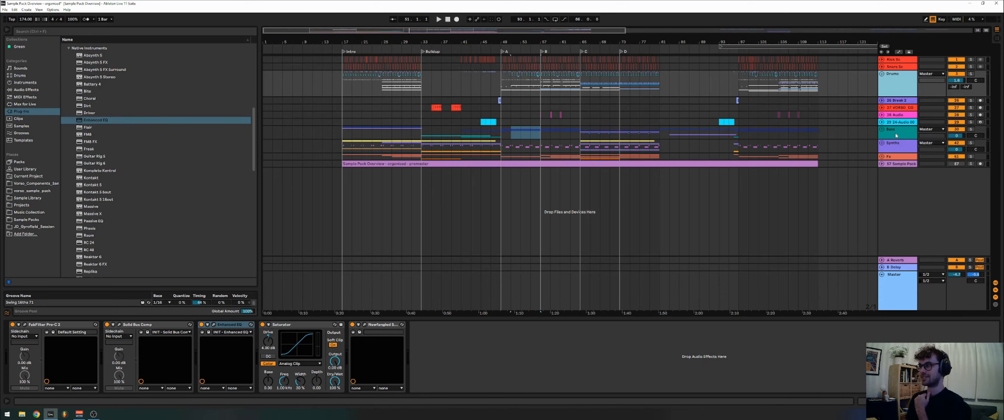
Find Newfangled Saturate by searching the plug-ins for "sat" and insert it at the start of the Master device chain.
click(894, 280)
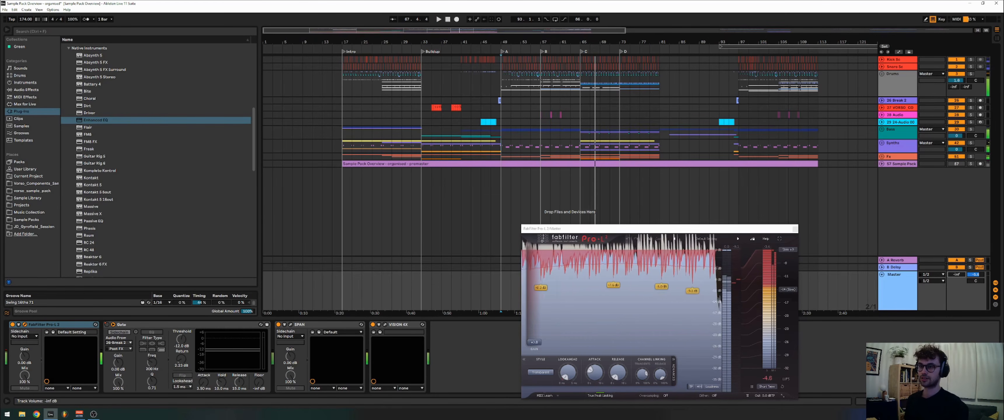
click(26, 89)
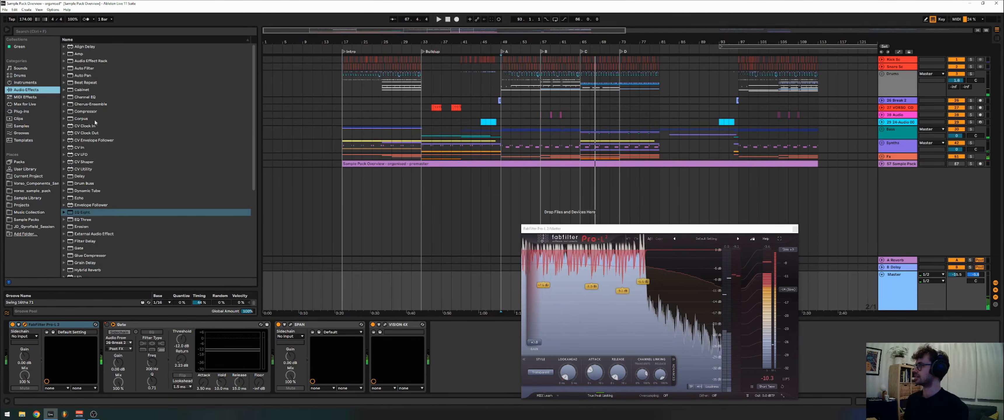
scroll(105, 191, down, 5)
click(40, 30)
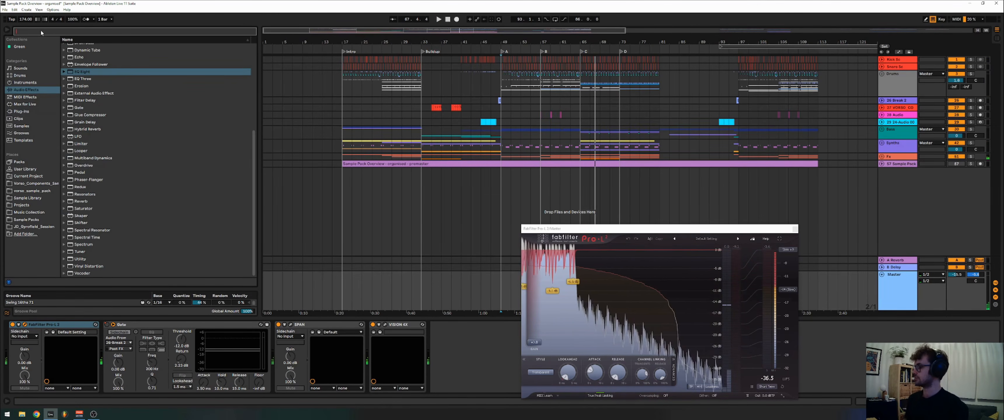
text(eat)
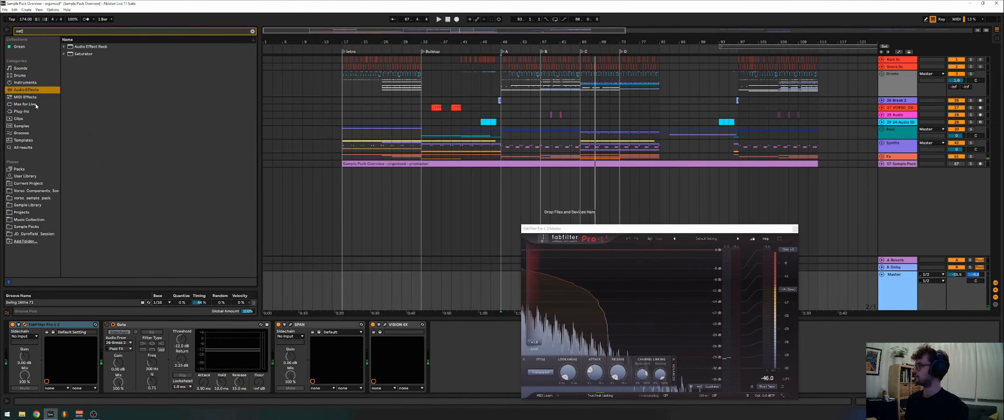
click(35, 111)
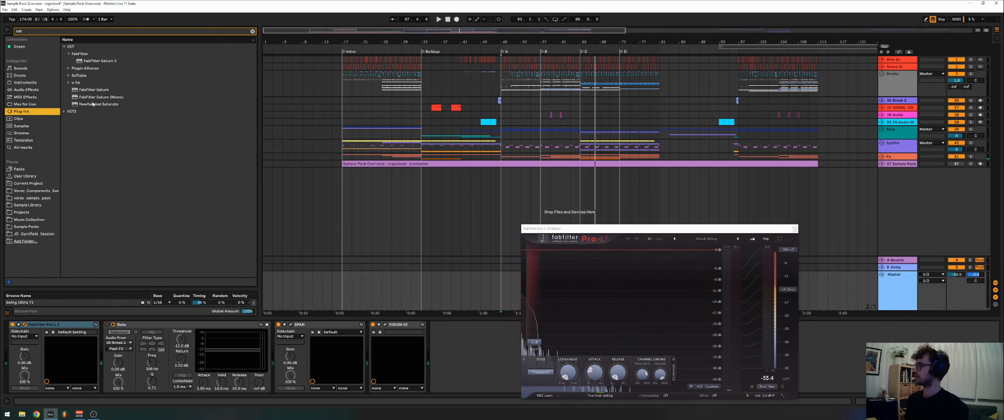
drag(91, 104, 122, 319)
Arrange the Saturate and FabFilter Pro-L 2 windows side by side and play the mix from section A.
click(497, 138)
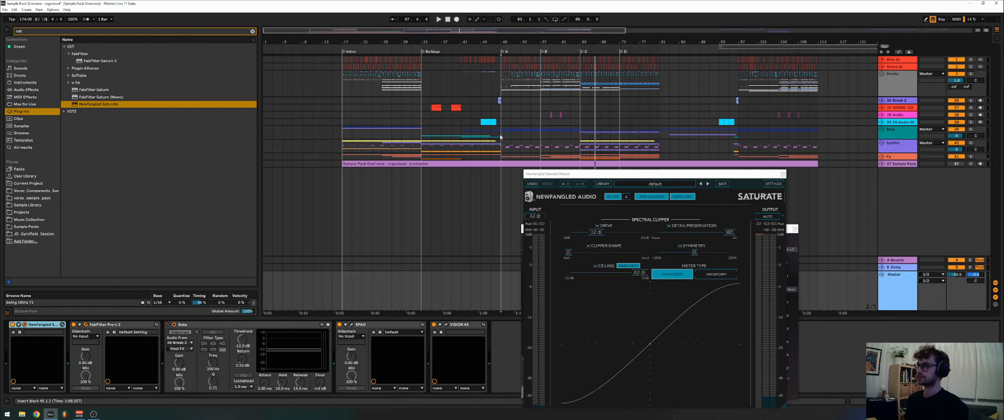
drag(634, 176, 385, 146)
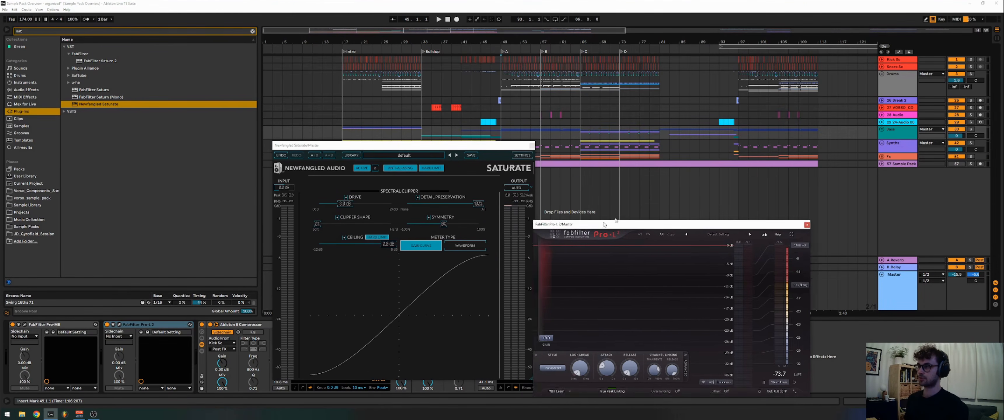
drag(607, 229, 670, 196)
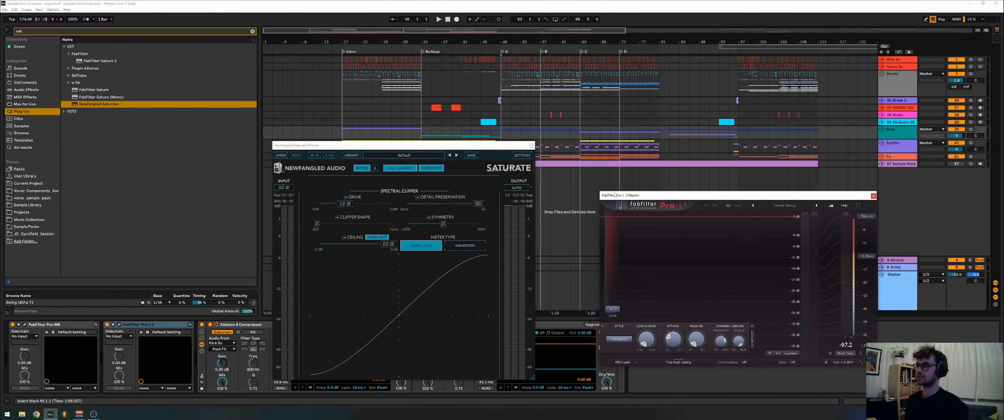
drag(614, 195, 605, 162)
drag(468, 145, 549, 184)
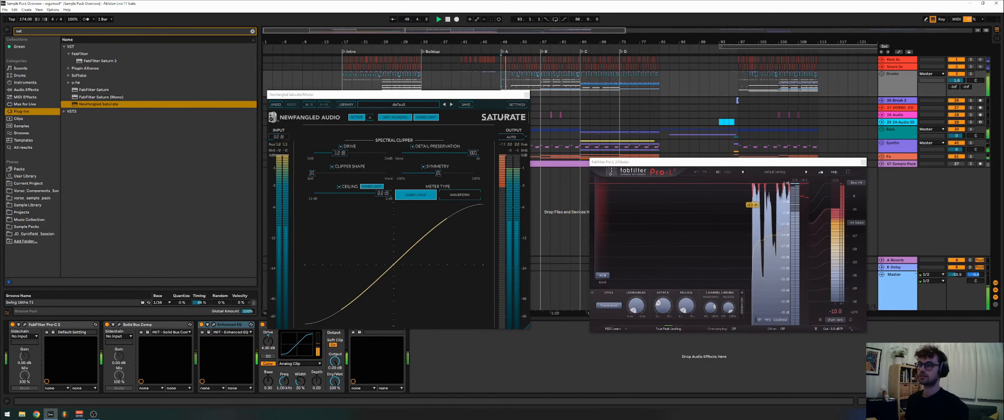
Adjust Saturate's drive and set a harder clipper shape on the Master while the mix plays, and stop playback.
click(908, 274)
click(882, 274)
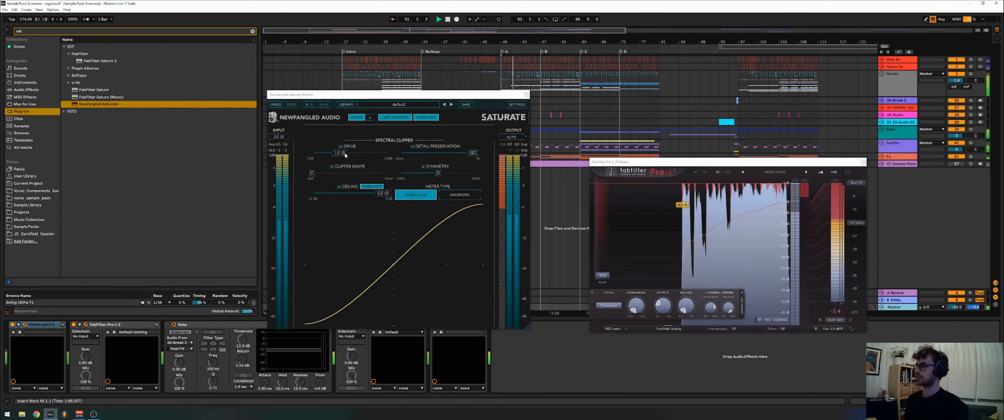
drag(346, 155, 373, 180)
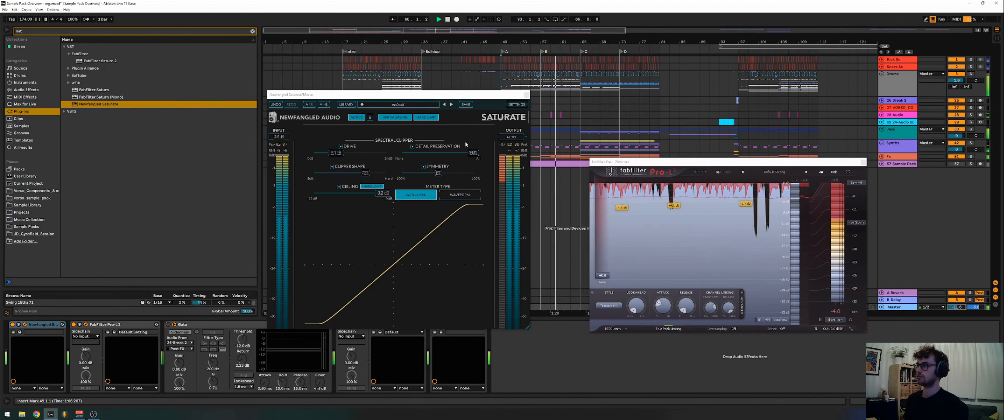
key(space)
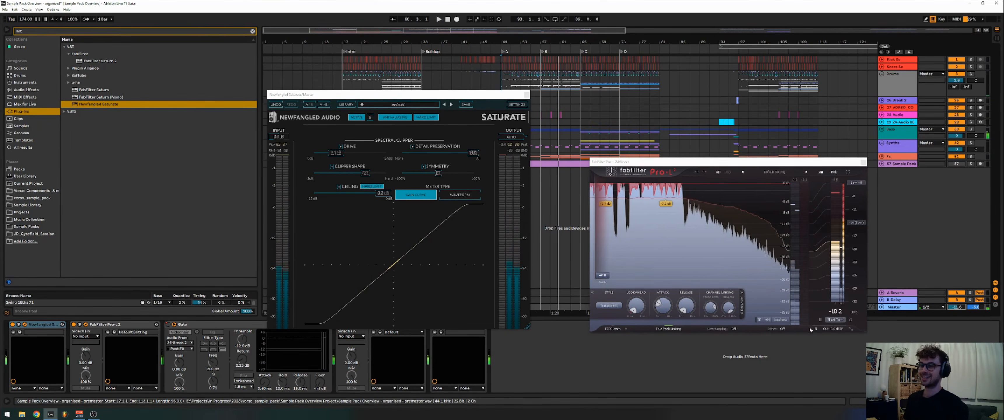
Clear the browser search and add Utility before Saturate on the Master, with its gain set to -4 dB.
click(35, 32)
key(BackSpace)
click(27, 90)
drag(89, 259, 39, 349)
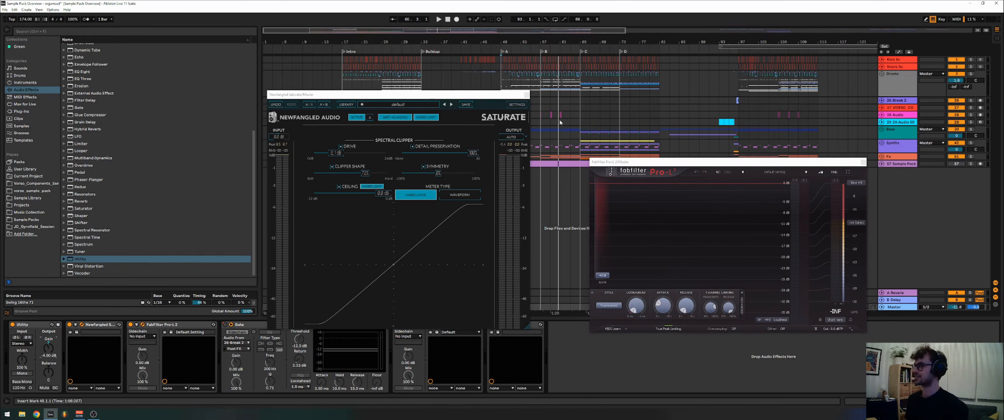
click(514, 88)
key(space)
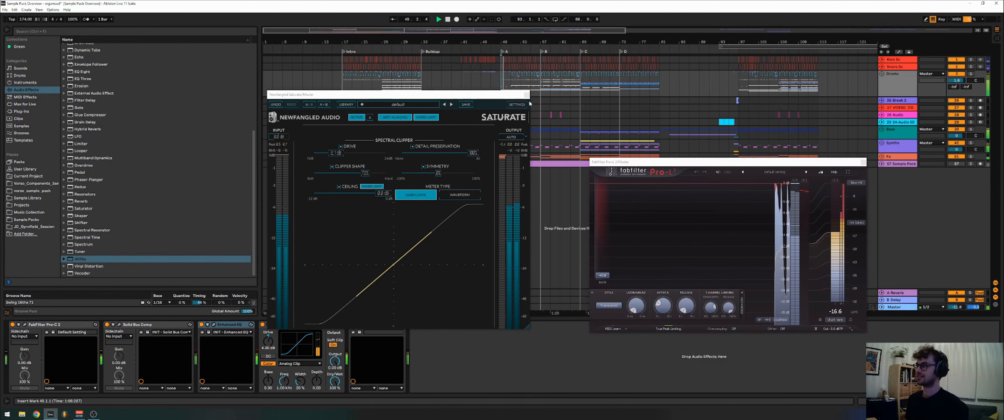
click(904, 307)
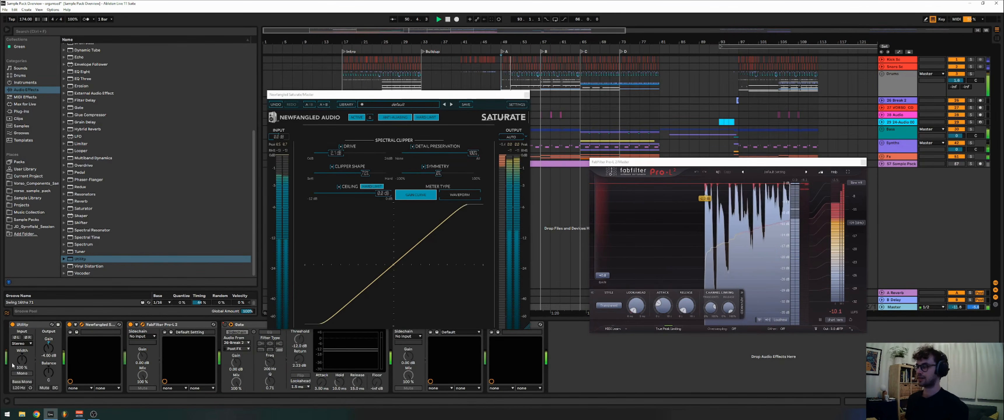
click(50, 349)
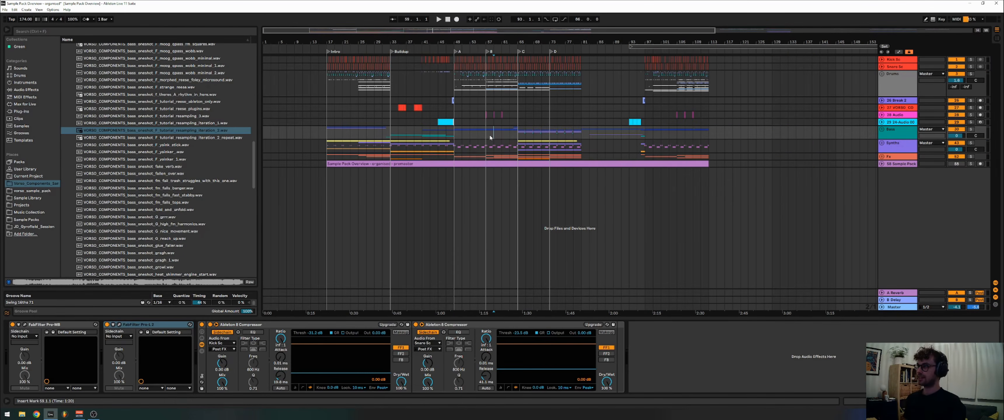
Show the Synths group's device chain at section A and return to the start of the Vorso bass sample list.
click(456, 144)
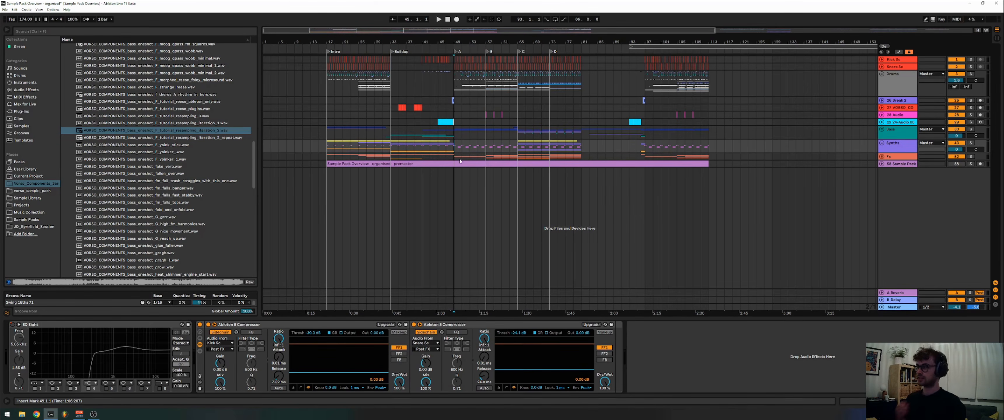
scroll(190, 134, up, 15)
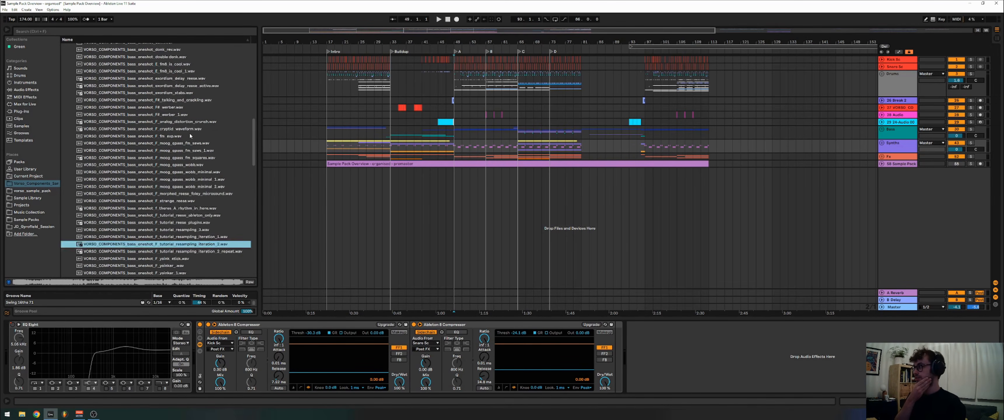
scroll(207, 129, up, 5)
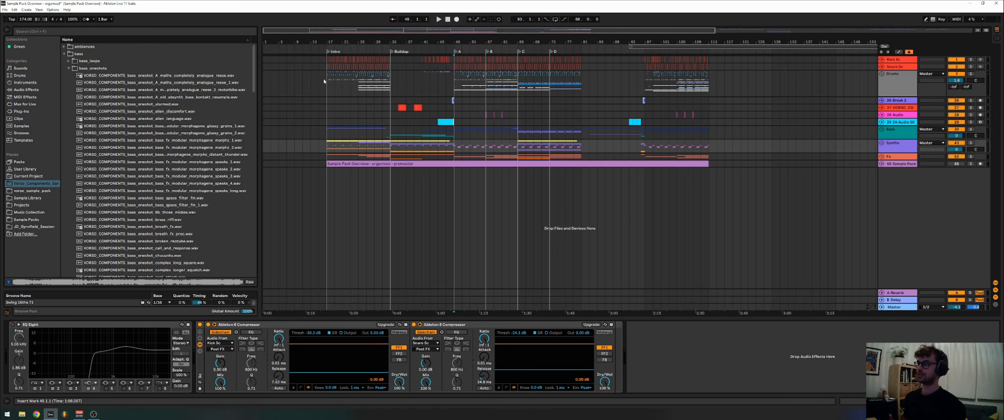
Show the Drums group's device chain, and unfold the Bass group to expand its Main Bass track.
click(359, 84)
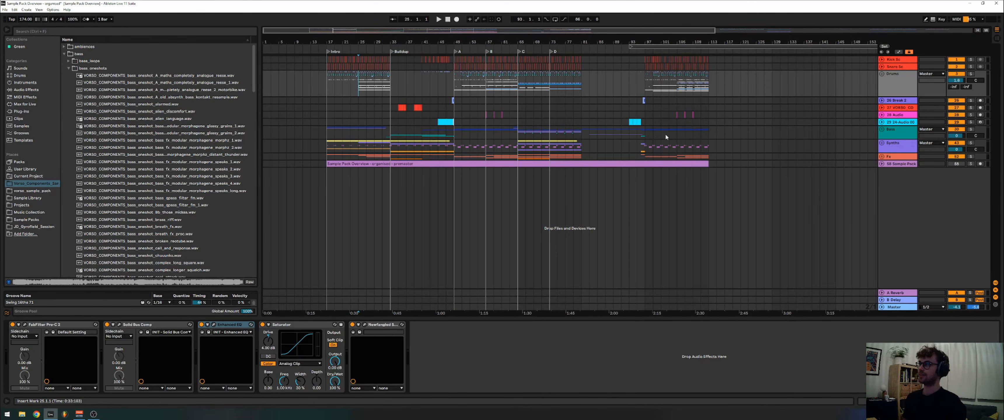
click(896, 136)
key(Right)
key(Down)
key(Down)
key(Down)
key(Right)
key(Up)
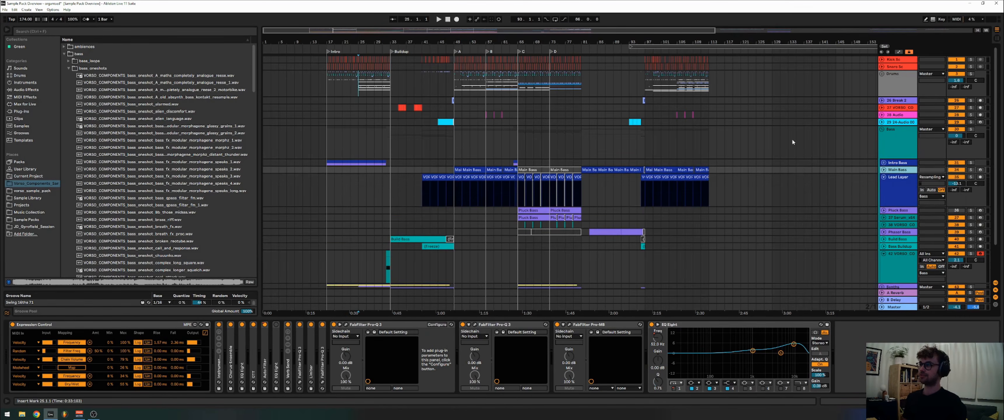
key(Right)
Solo the Main Bass track and play it briefly from section B.
click(455, 204)
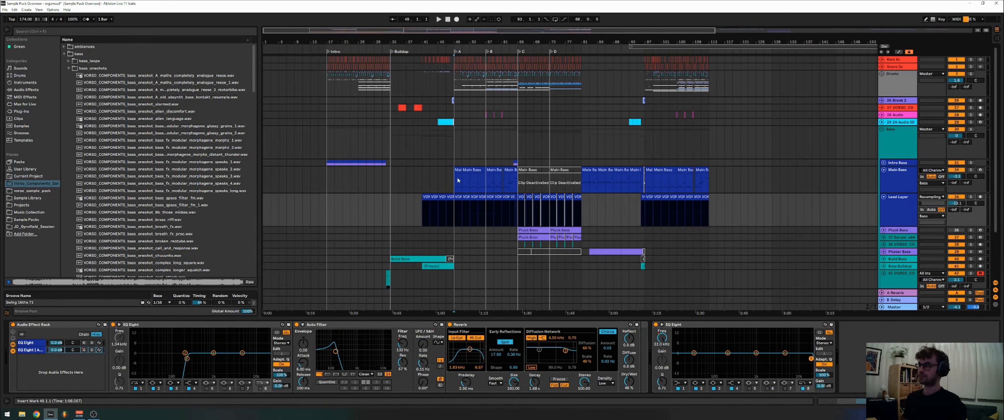
click(960, 168)
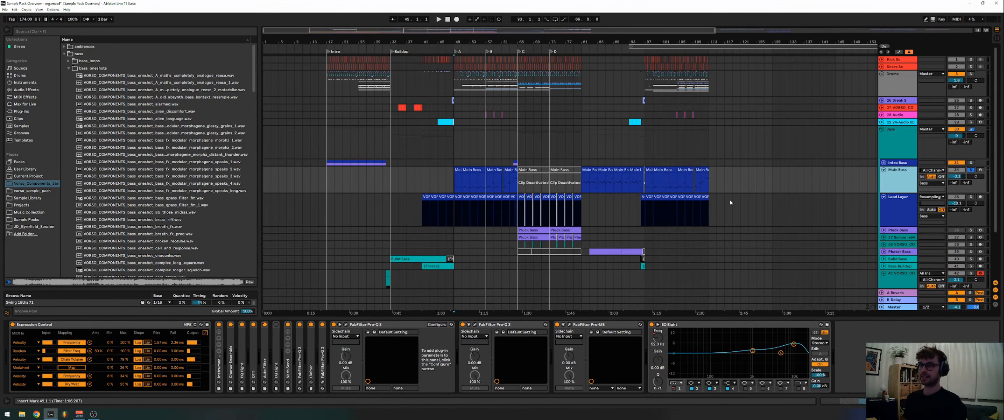
click(483, 185)
key(space)
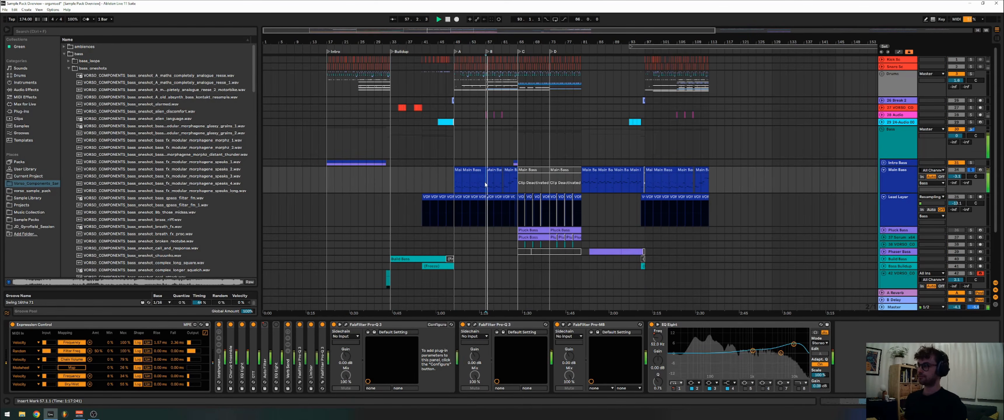
key(space)
Fold the Bass group, and unfold the Synths group to examine its tracks and the Stab clip in the buildup.
click(896, 179)
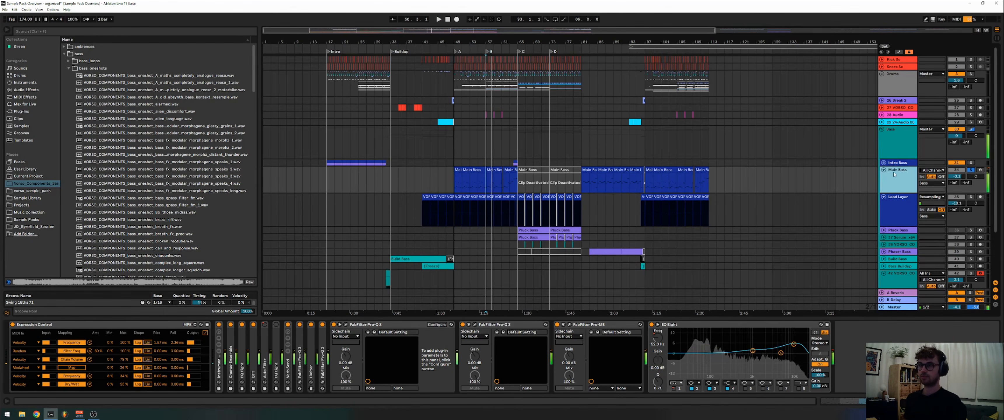
double_click(894, 143)
click(895, 146)
double_click(895, 145)
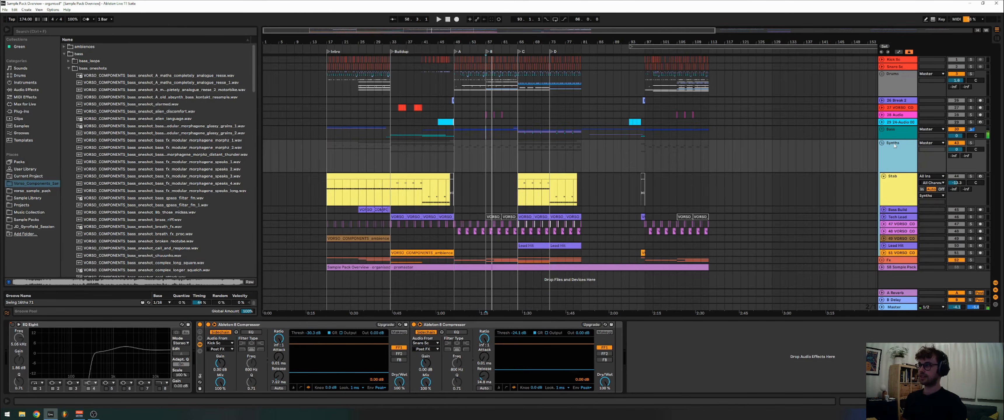
click(372, 178)
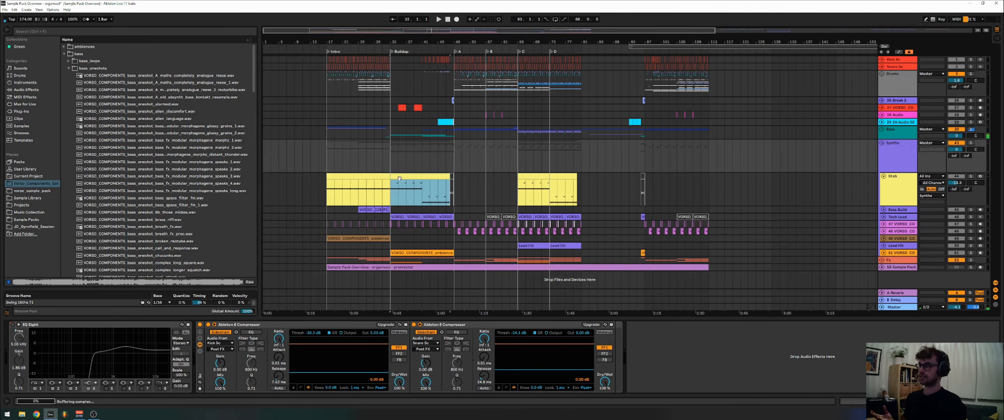
Fold the Synths group, and unfold the Fx group to examine its tracks before folding it again.
double_click(893, 160)
double_click(893, 160)
scroll(736, 199, down, 2)
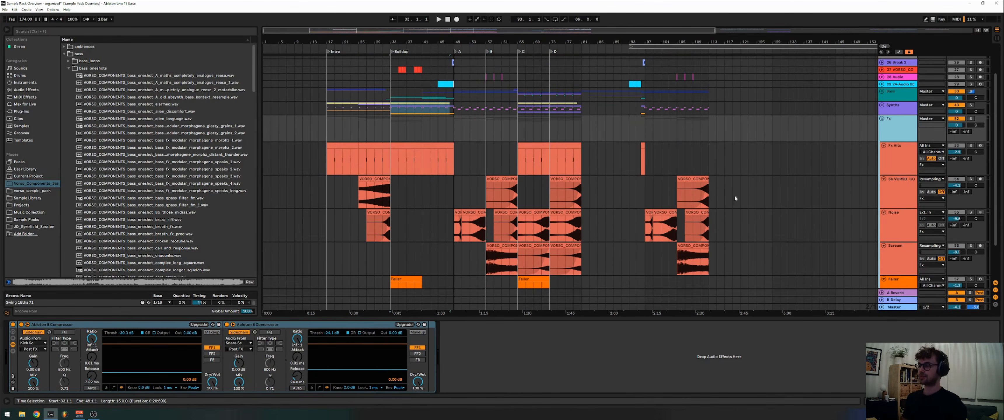
scroll(624, 156, up, 2)
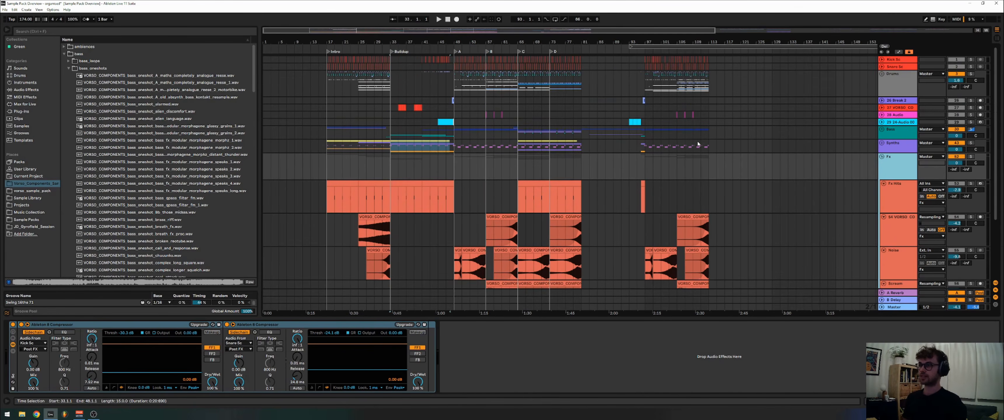
double_click(885, 164)
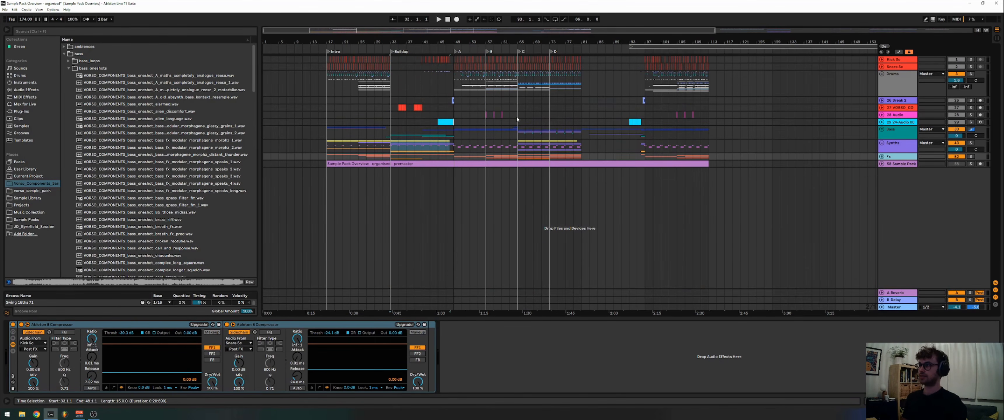
click(897, 308)
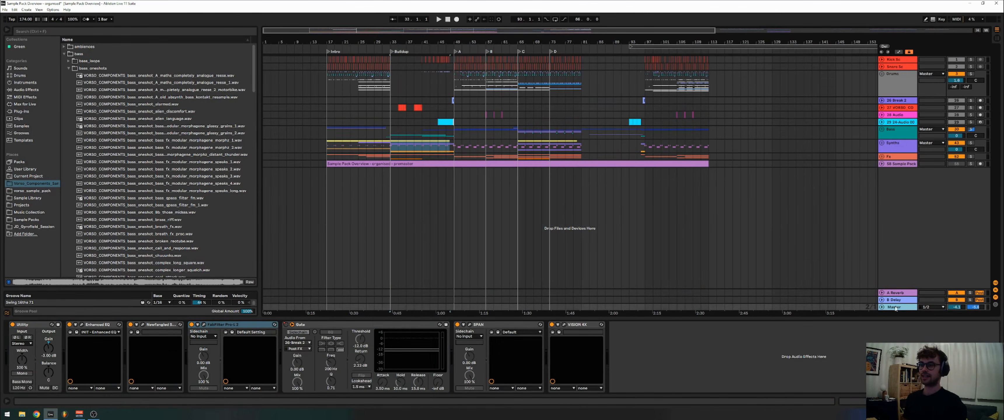
click(204, 325)
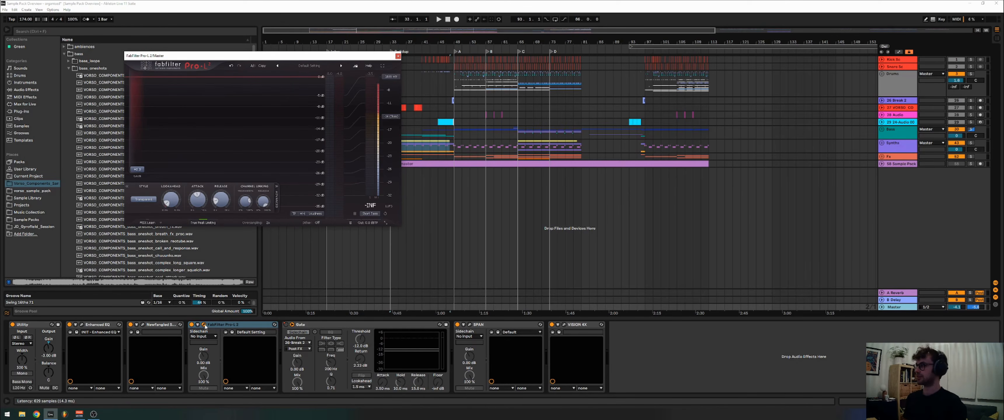
click(204, 325)
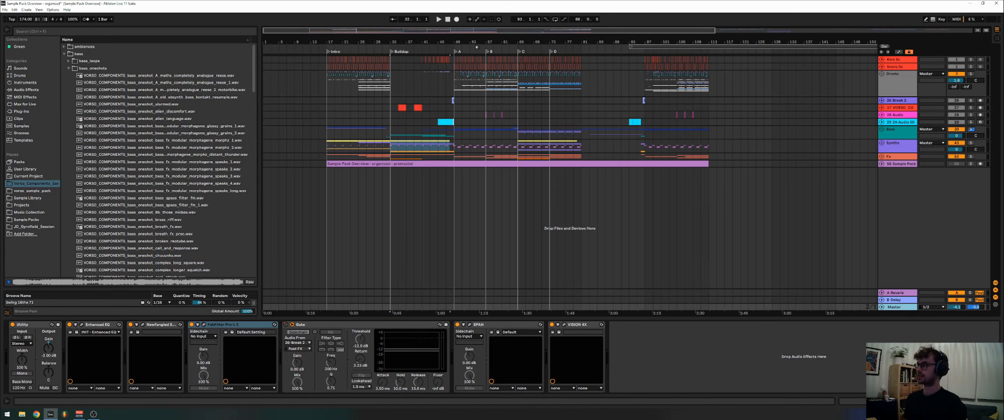
Show the Drums group's device chain at section A and select a short time range of the group within section B.
click(449, 80)
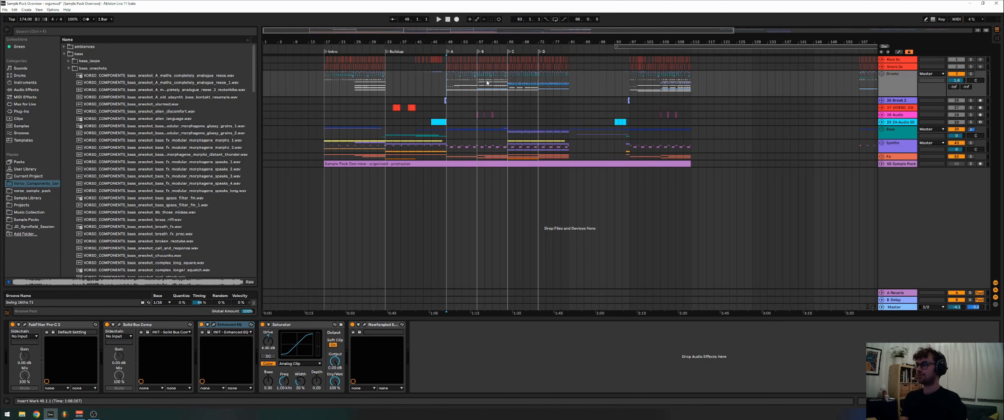
drag(478, 84, 503, 86)
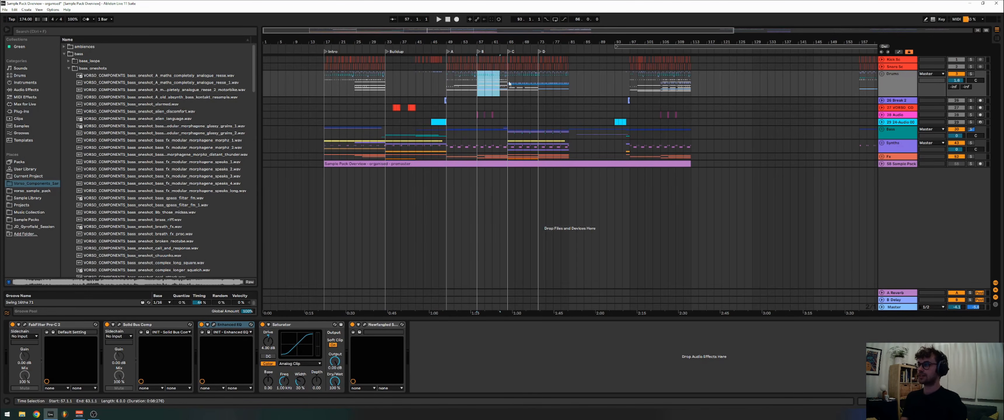
drag(566, 82, 335, 145)
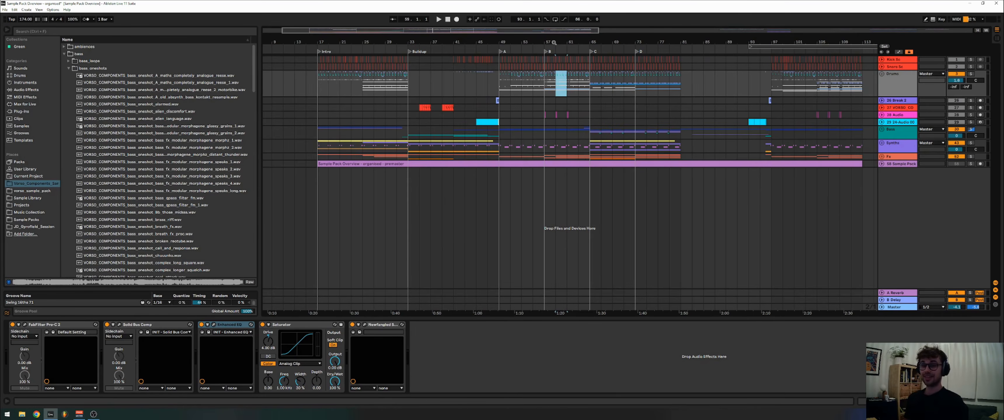